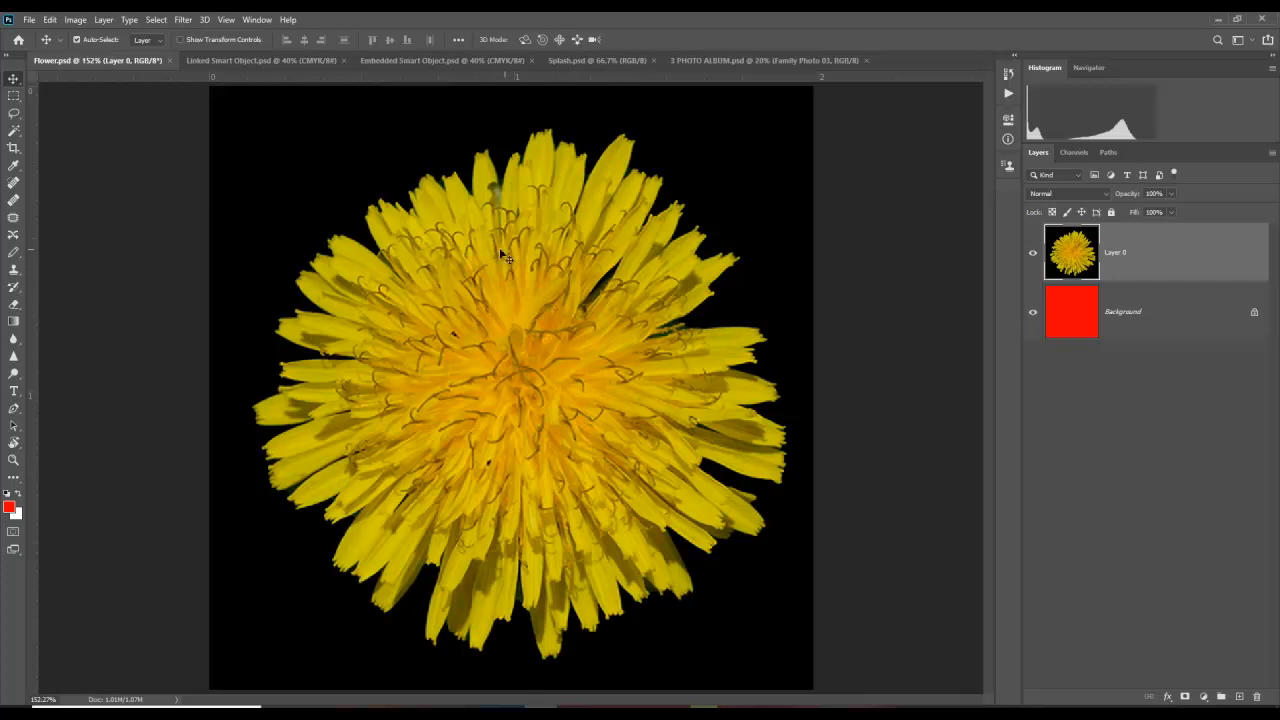
# Step: Hide the flower layer to check the red background beneath it, and show the layer again
pyautogui.click(1035, 254)
pyautogui.click(1035, 254)
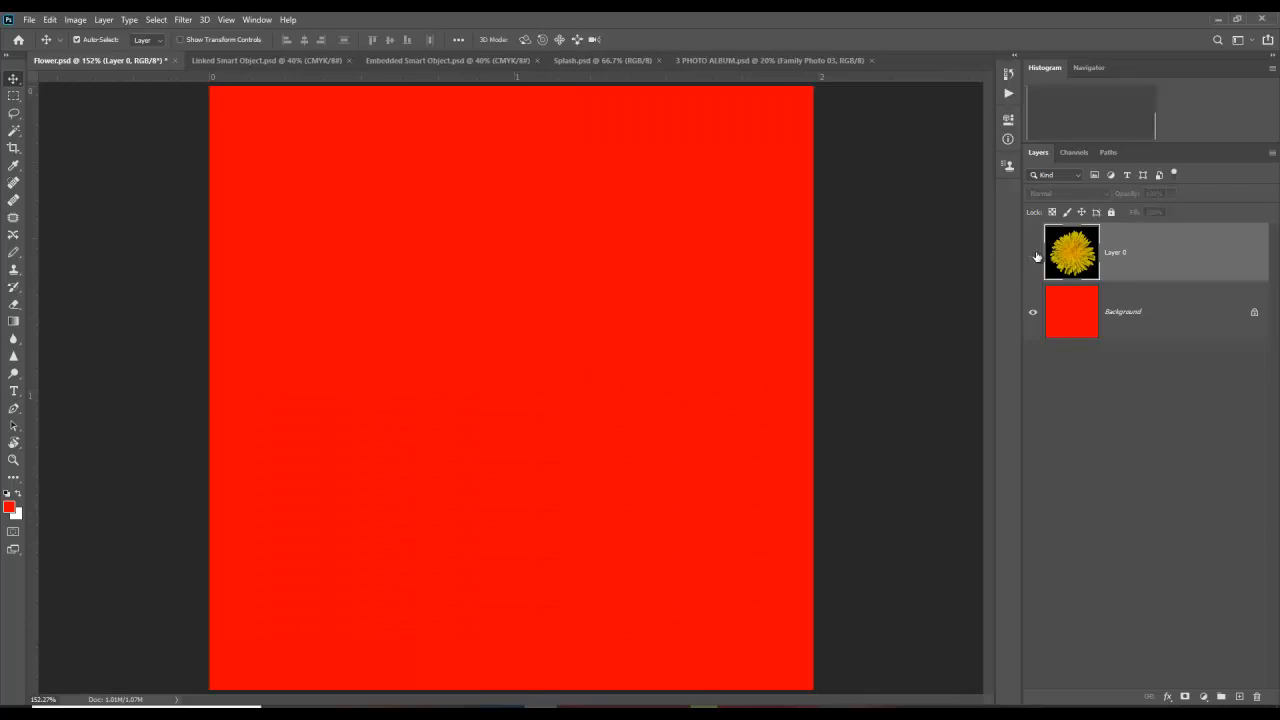
pyautogui.click(1034, 255)
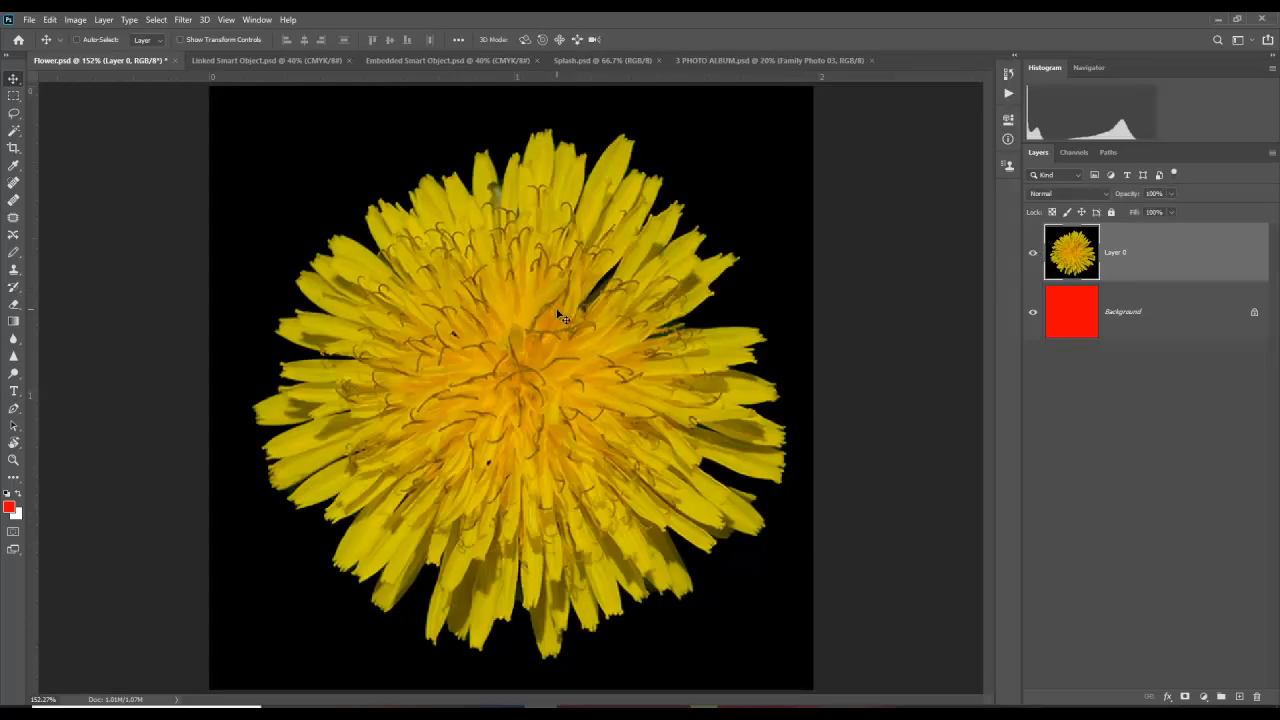
# Step: Scale the flower layer down to about 17% around its center with Free Transform
pyautogui.hotkey('ctrl', '1')
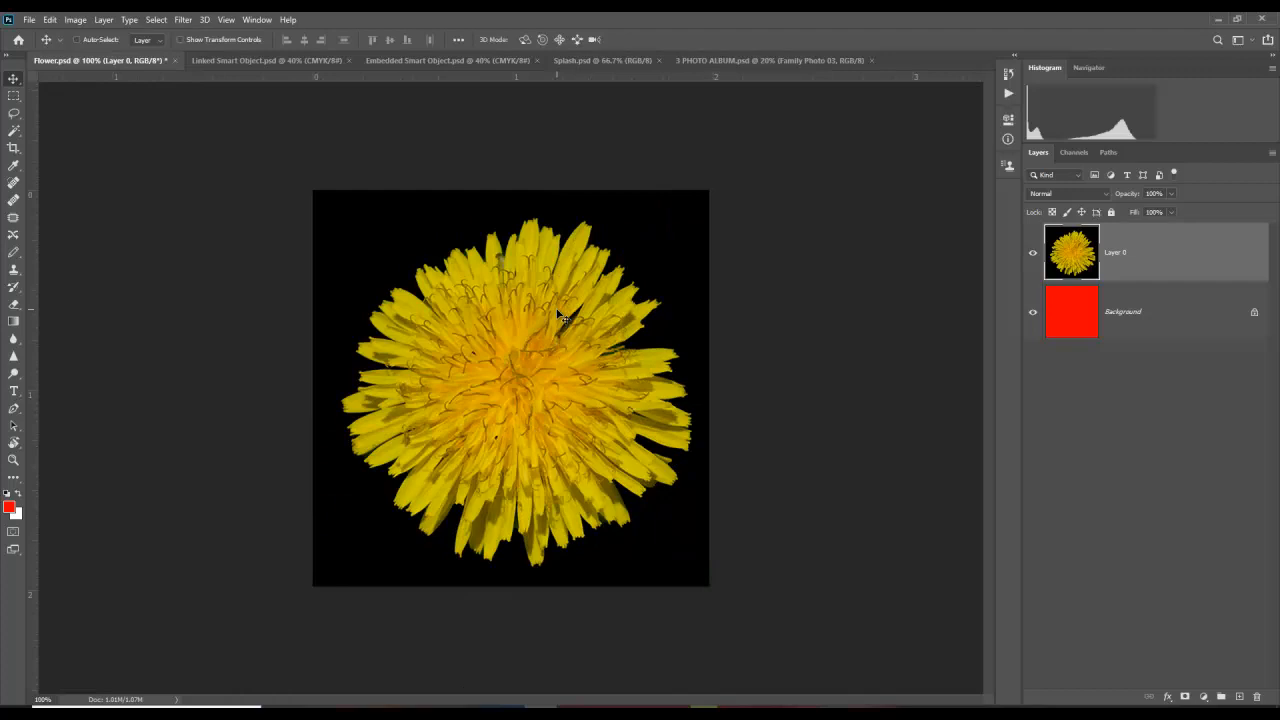
pyautogui.hotkey('ctrl', 't')
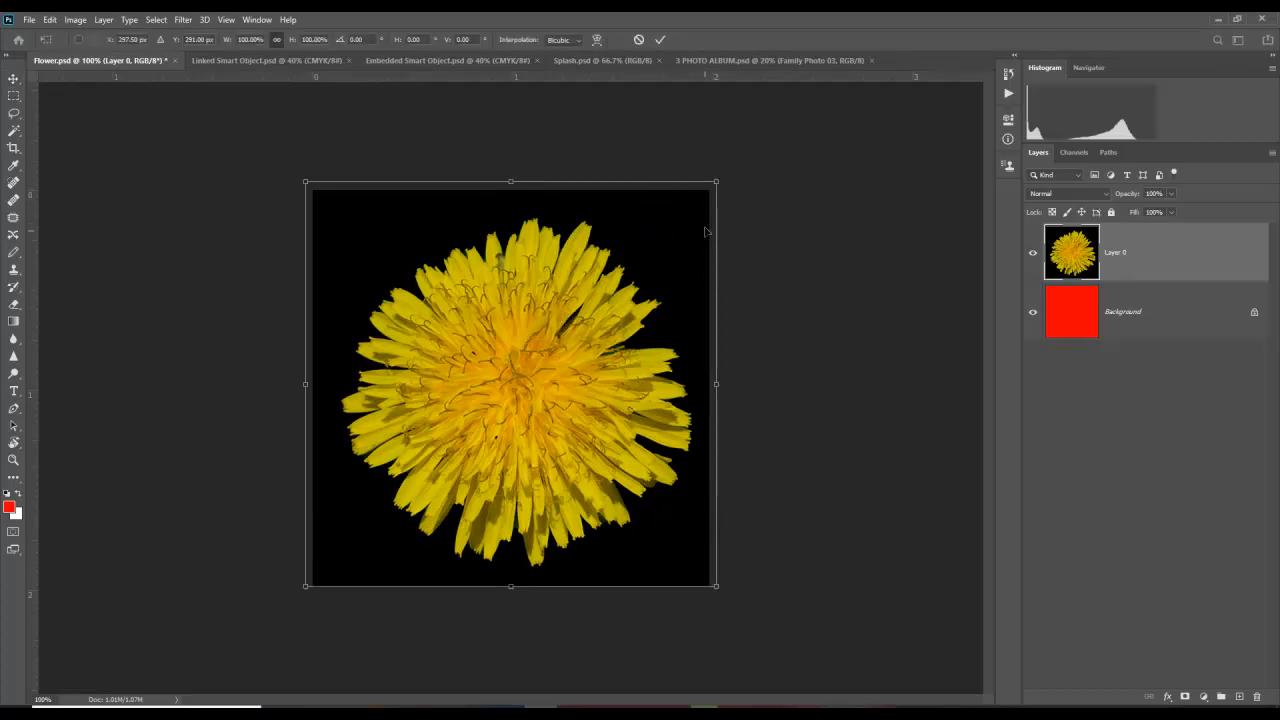
pyautogui.moveTo(718, 180); pyautogui.dragTo(525, 327)
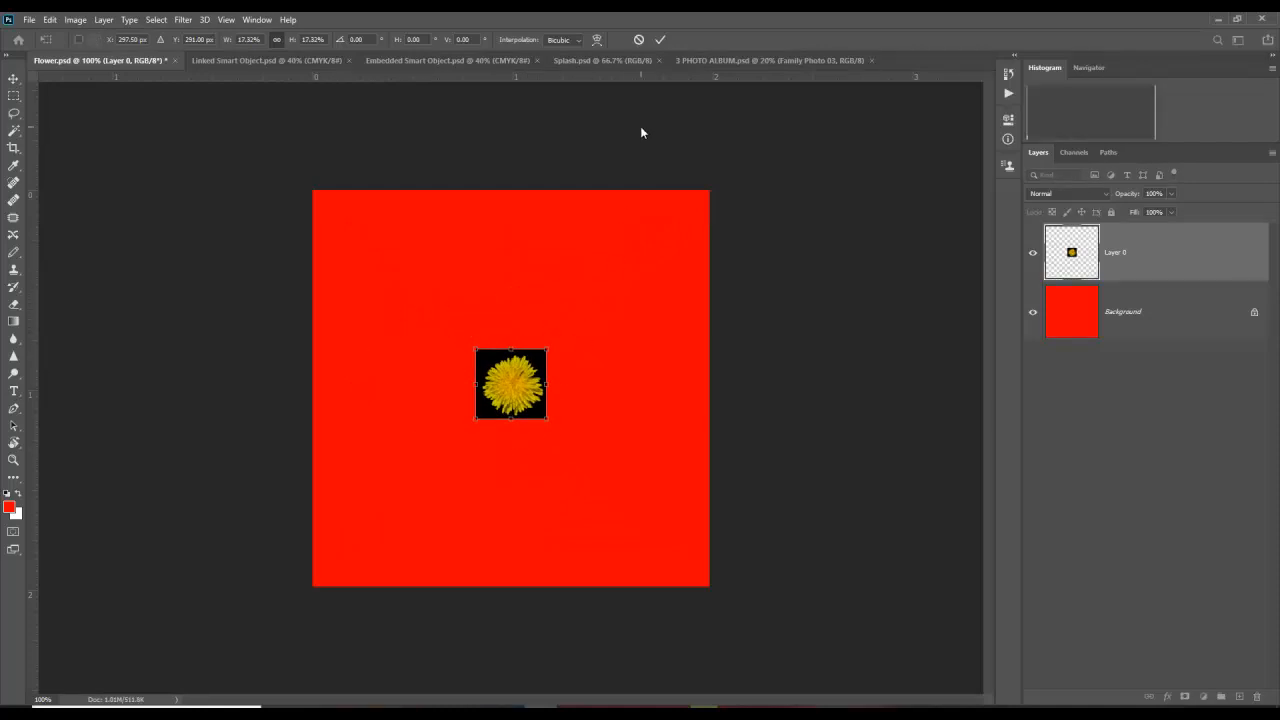
pyautogui.click(660, 39)
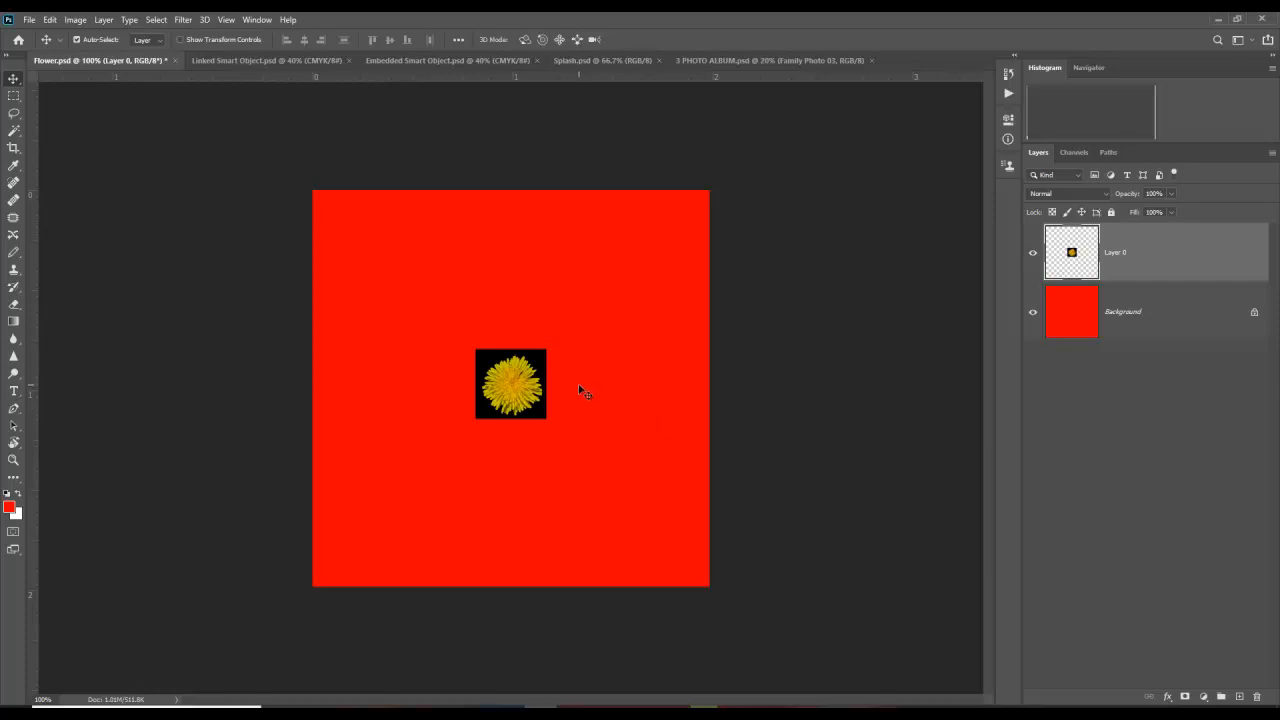
# Step: Reset the foreground and background colors to default, and scale the shrunken flower layer up to about 589% around its center
pyautogui.press('d')
pyautogui.hotkey('ctrl', 't')
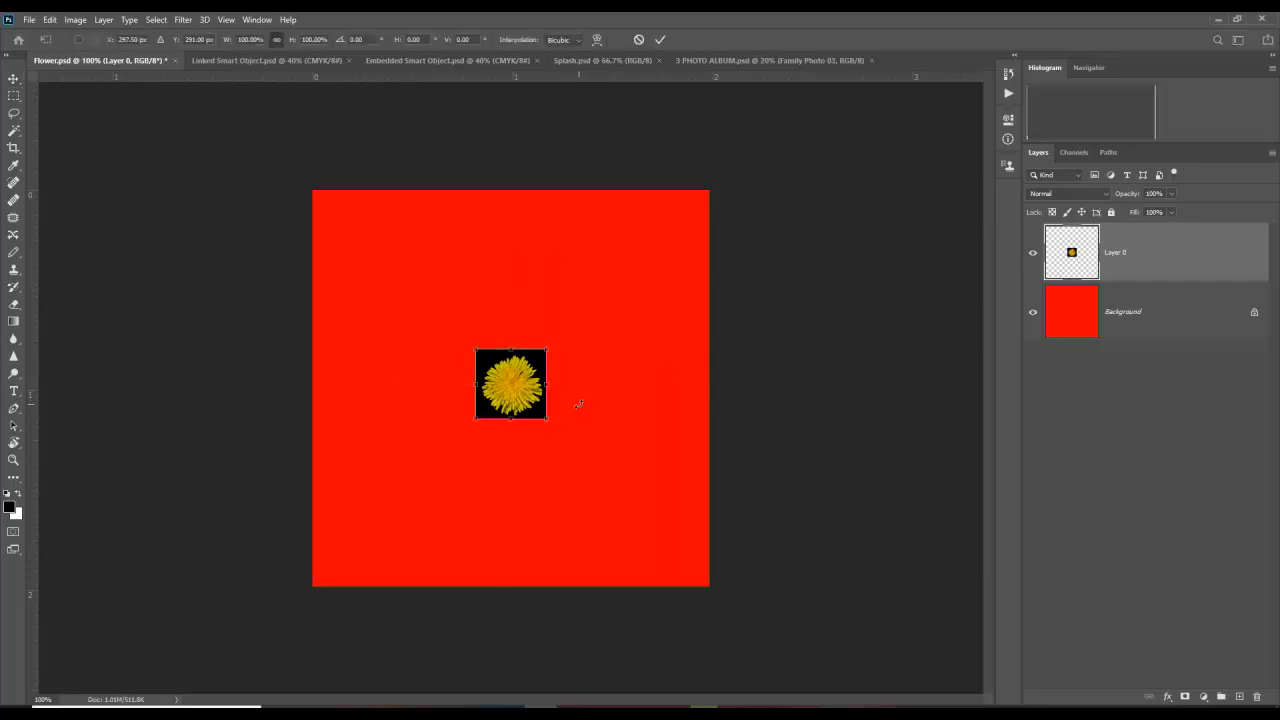
pyautogui.moveTo(547, 350); pyautogui.dragTo(761, 224)
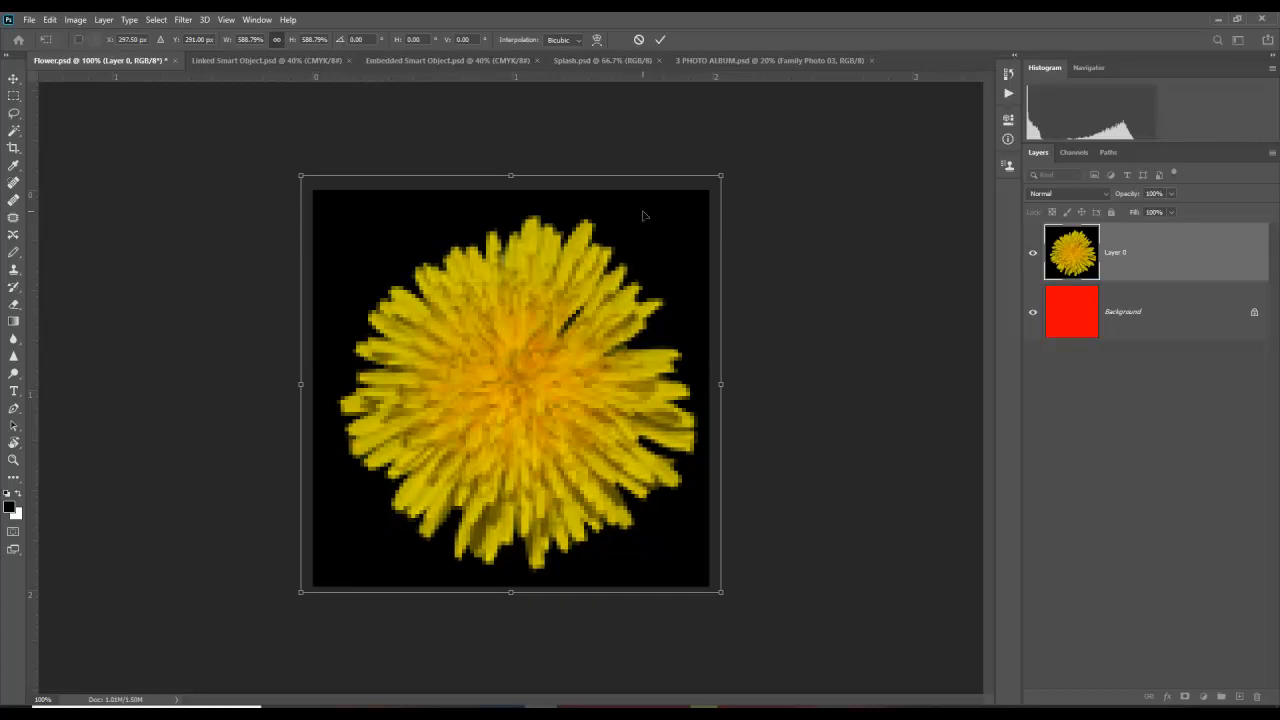
pyautogui.click(660, 39)
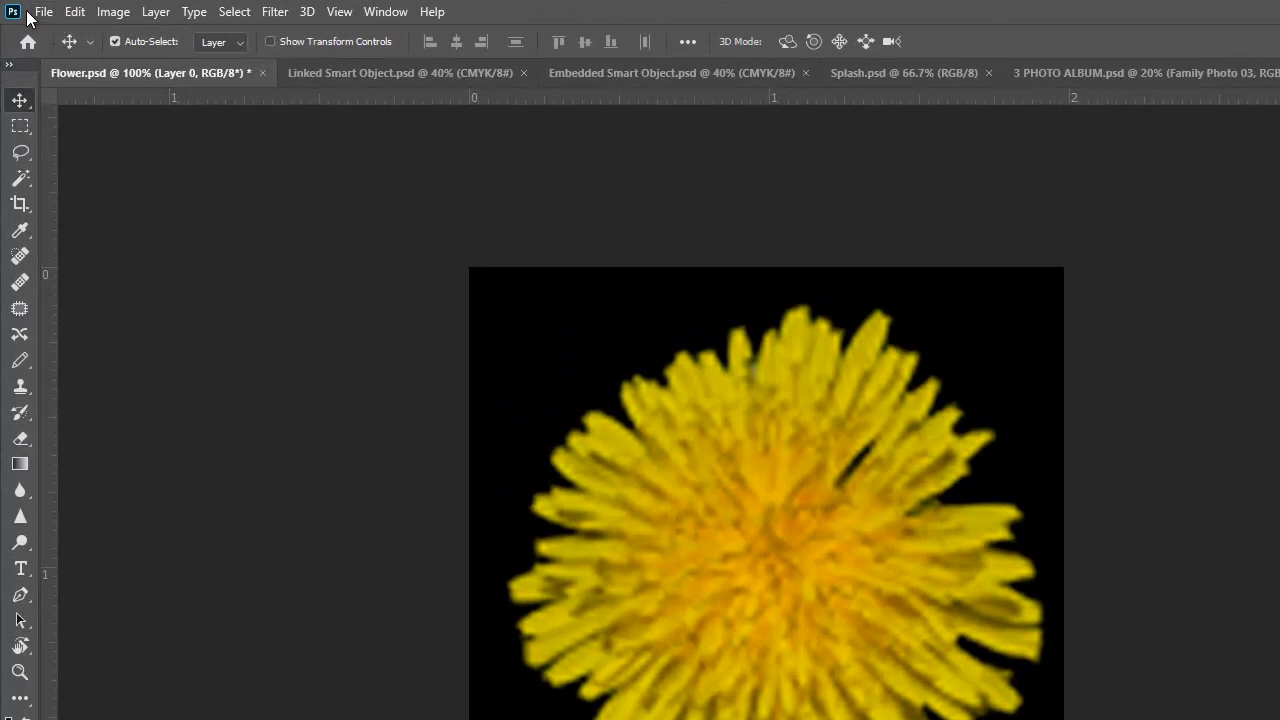
# Step: Revert Flower.psd to its last saved version
pyautogui.click(40, 12)
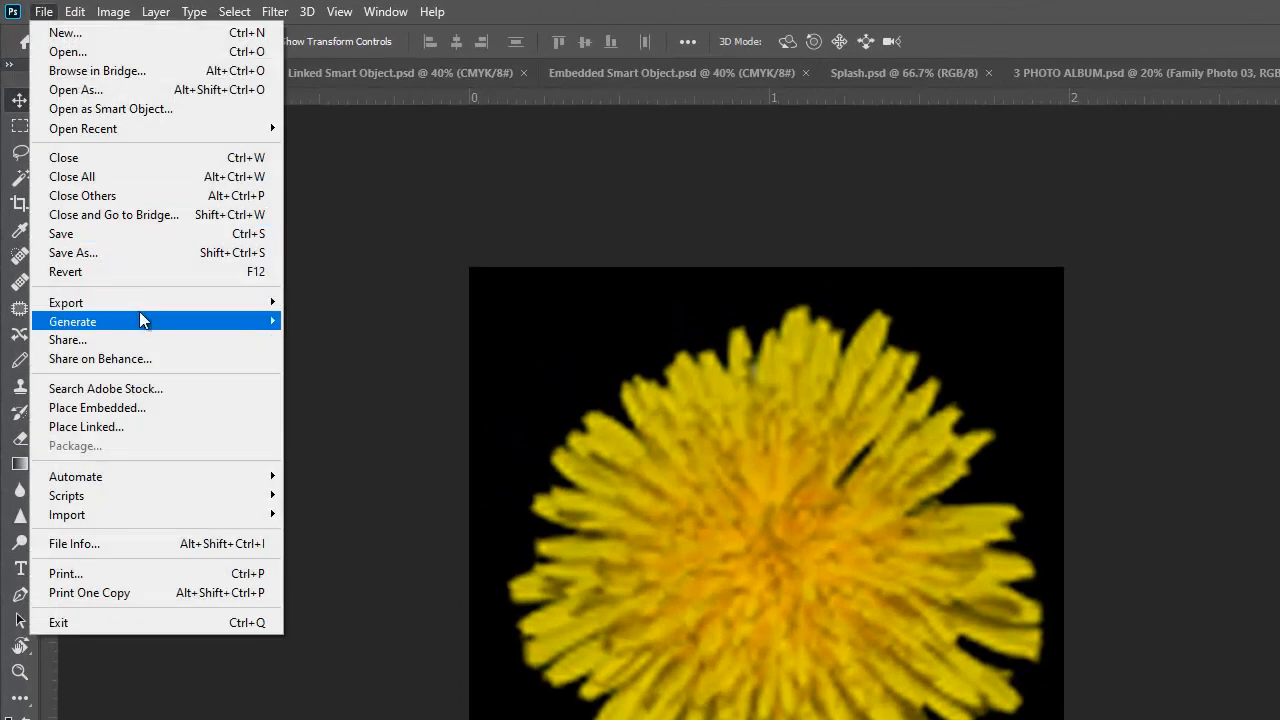
pyautogui.click(144, 270)
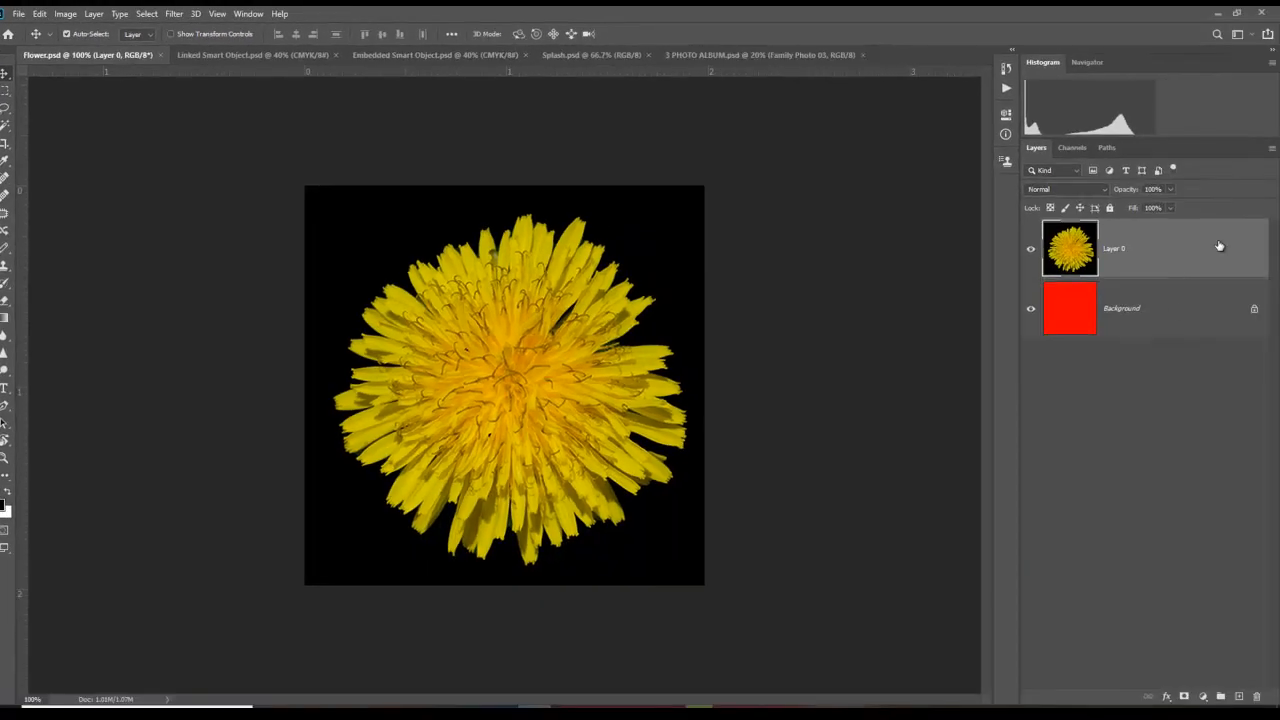
pyautogui.rightClick(1218, 240)
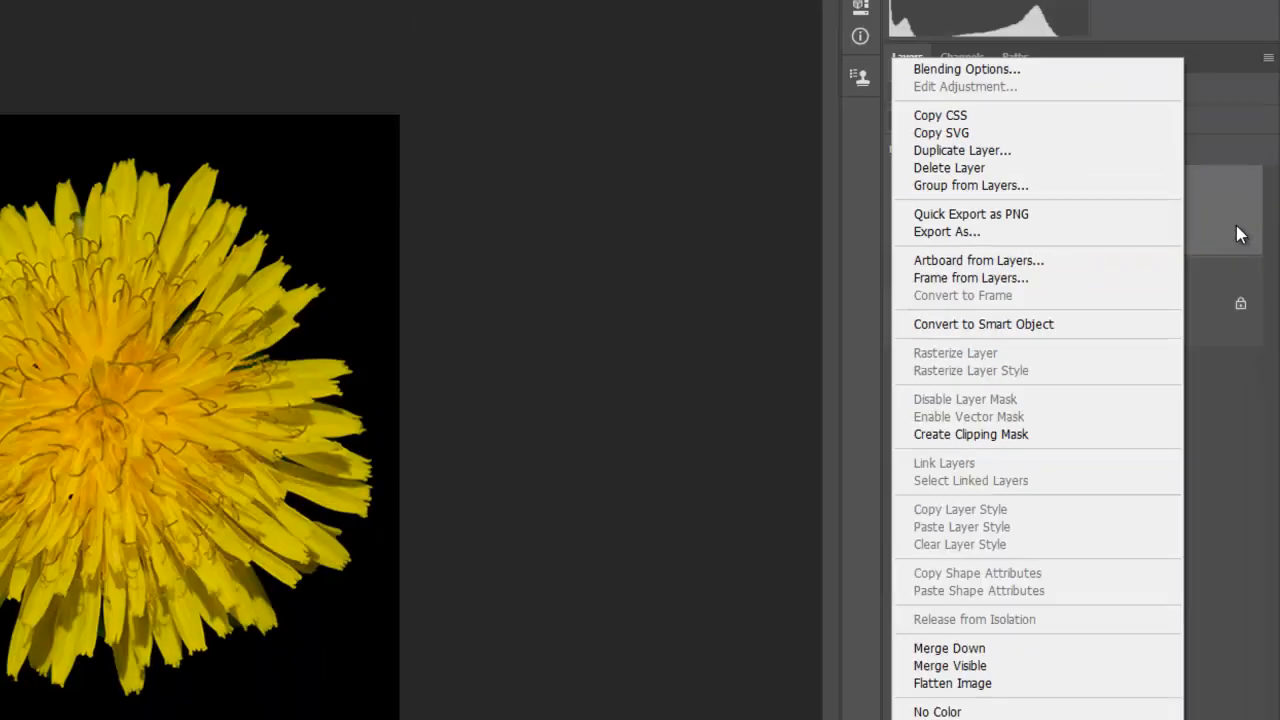
pyautogui.click(1182, 106)
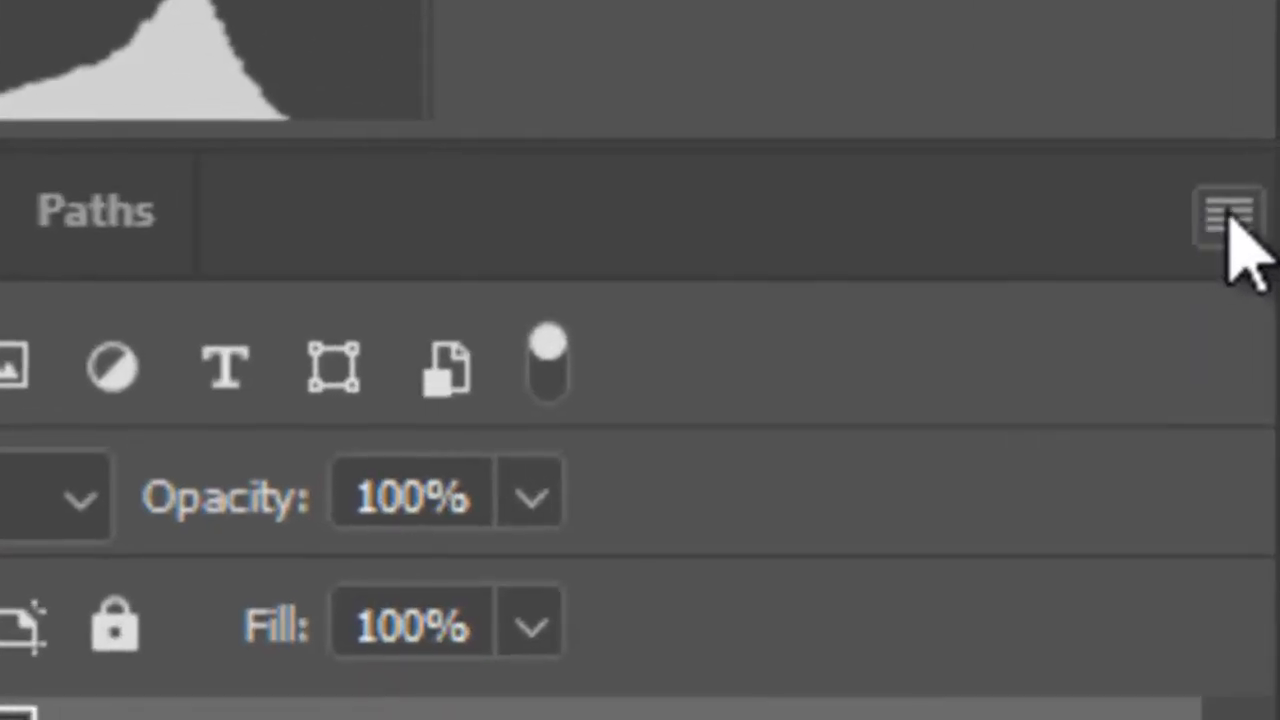
pyautogui.click(1229, 218)
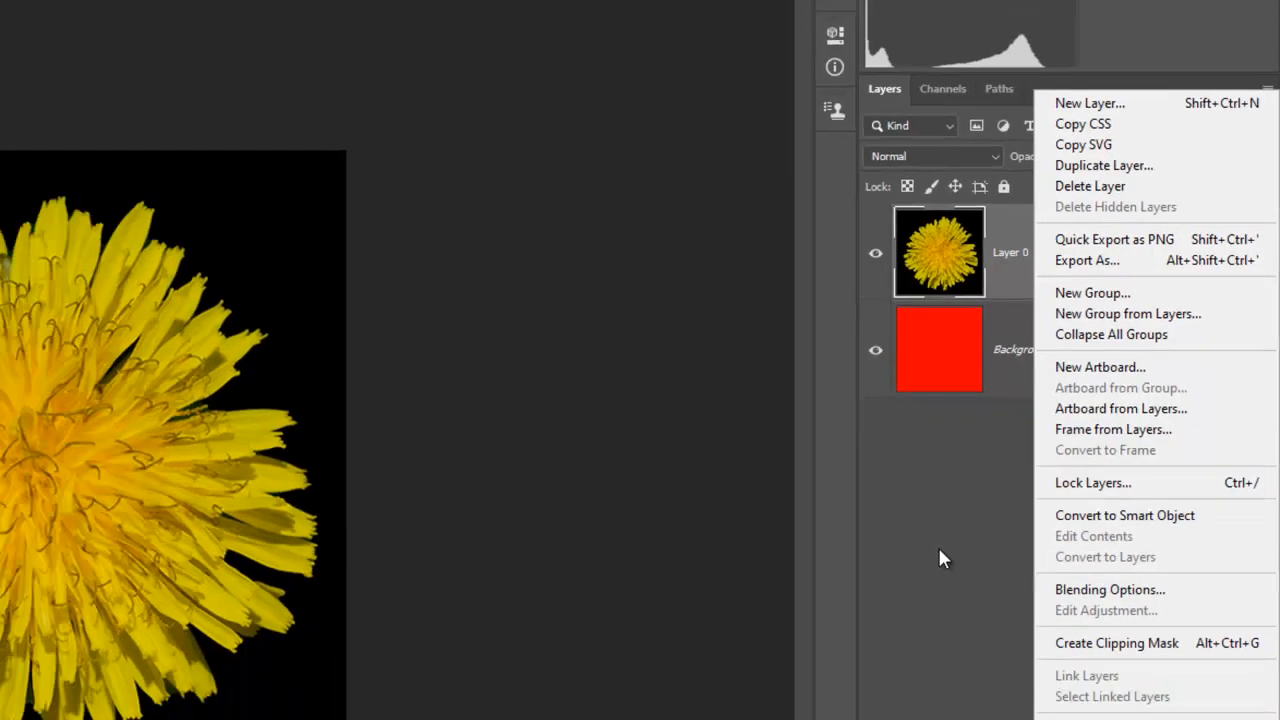
pyautogui.click(877, 605)
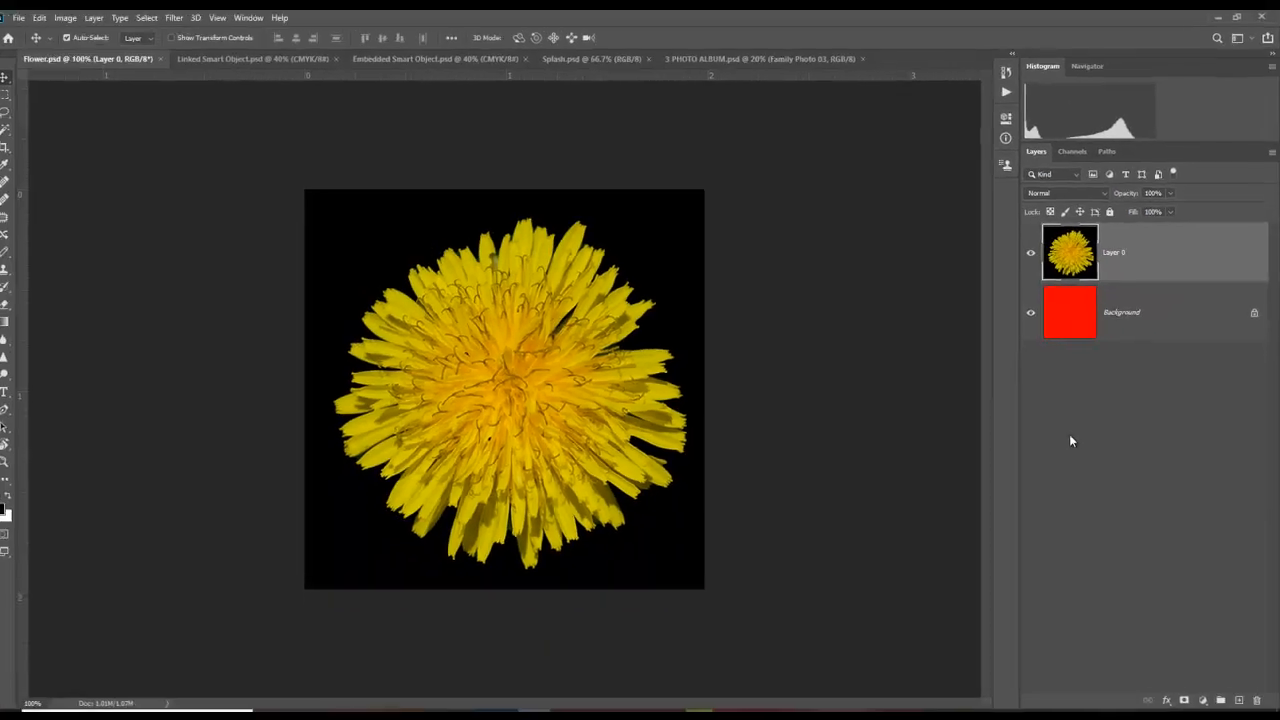
# Step: Convert the flower layer, Layer 0, to a smart object
pyautogui.click(103, 20)
pyautogui.moveTo(150, 275)
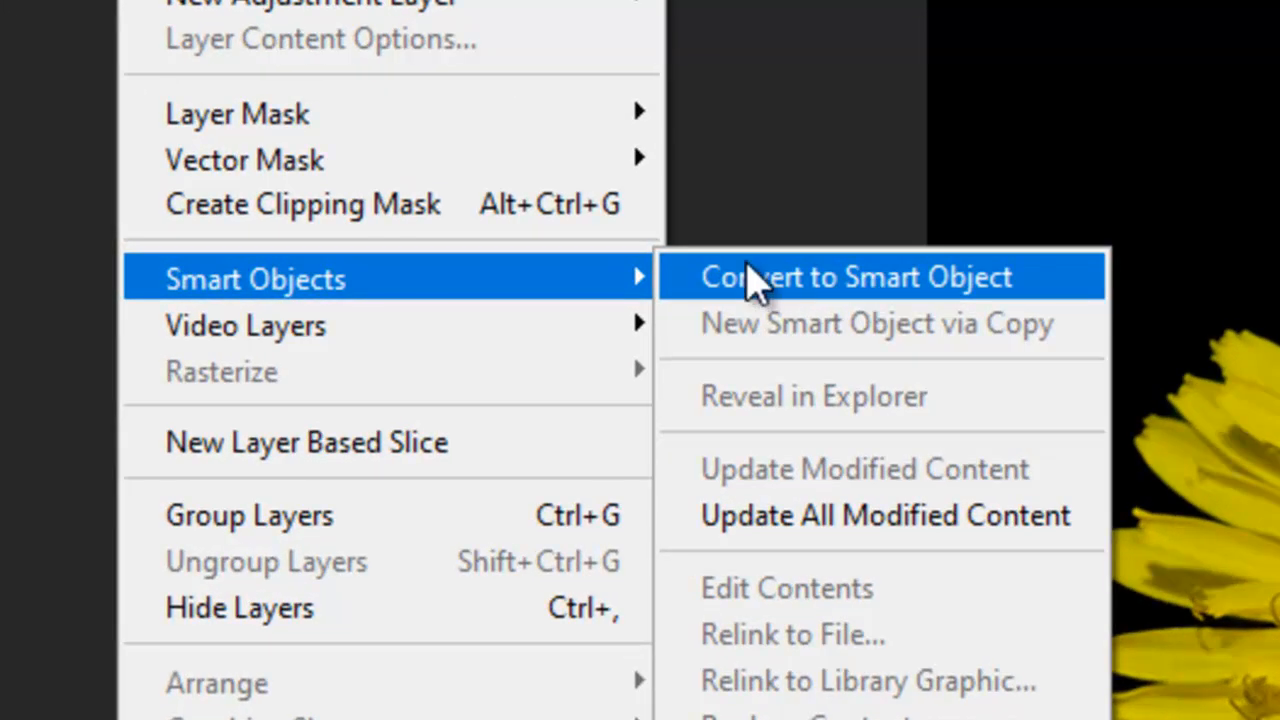
pyautogui.click(924, 281)
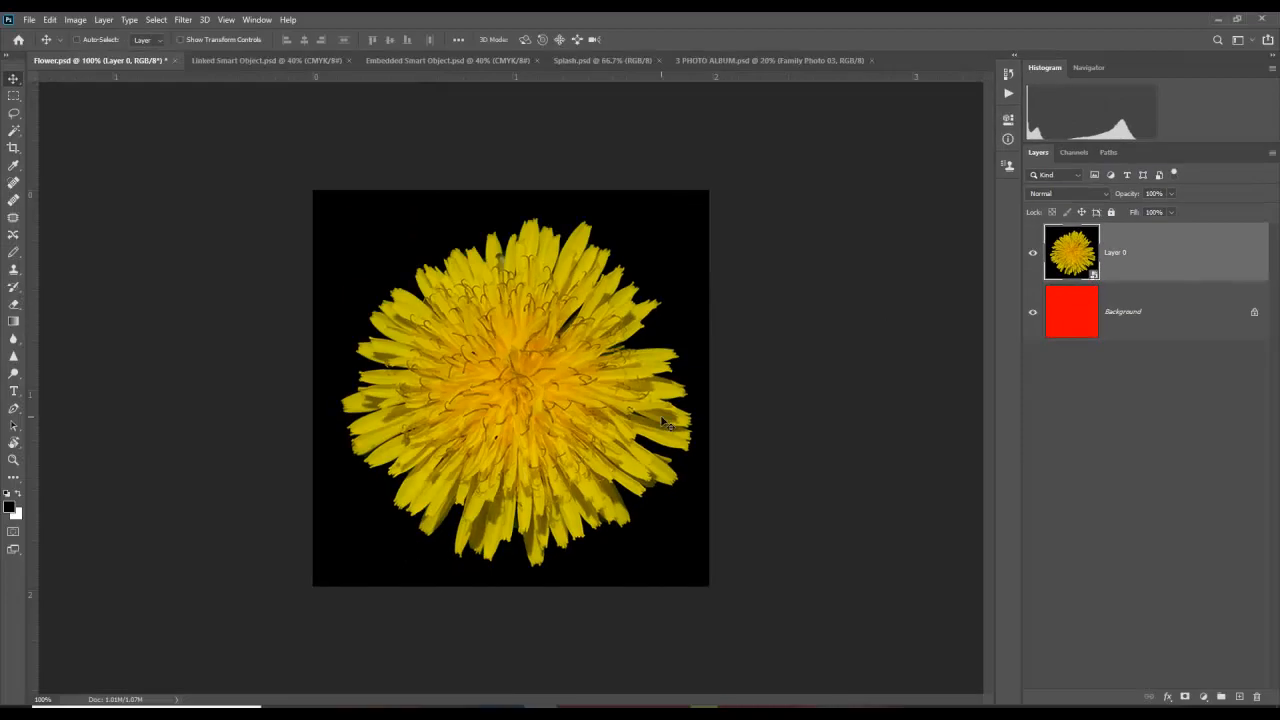
# Step: Scale the flower smart object down to about 8% around its center with Free Transform
pyautogui.hotkey('ctrl', 't')
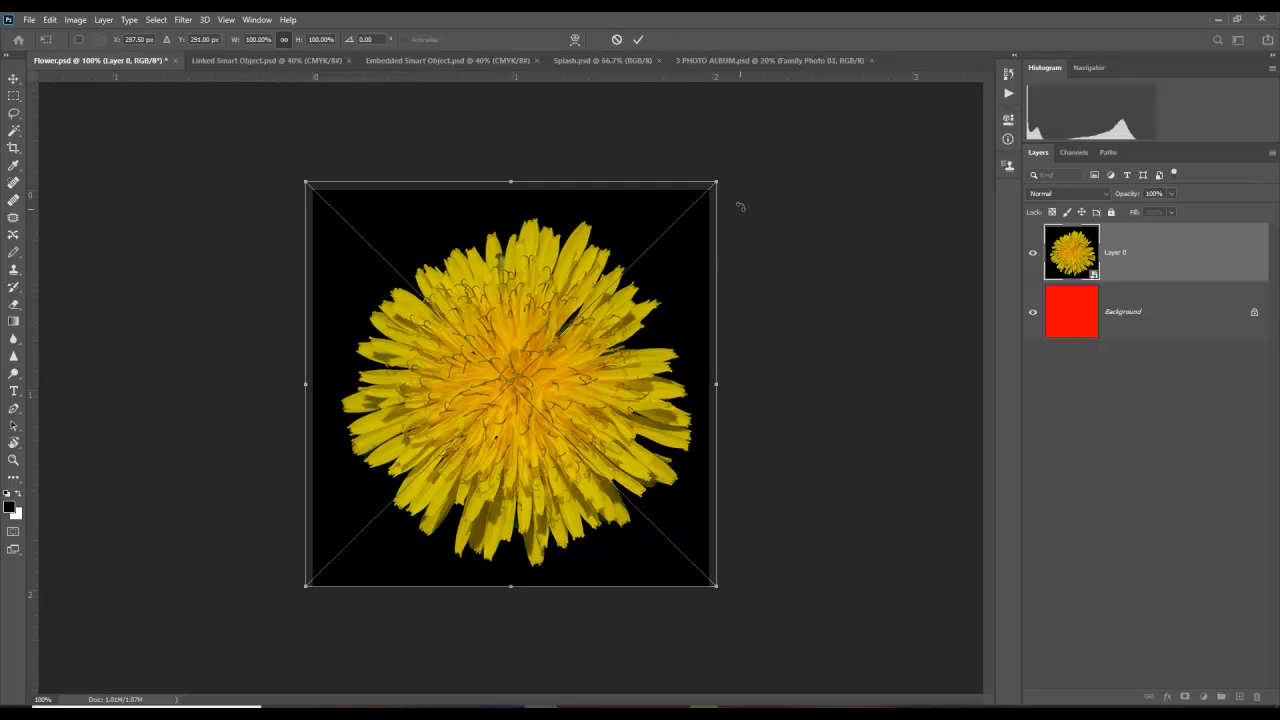
pyautogui.moveTo(716, 184); pyautogui.dragTo(528, 368)
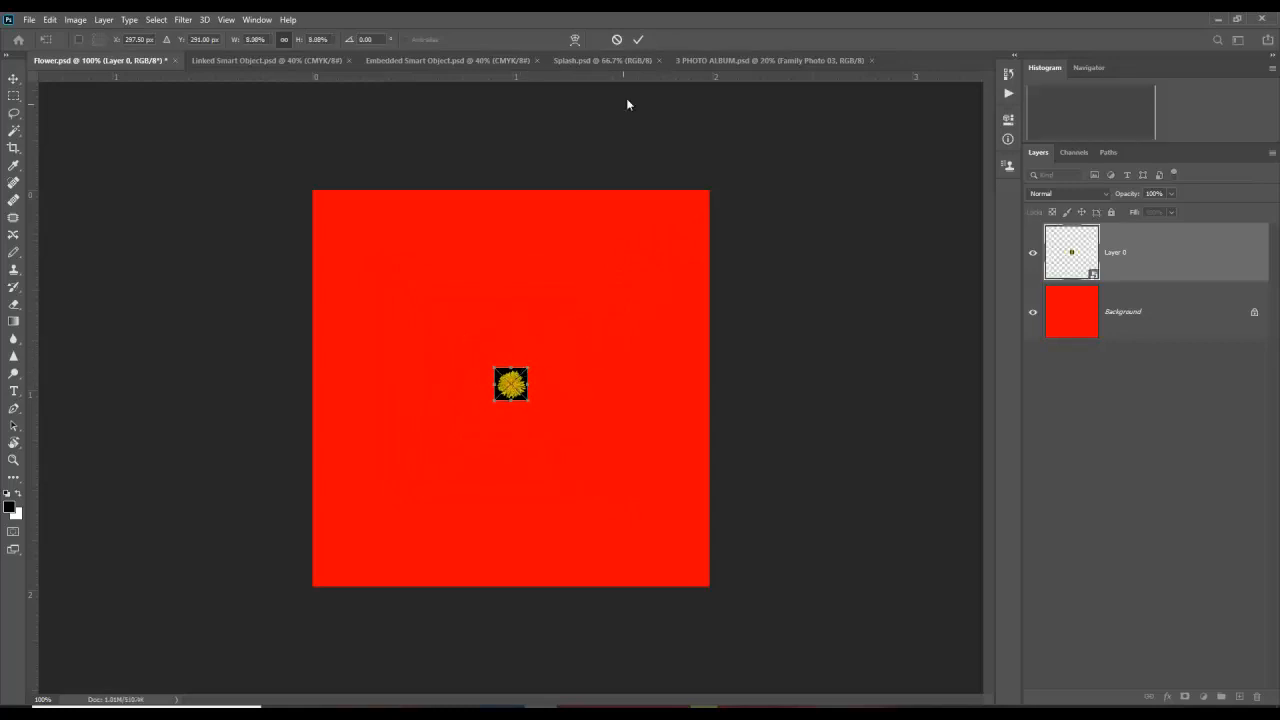
pyautogui.click(638, 40)
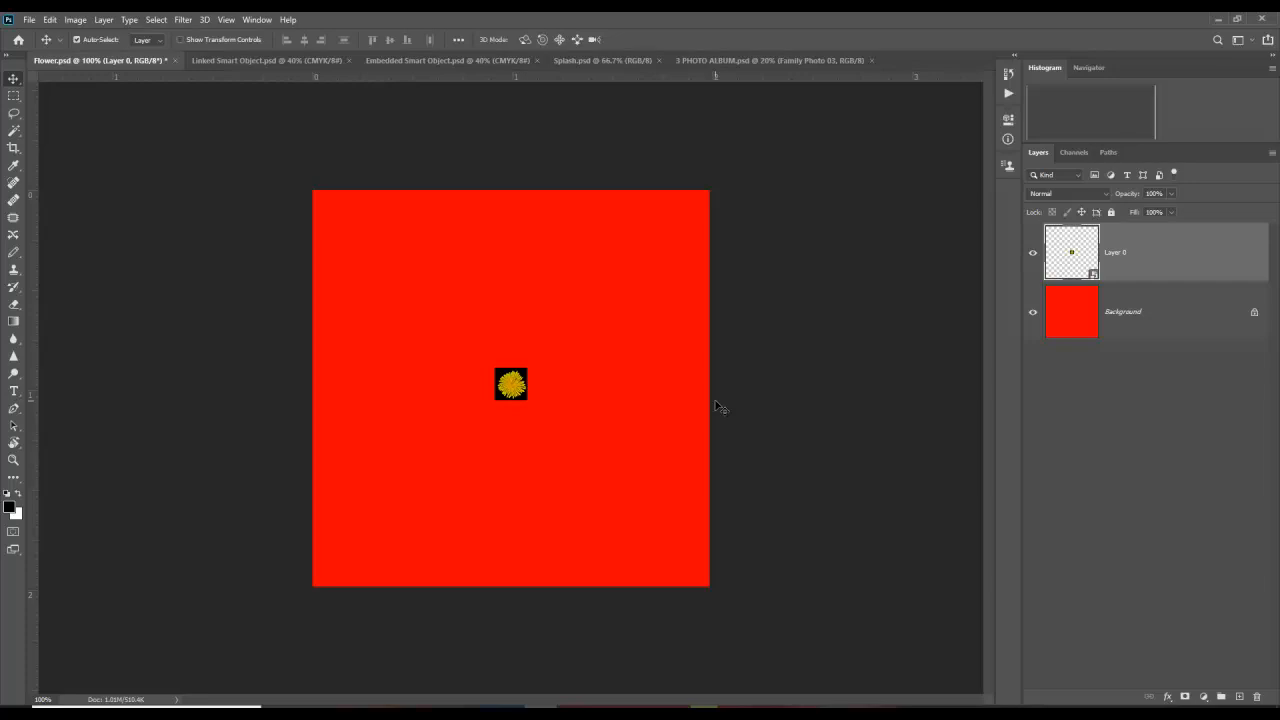
# Step: Set the flower smart object's scale to 100% in width and height, and inspect it at full-window and actual size
pyautogui.press('ctrl')
pyautogui.hotkey('ctrl', 't')
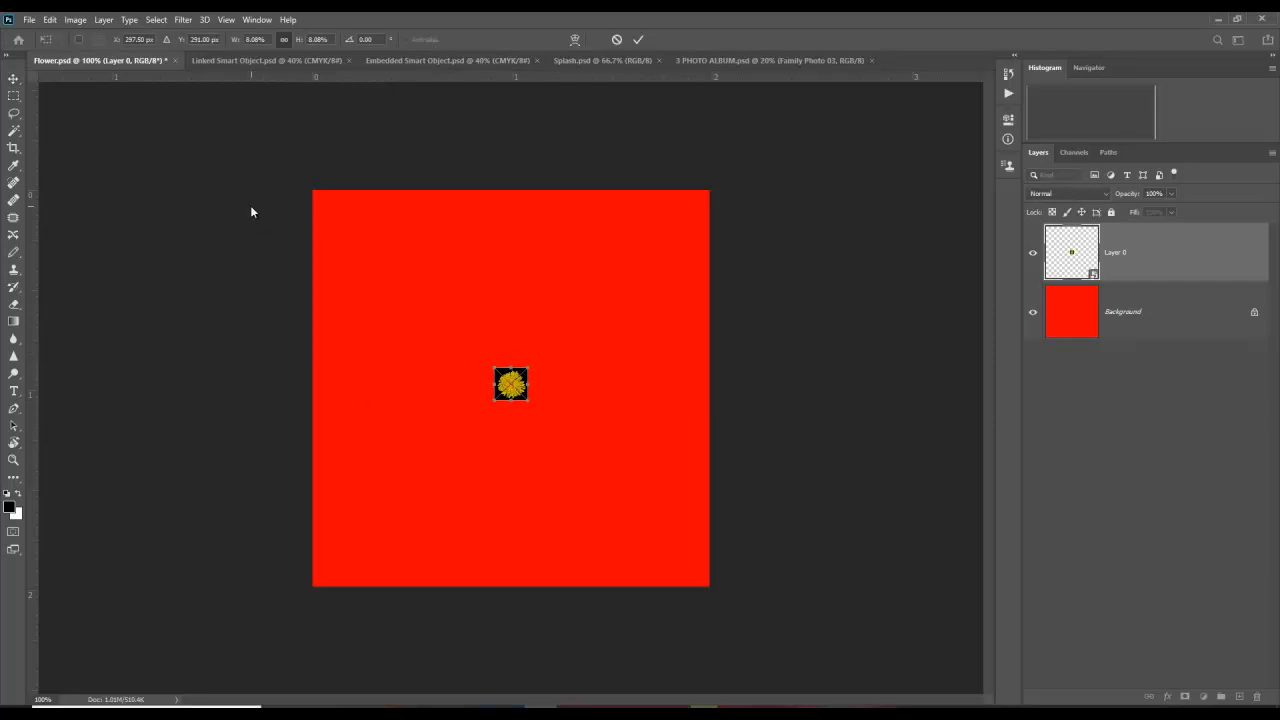
pyautogui.click(256, 40)
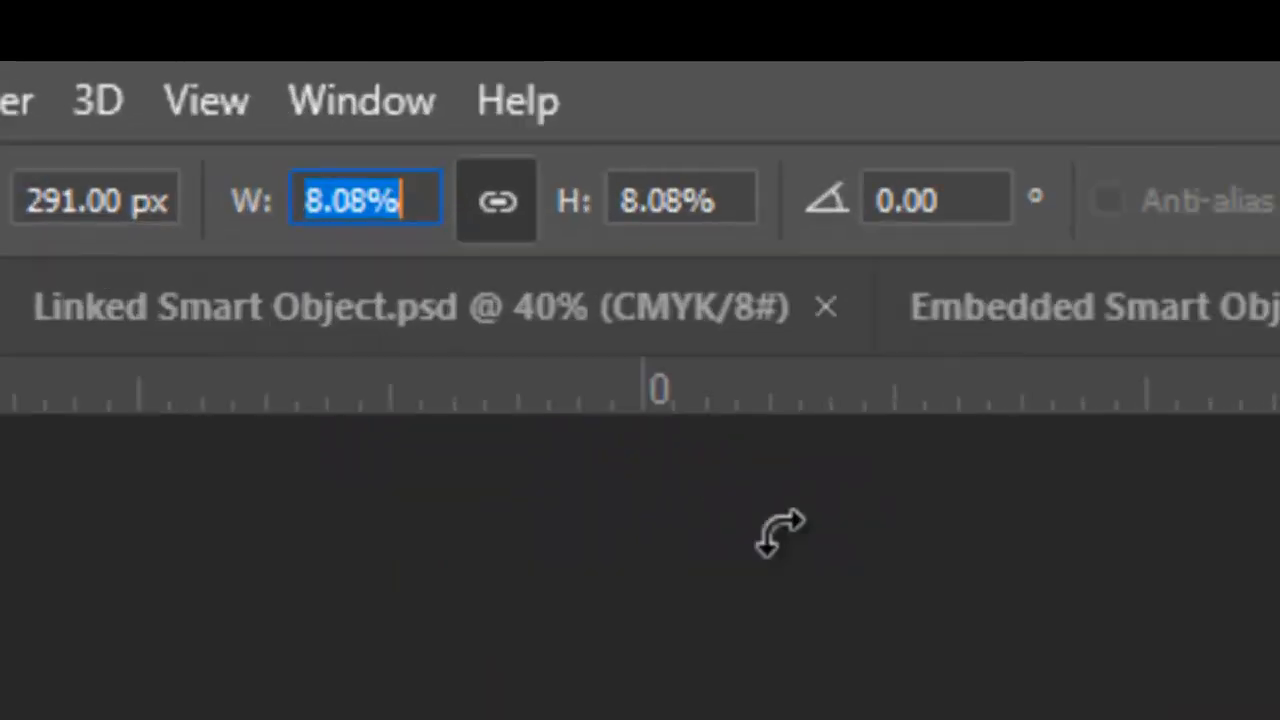
pyautogui.write('100')
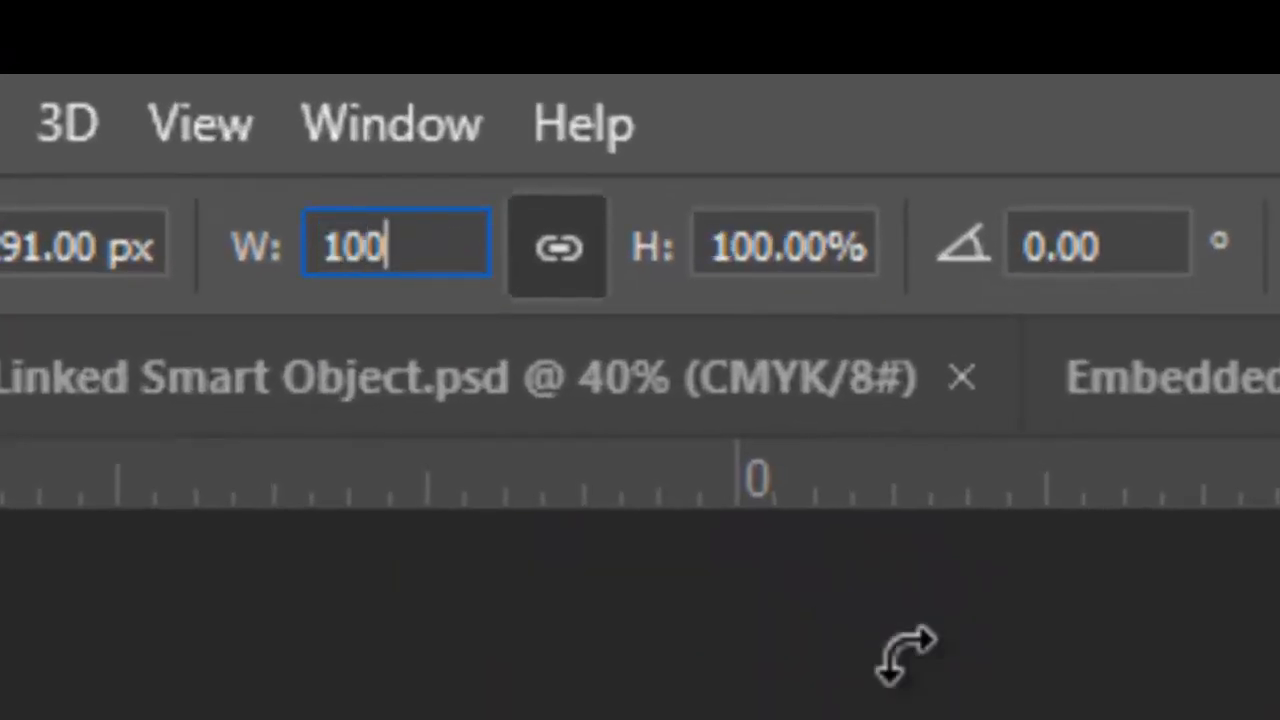
pyautogui.press('Return')
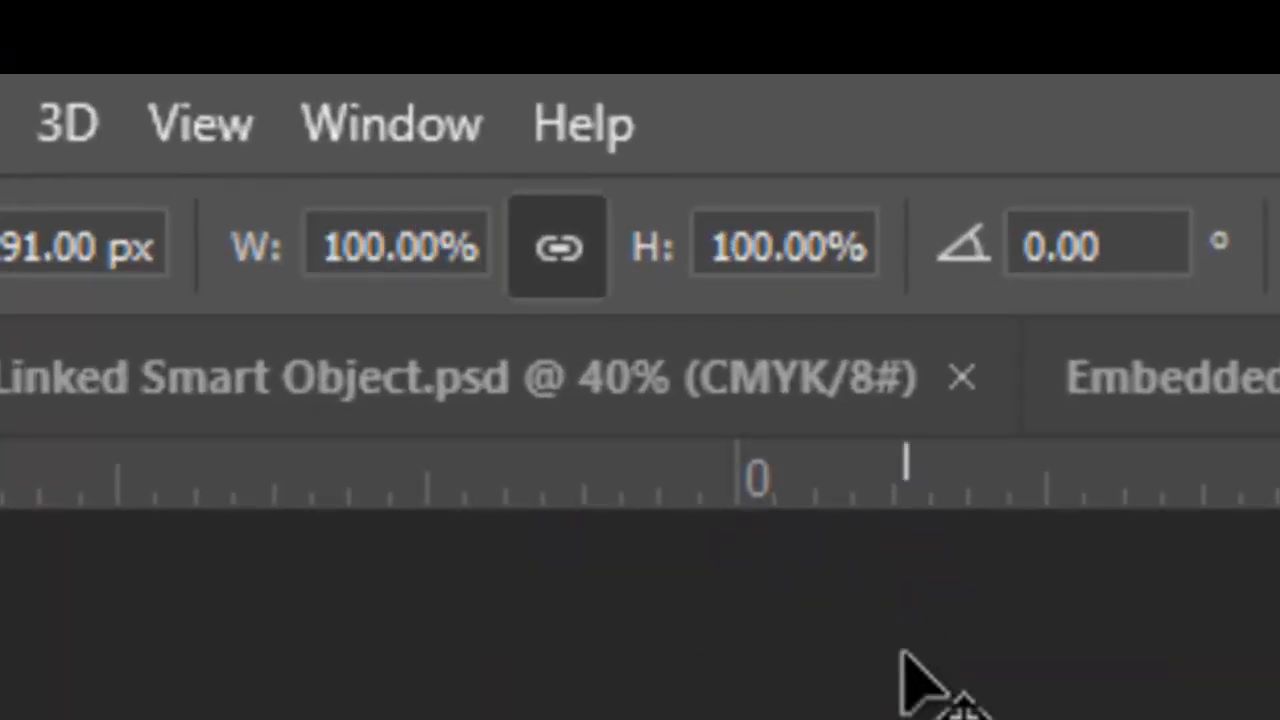
pyautogui.press('Return')
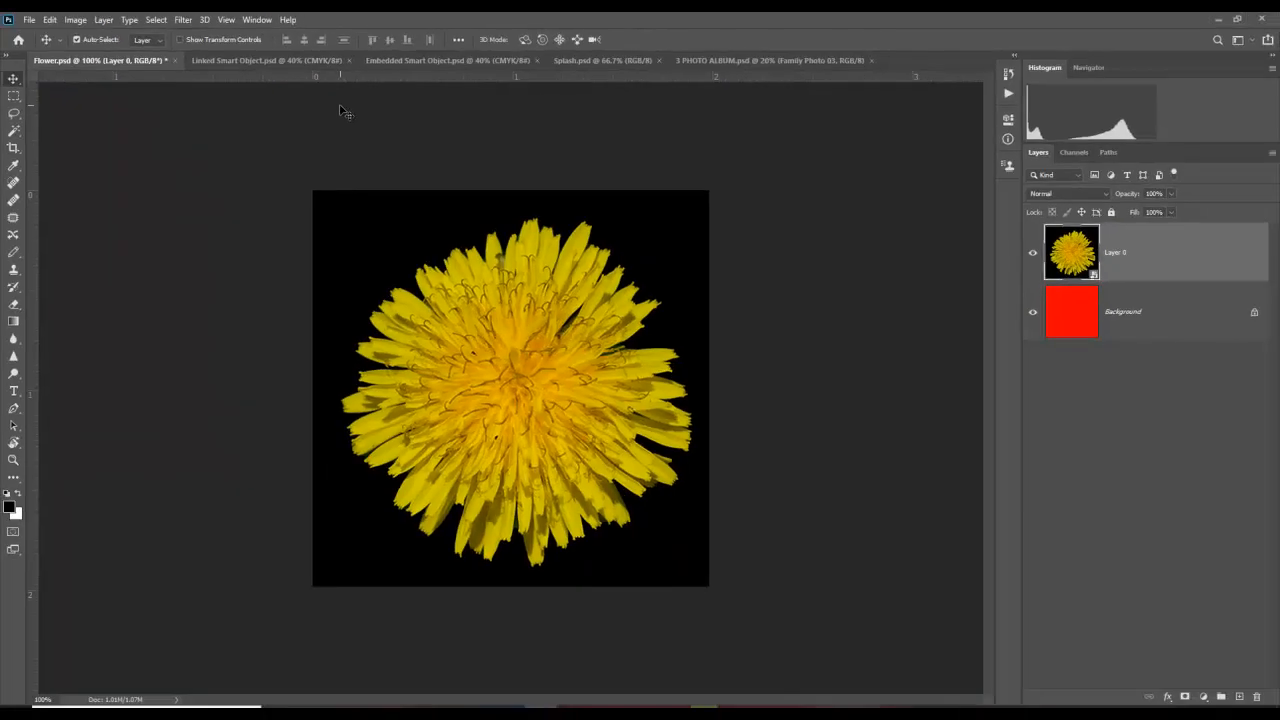
pyautogui.hotkey('ctrl', '0')
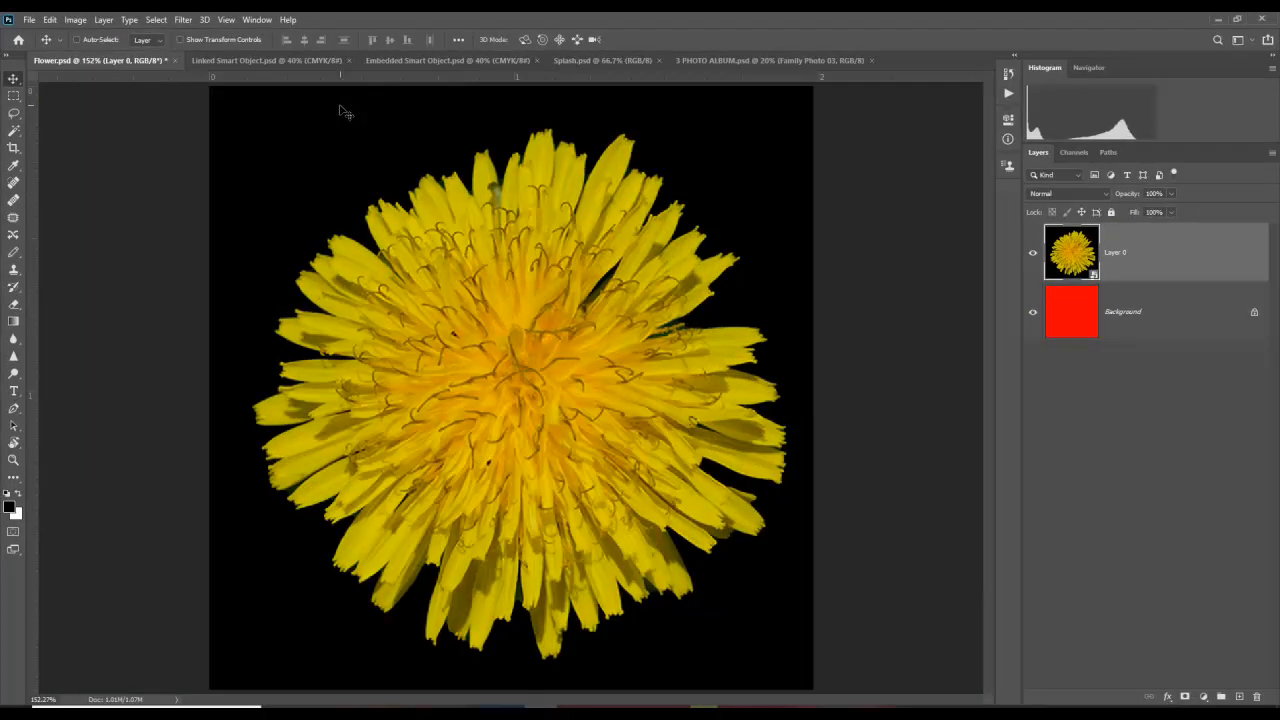
pyautogui.press('ctrl')
pyautogui.hotkey('ctrl', '1')
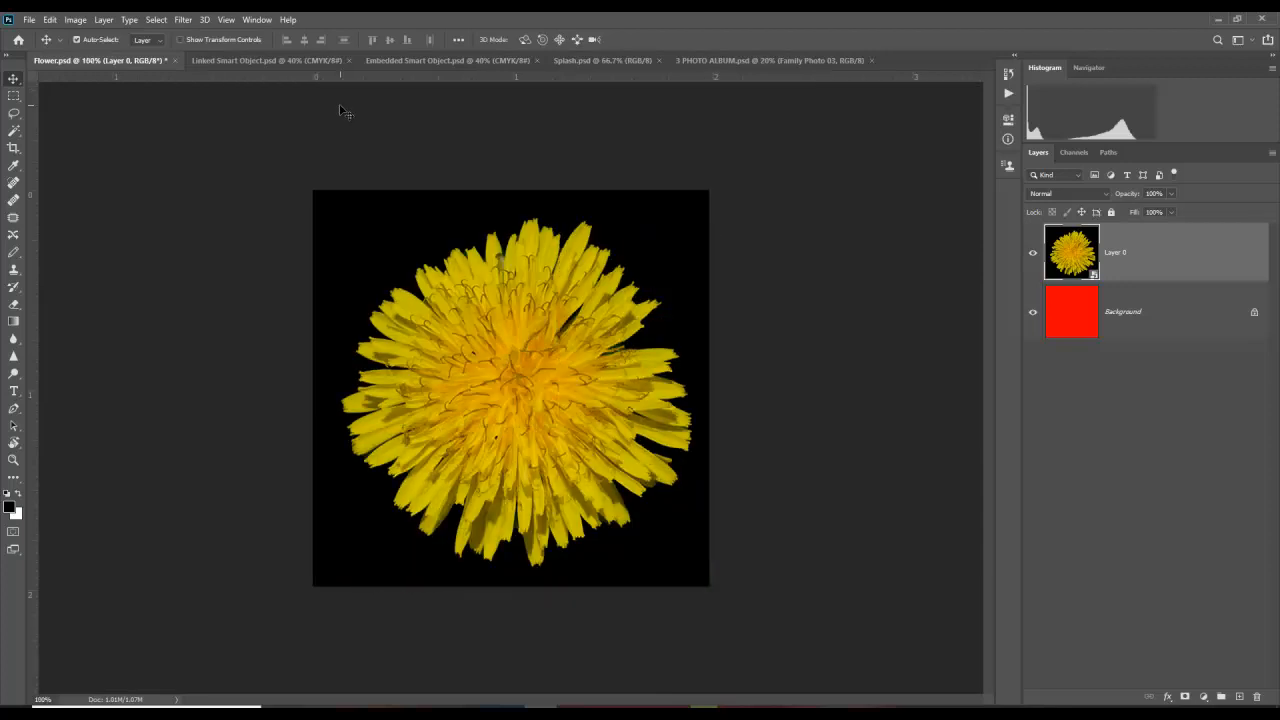
# Step: Try to paint on the flower smart object with the Brush tool, and decline to rasterize it
pyautogui.press('b')
pyautogui.hotkey('shift', 'b')
pyautogui.hotkey('shift', 'b')
pyautogui.hotkey('shift', 'b')
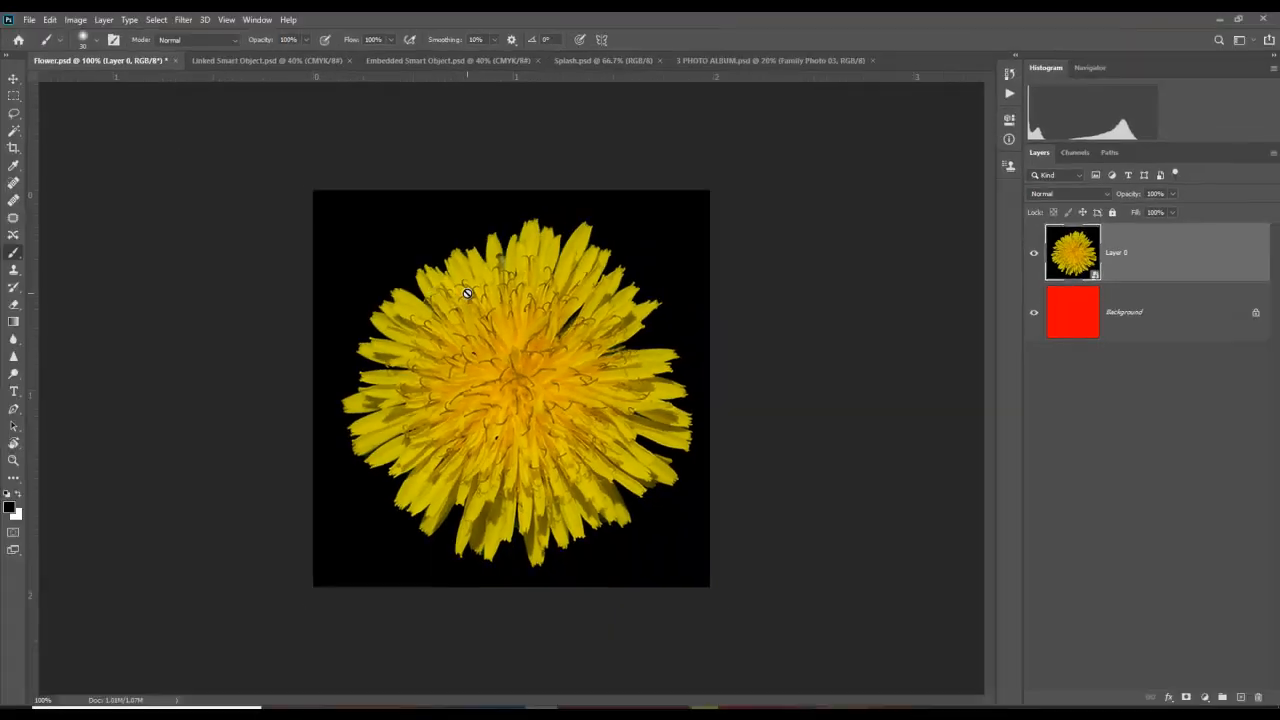
pyautogui.click(547, 338)
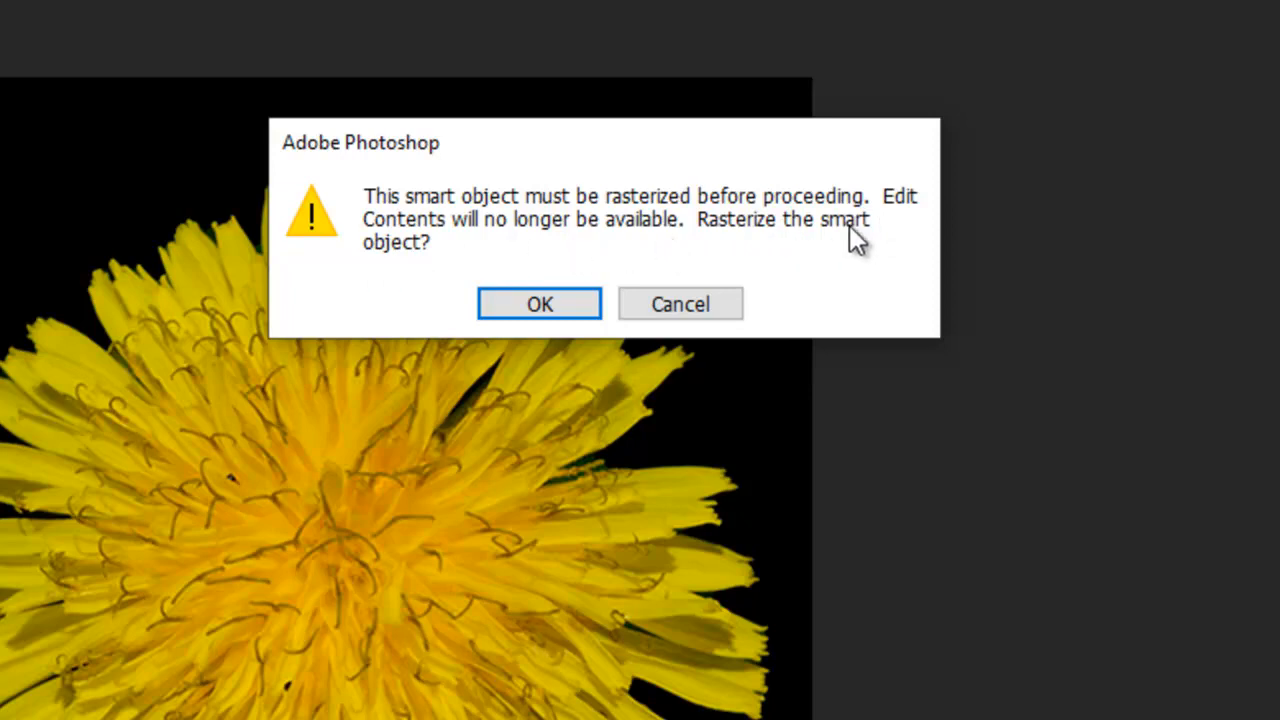
pyautogui.click(788, 211)
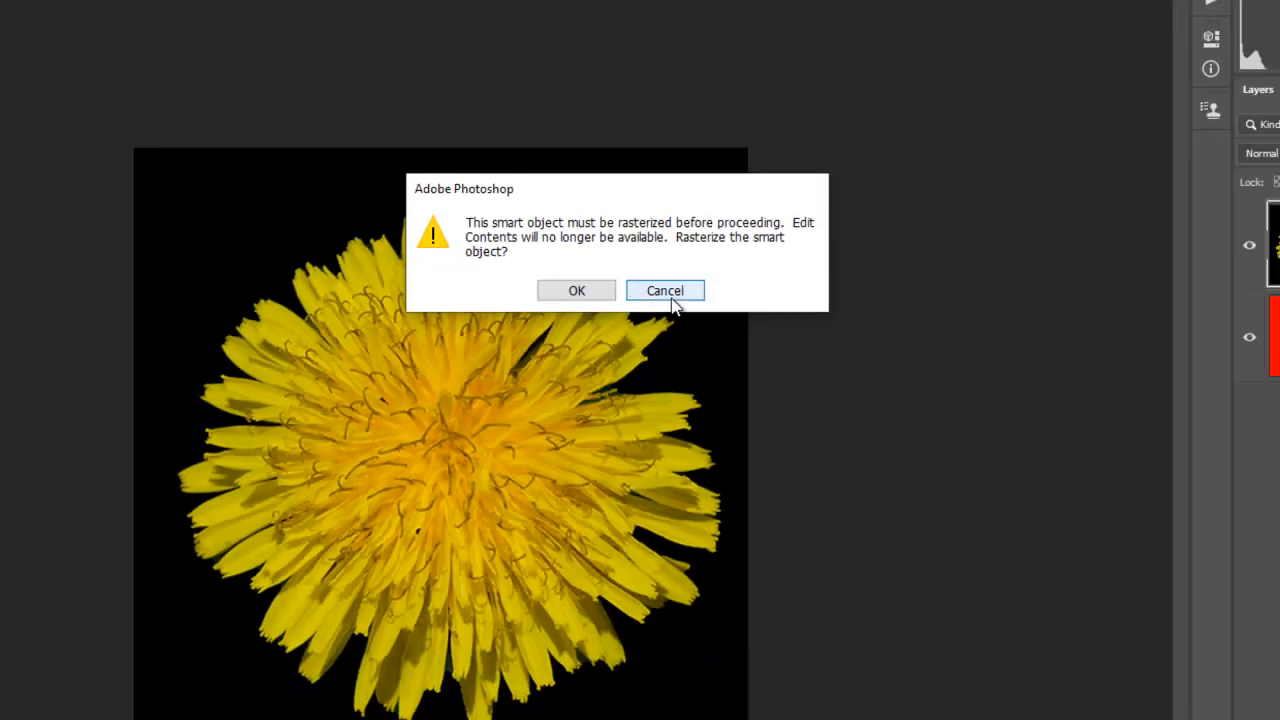
pyautogui.click(698, 304)
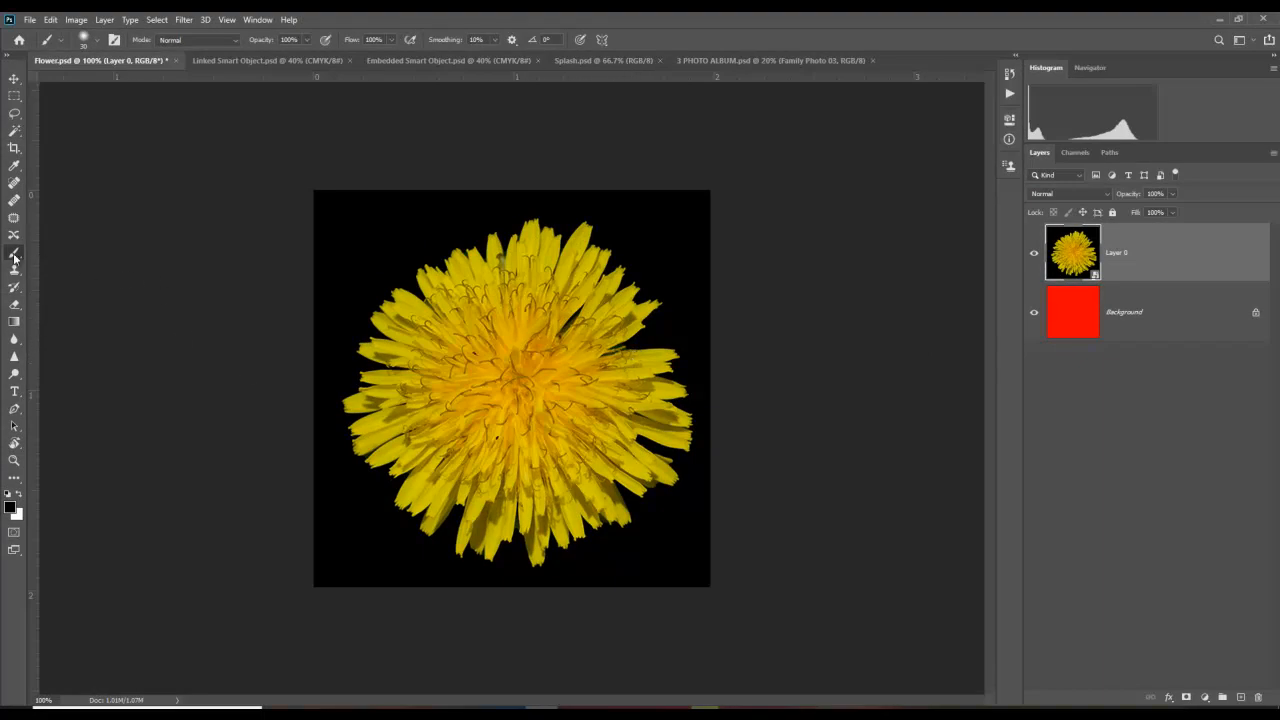
# Step: Try the Blur, Sharpen, Dodge and Brush tools over the flower smart object, and return to the Move tool
pyautogui.click(15, 340)
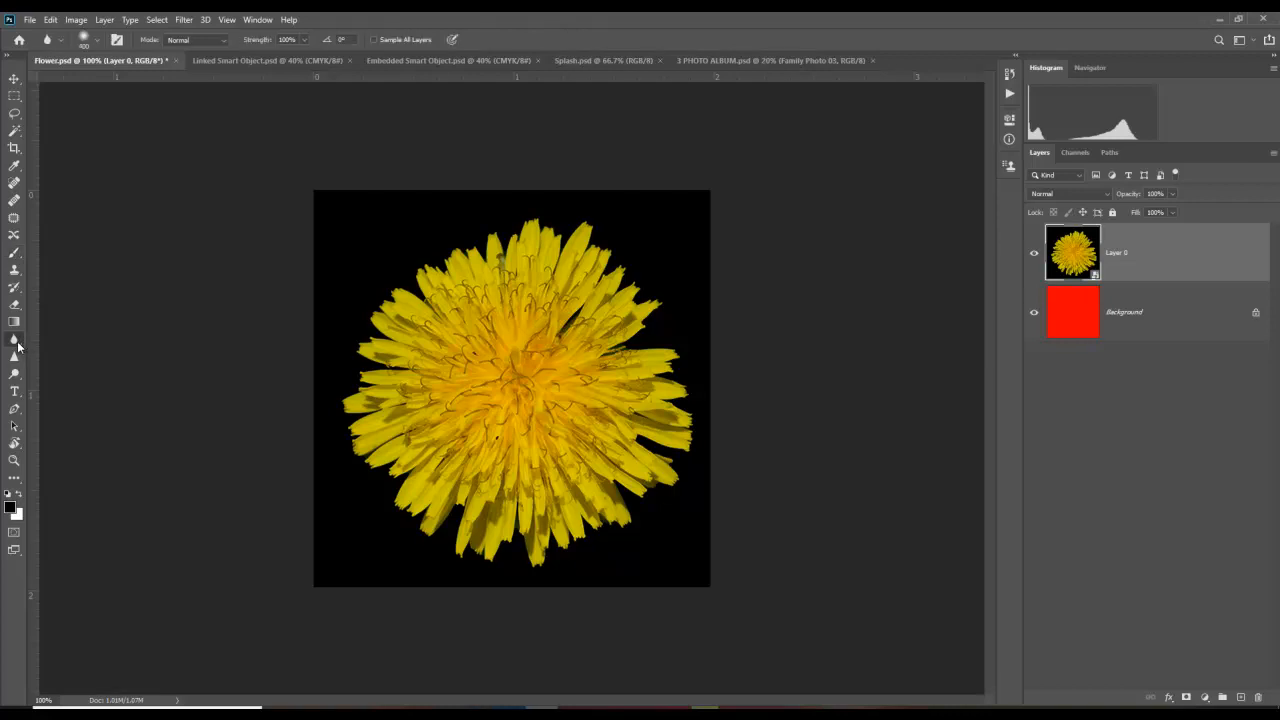
pyautogui.click(14, 357)
pyautogui.click(14, 374)
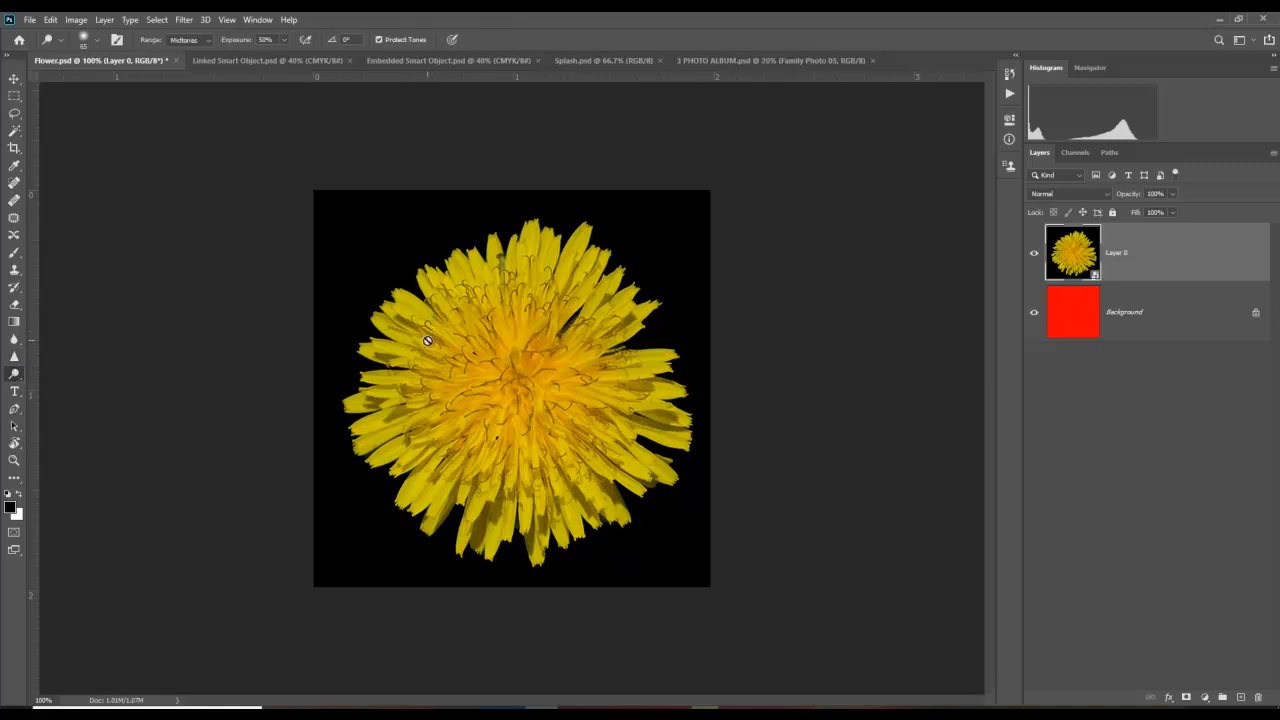
pyautogui.press('b')
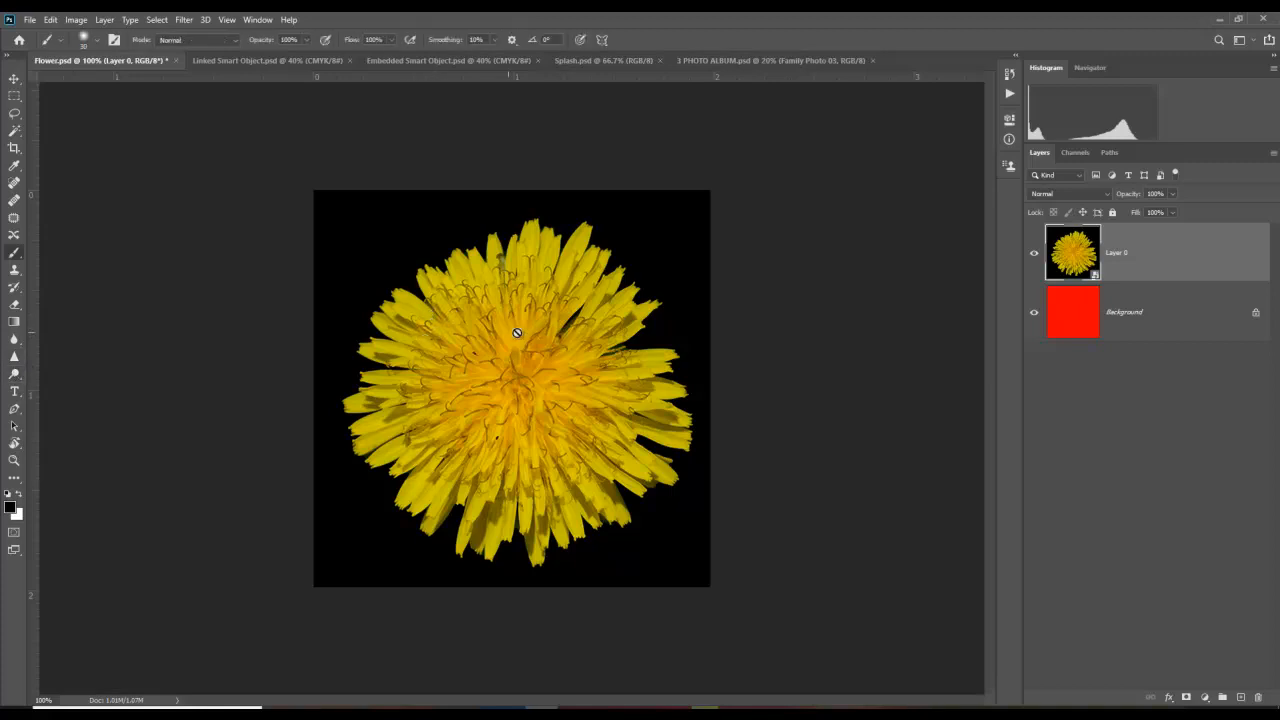
pyautogui.press('v')
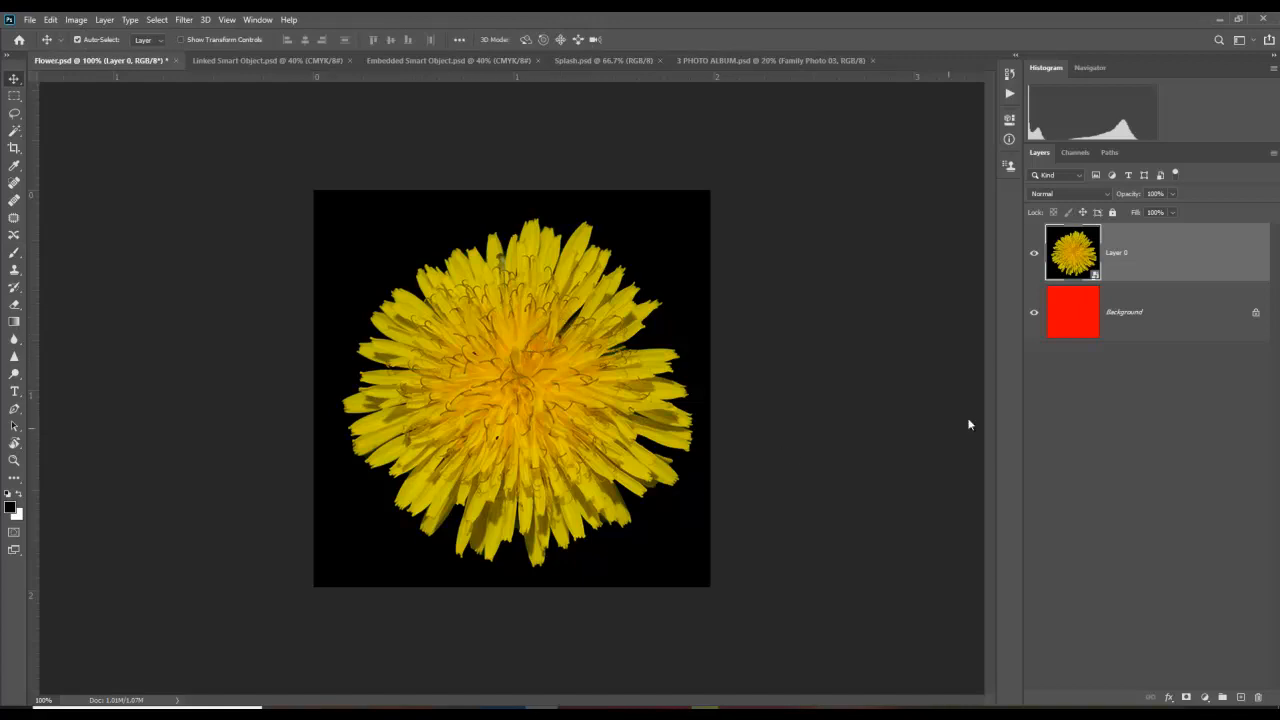
# Step: Open the flower smart object's contents and recolor the whole flower red with the Color Replacement tool
pyautogui.doubleClick(1077, 261)
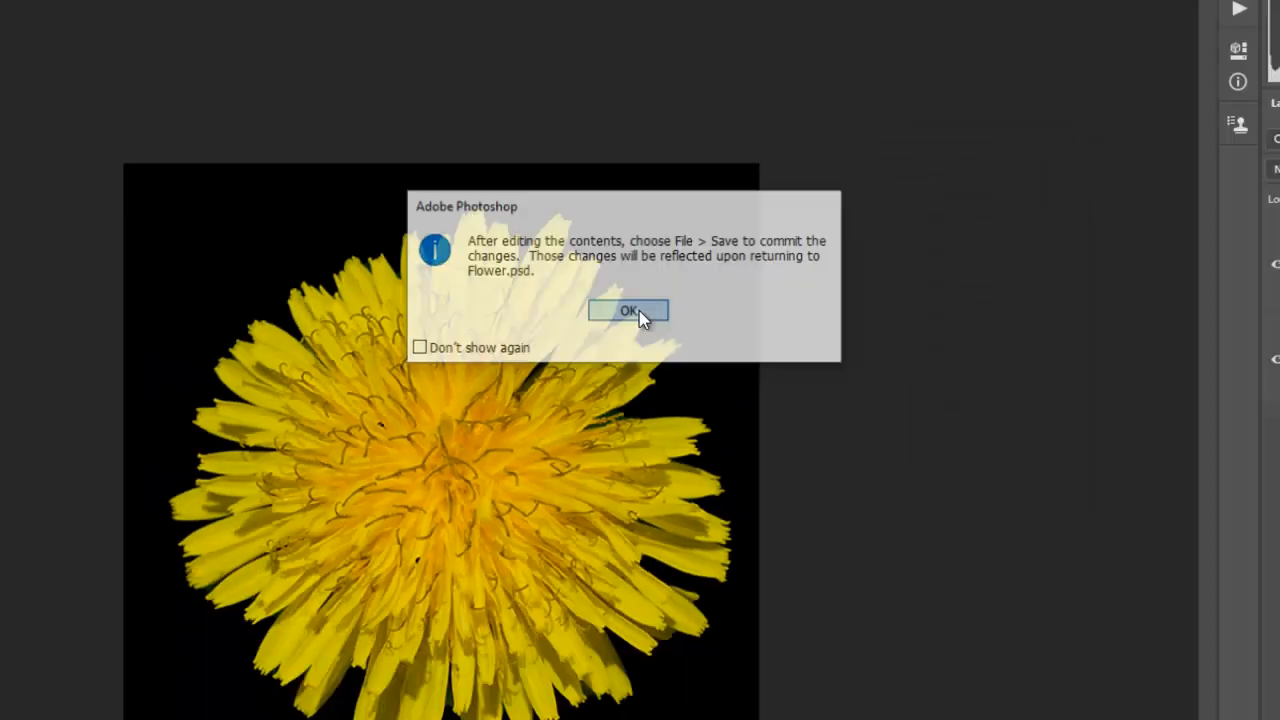
pyautogui.click(650, 395)
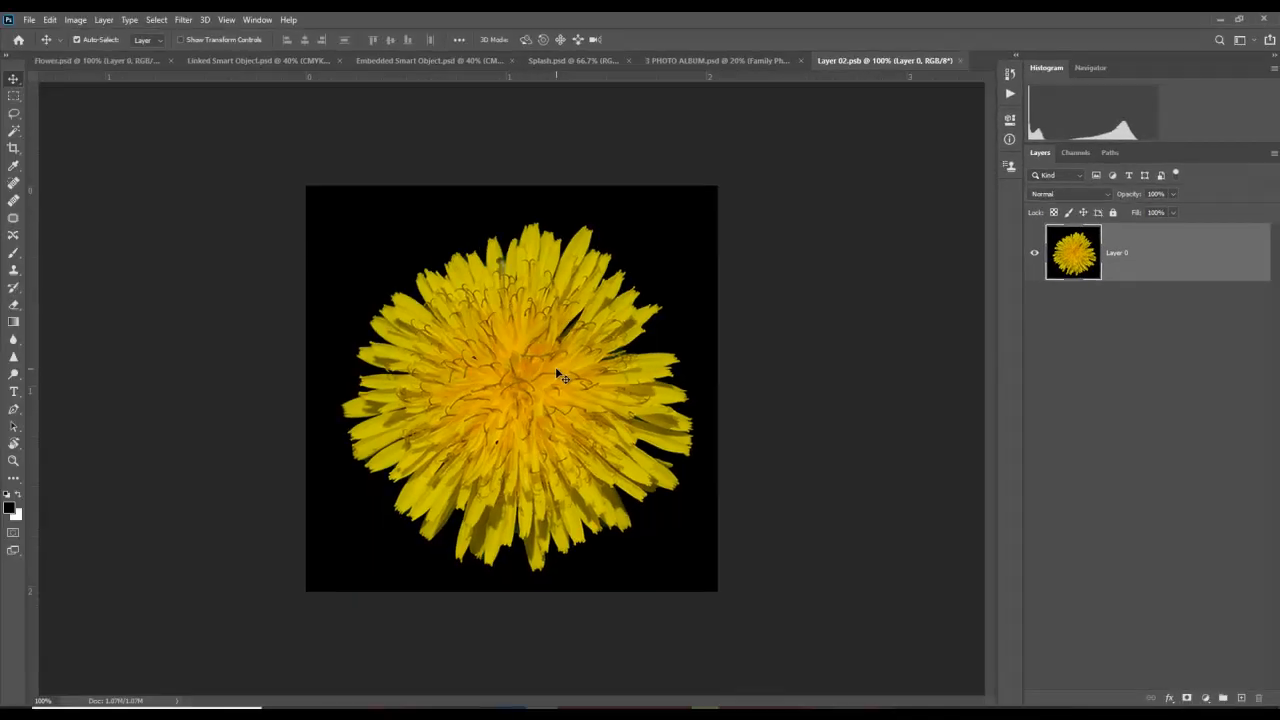
pyautogui.press('b')
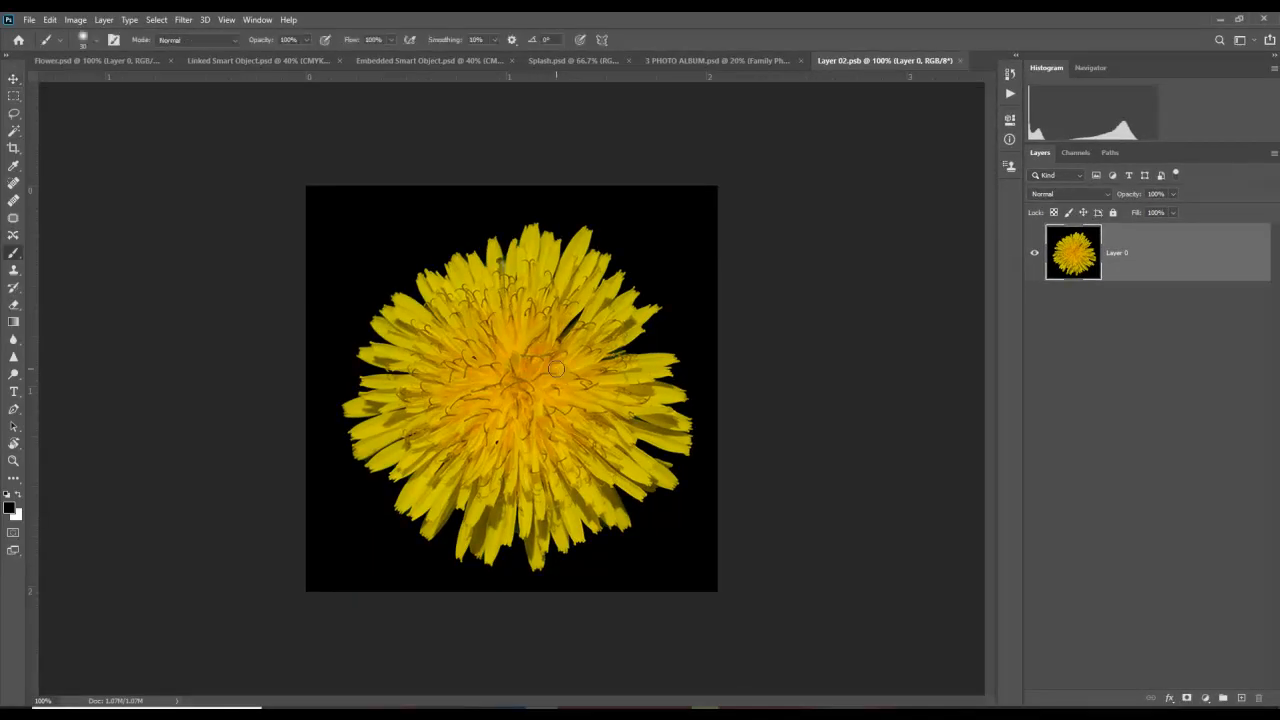
pyautogui.hotkey('shift', 'b')
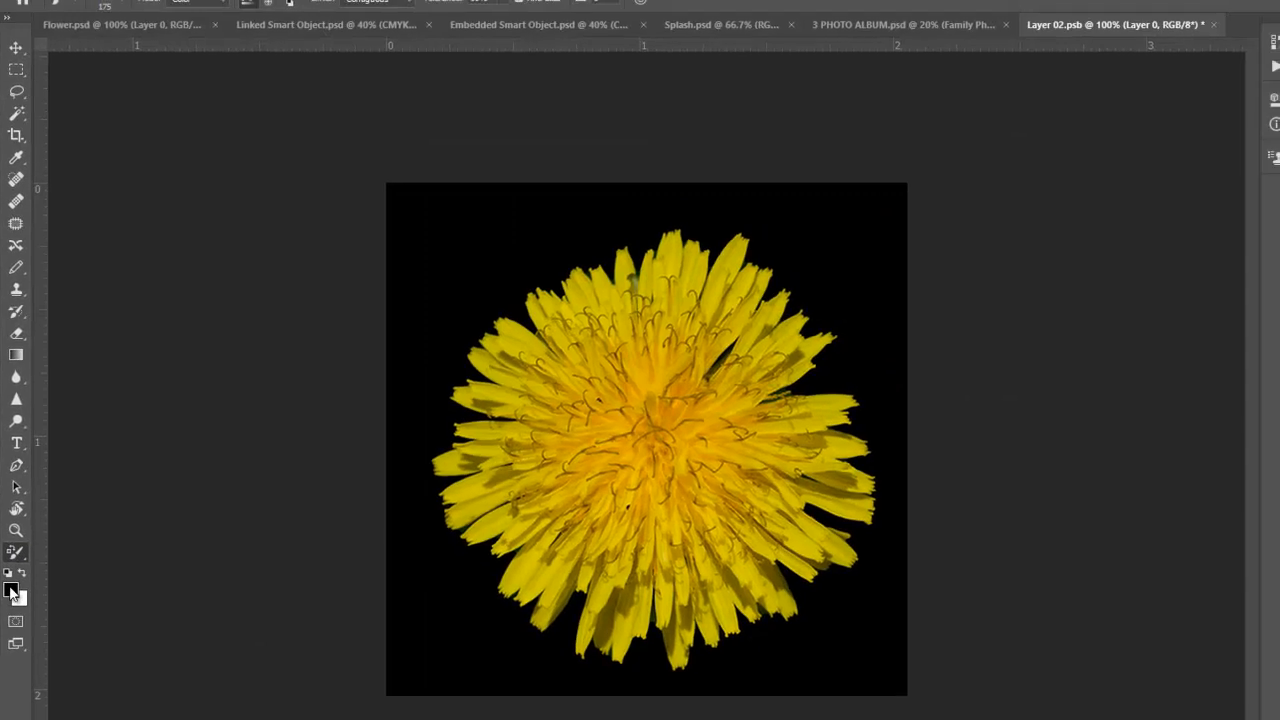
pyautogui.click(11, 592)
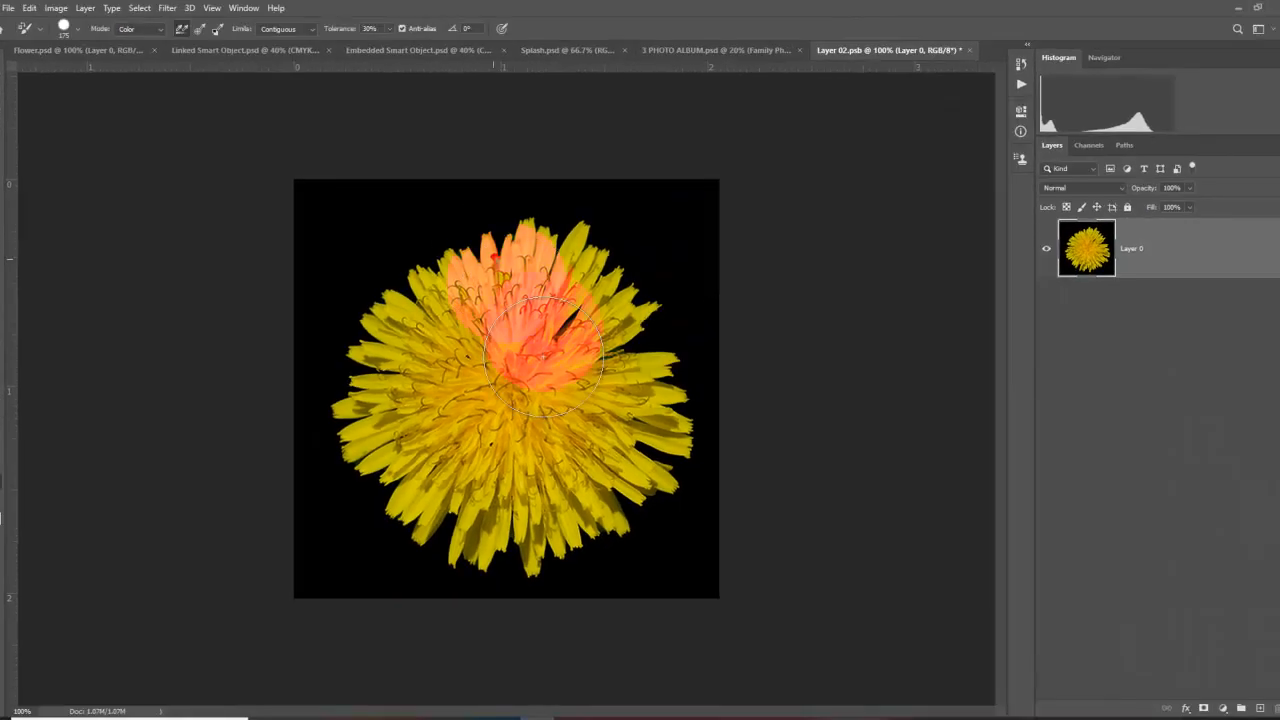
pyautogui.moveTo(548, 371)
pyautogui.mouseDown()
pyautogui.moveTo(603, 334)
pyautogui.moveTo(528, 305)
pyautogui.moveTo(442, 482)
pyautogui.moveTo(456, 380)
pyautogui.moveTo(482, 533)
pyautogui.moveTo(595, 455)
pyautogui.moveTo(594, 474)
pyautogui.moveTo(734, 407)
pyautogui.moveTo(642, 328)
pyautogui.moveTo(501, 345)
pyautogui.moveTo(405, 402)
pyautogui.moveTo(527, 186)
pyautogui.moveTo(448, 256)
pyautogui.moveTo(352, 243)
pyautogui.moveTo(336, 382)
pyautogui.moveTo(670, 462)
pyautogui.moveTo(545, 505)
pyautogui.moveTo(487, 552)
pyautogui.moveTo(604, 532)
pyautogui.moveTo(567, 544)
pyautogui.moveTo(576, 497)
pyautogui.moveTo(477, 480)
pyautogui.moveTo(562, 539)
pyautogui.moveTo(633, 560)
pyautogui.moveTo(519, 238)
pyautogui.moveTo(507, 442)
pyautogui.moveTo(587, 480)
pyautogui.mouseUp()
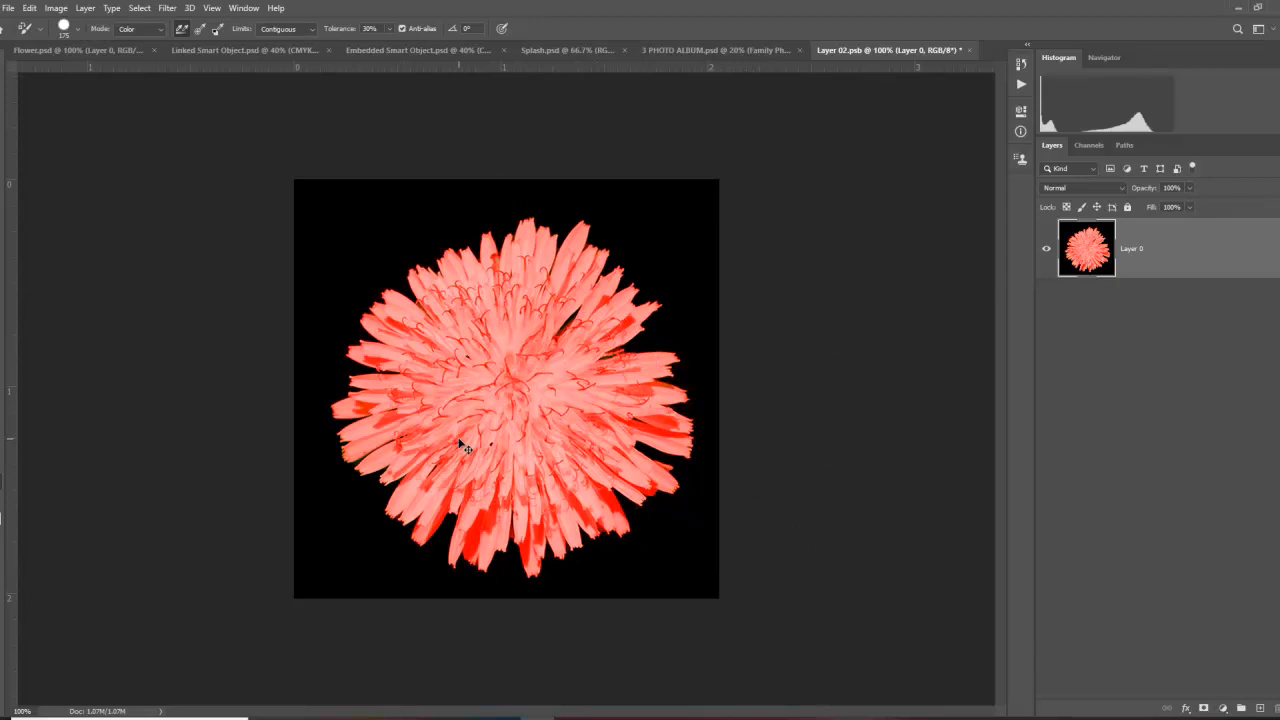
# Step: Save and close the recolored smart object contents, and undo the smart object update in Flower.psd
pyautogui.hotkey('ctrl', 's')
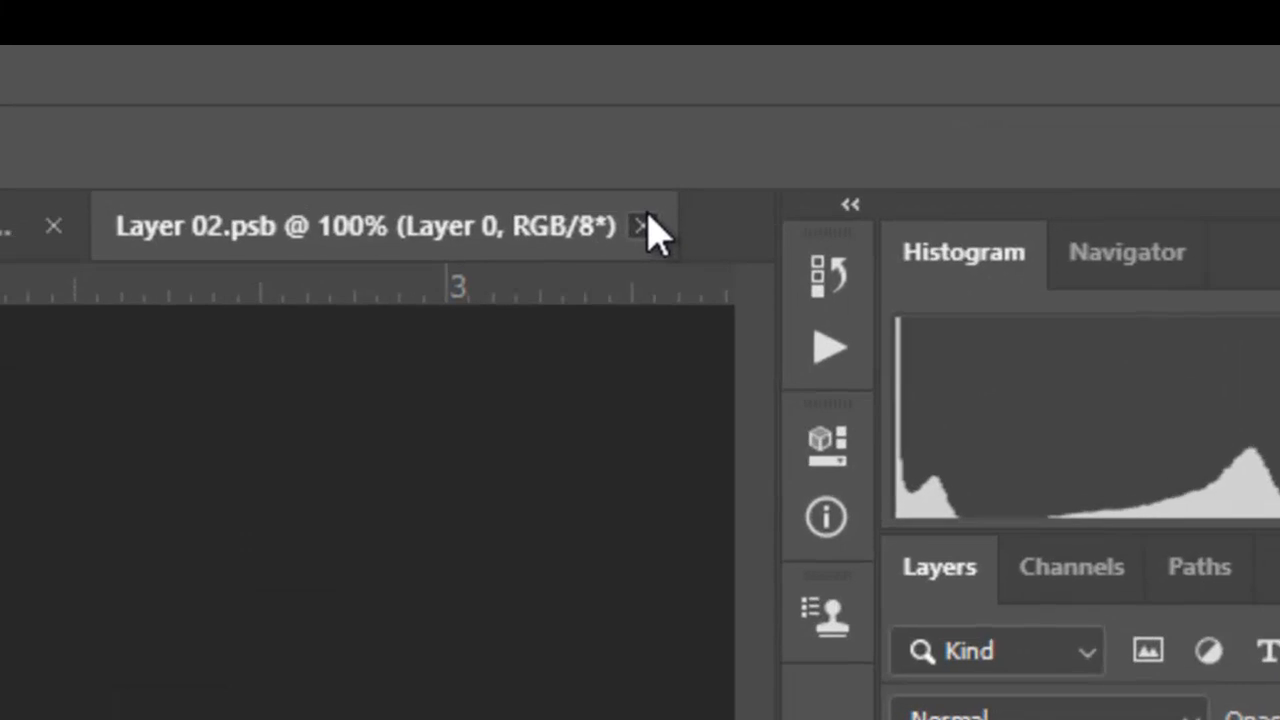
pyautogui.click(969, 50)
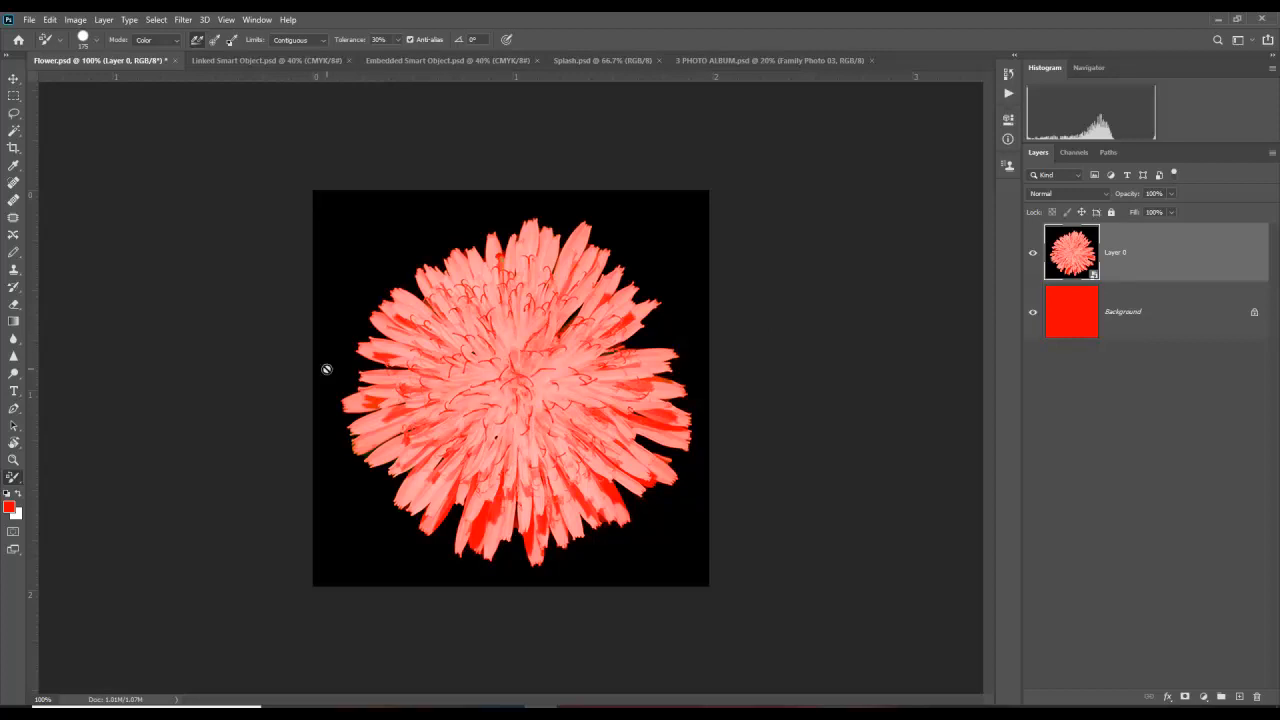
pyautogui.click(49, 19)
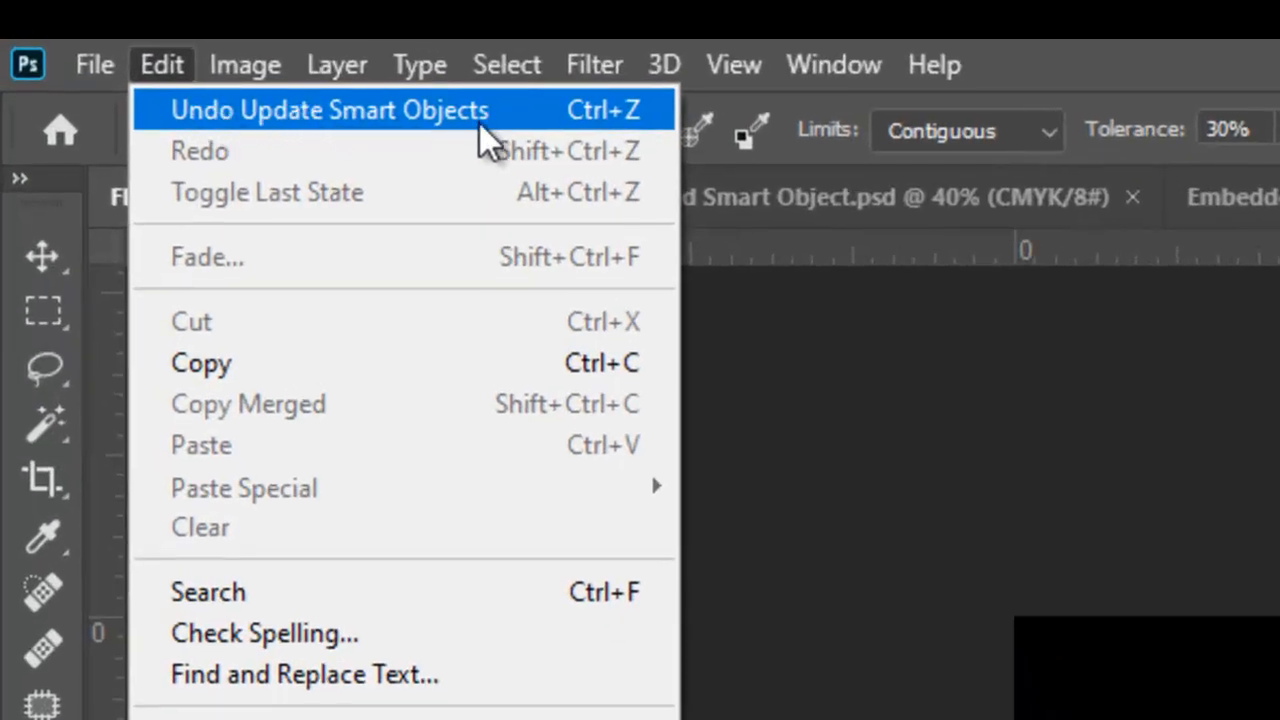
pyautogui.click(600, 124)
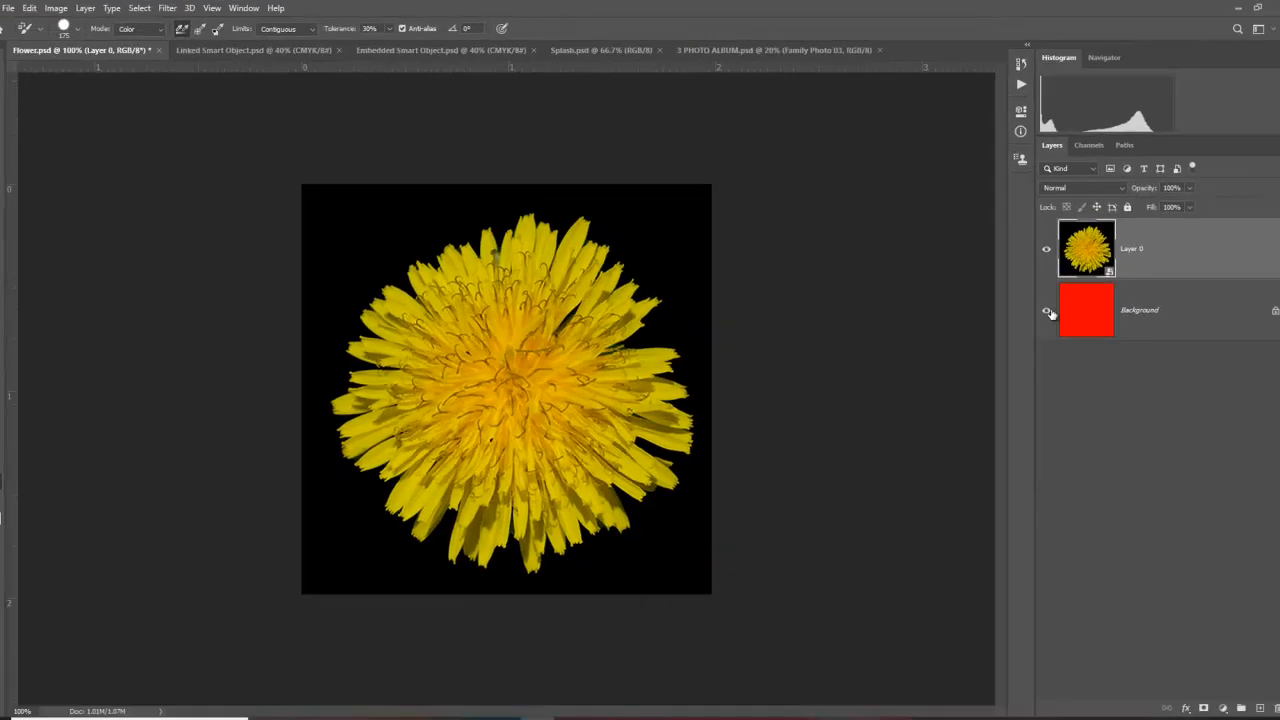
# Step: Hide the Background layer and add a layer mask to Layer 0 from a Select Subject selection of the flower
pyautogui.click(1047, 311)
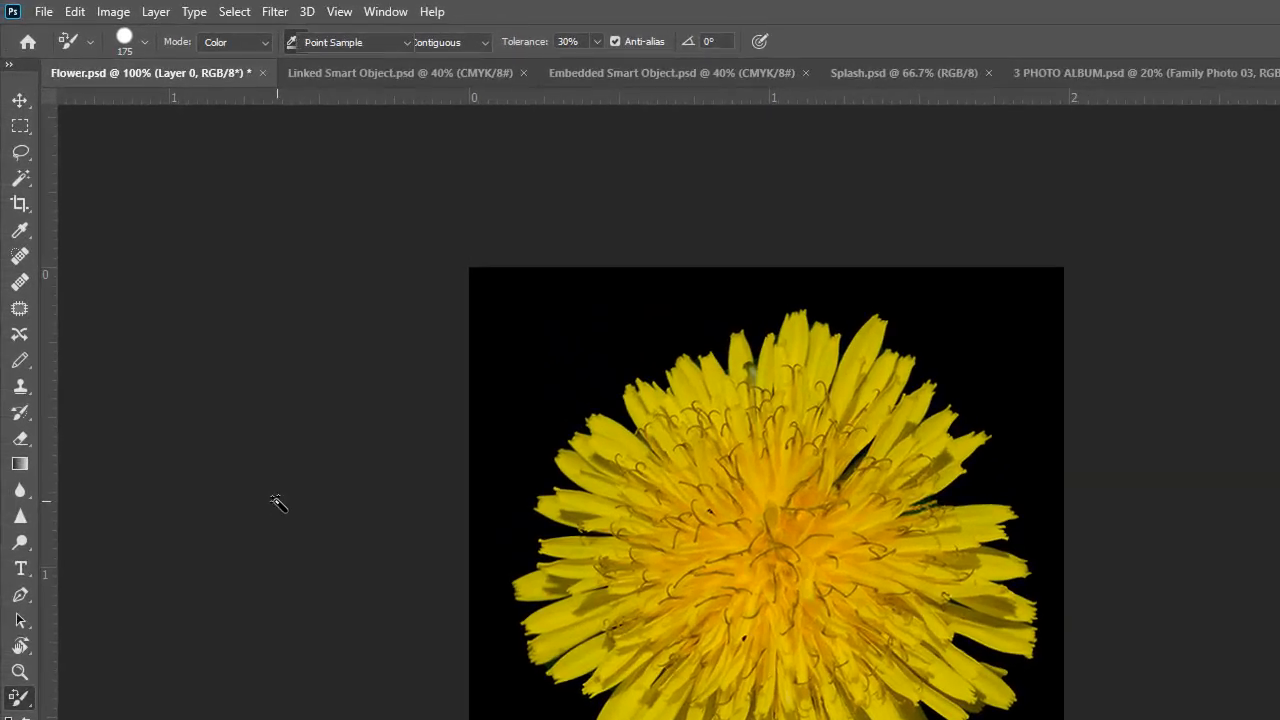
pyautogui.press('w')
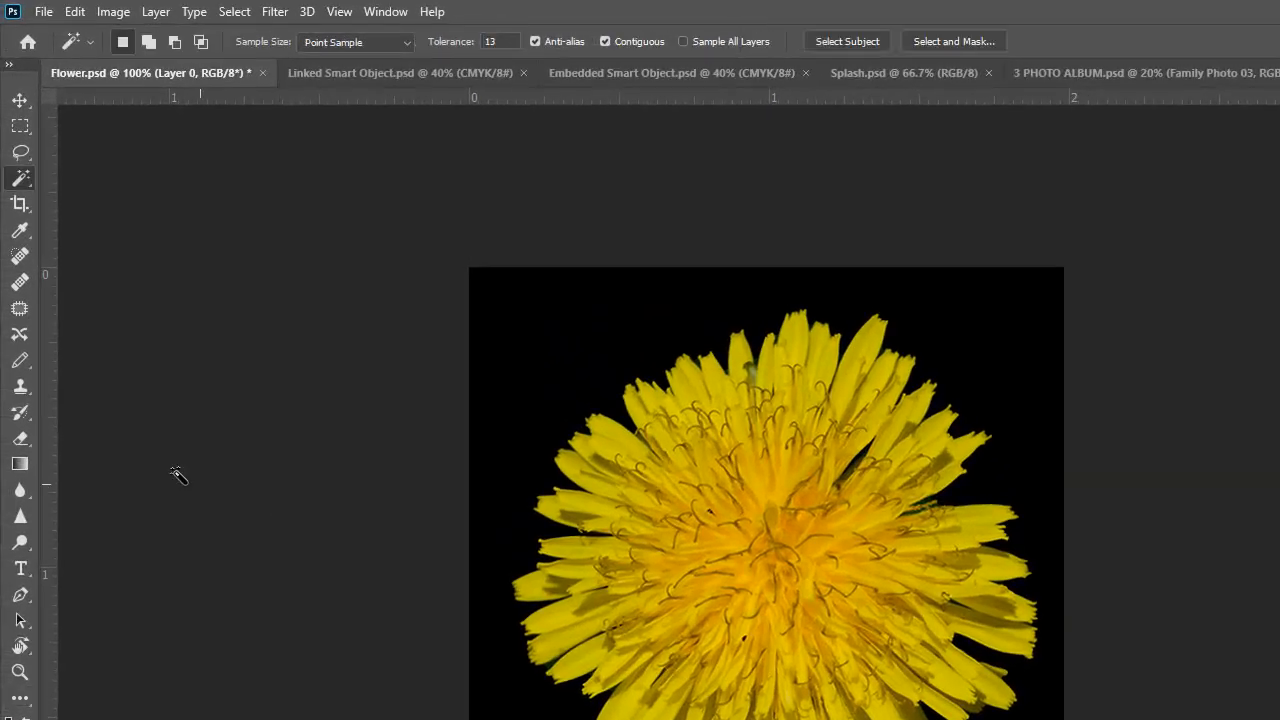
pyautogui.rightClick(25, 180)
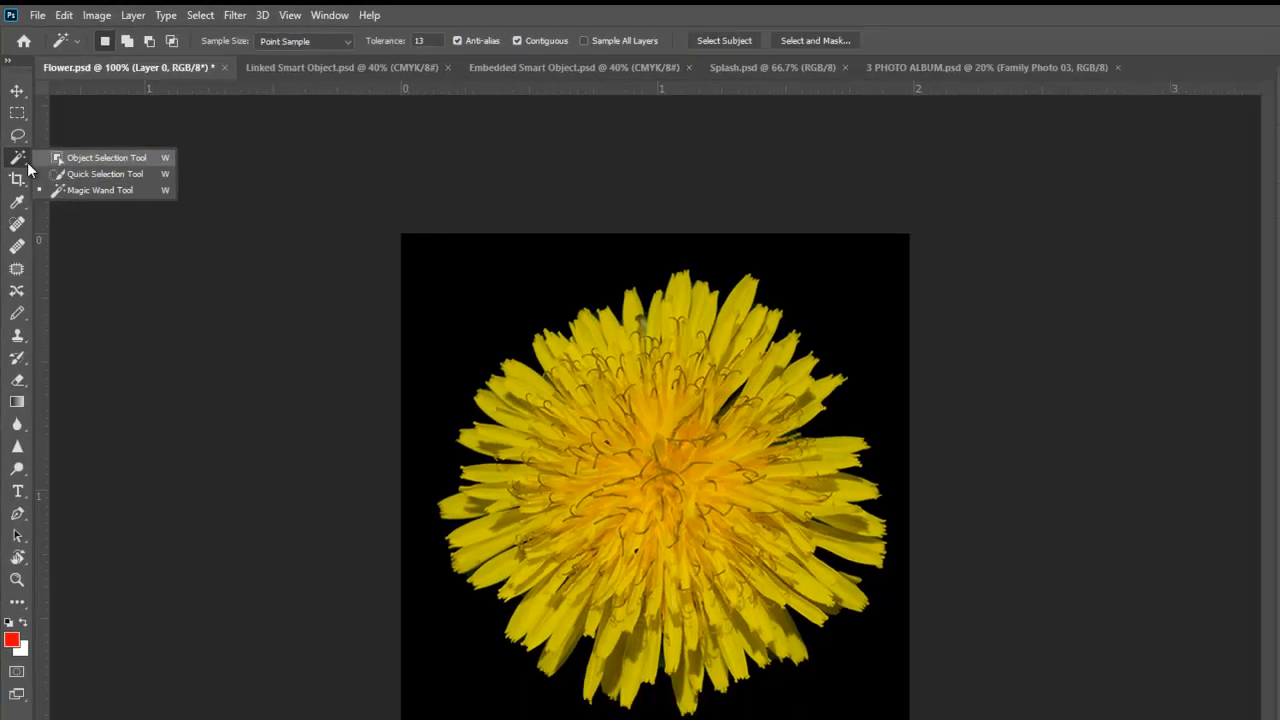
pyautogui.click(20, 160)
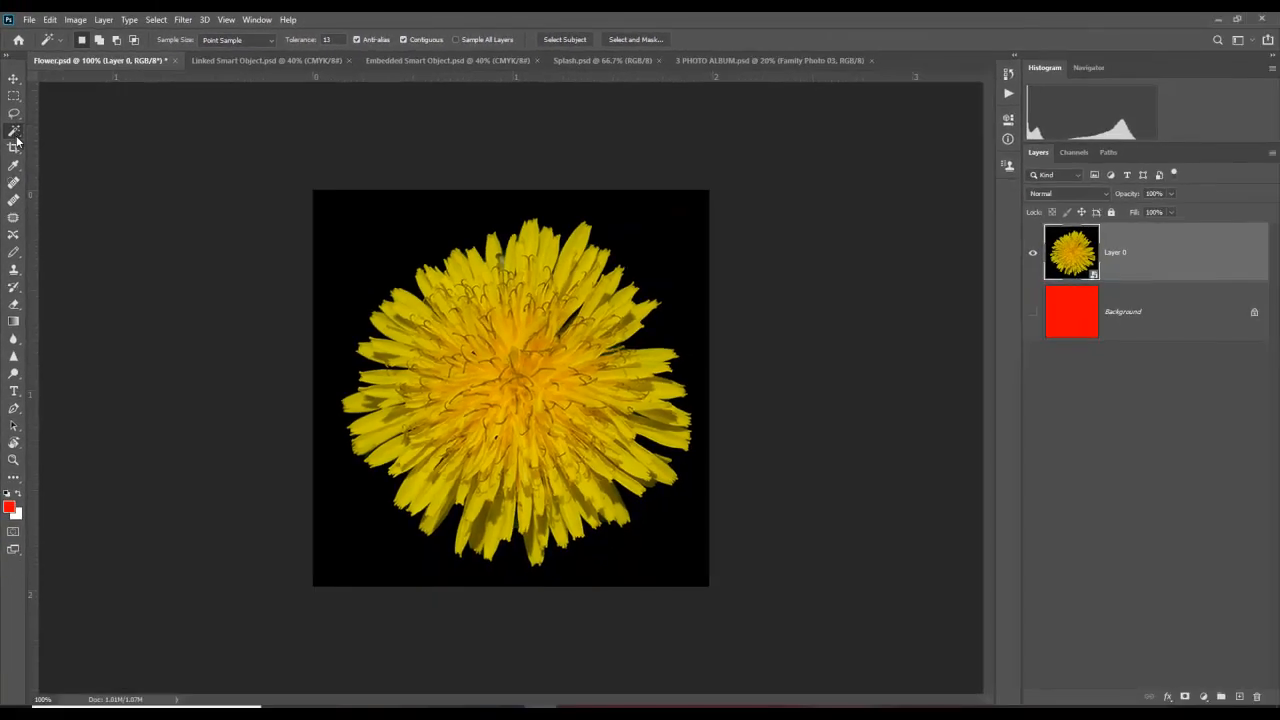
pyautogui.click(566, 39)
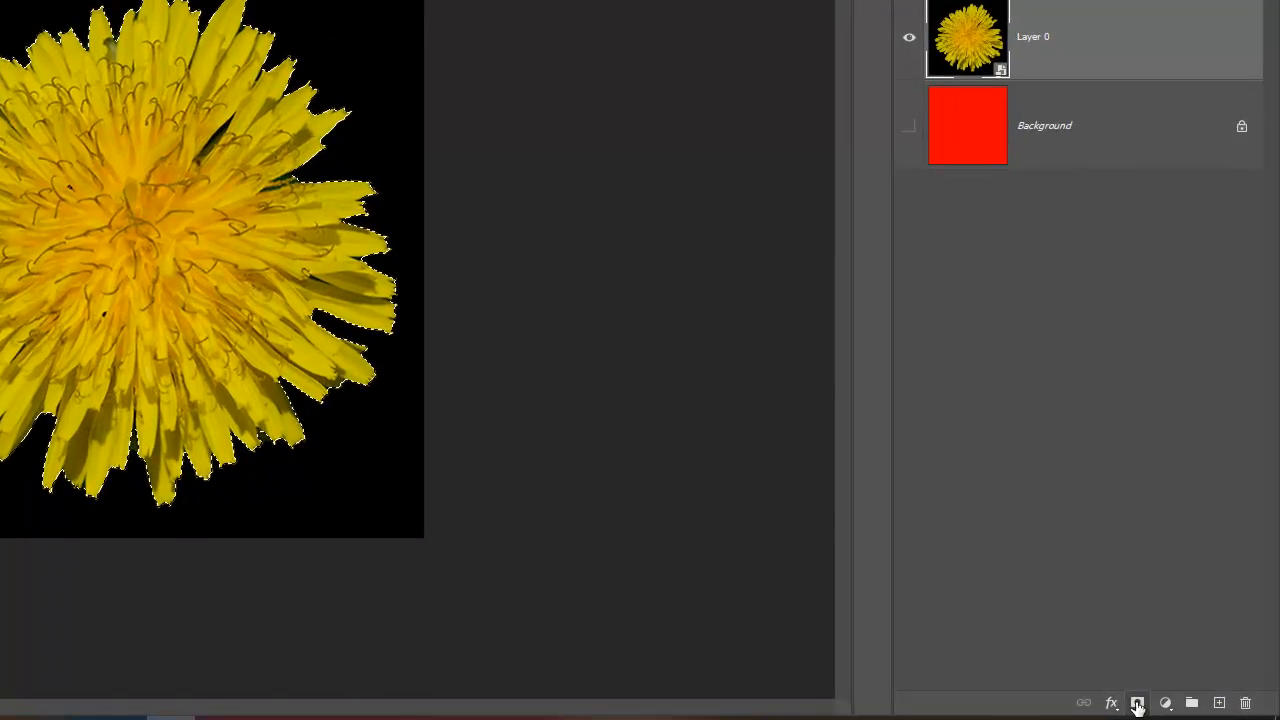
pyautogui.click(1185, 697)
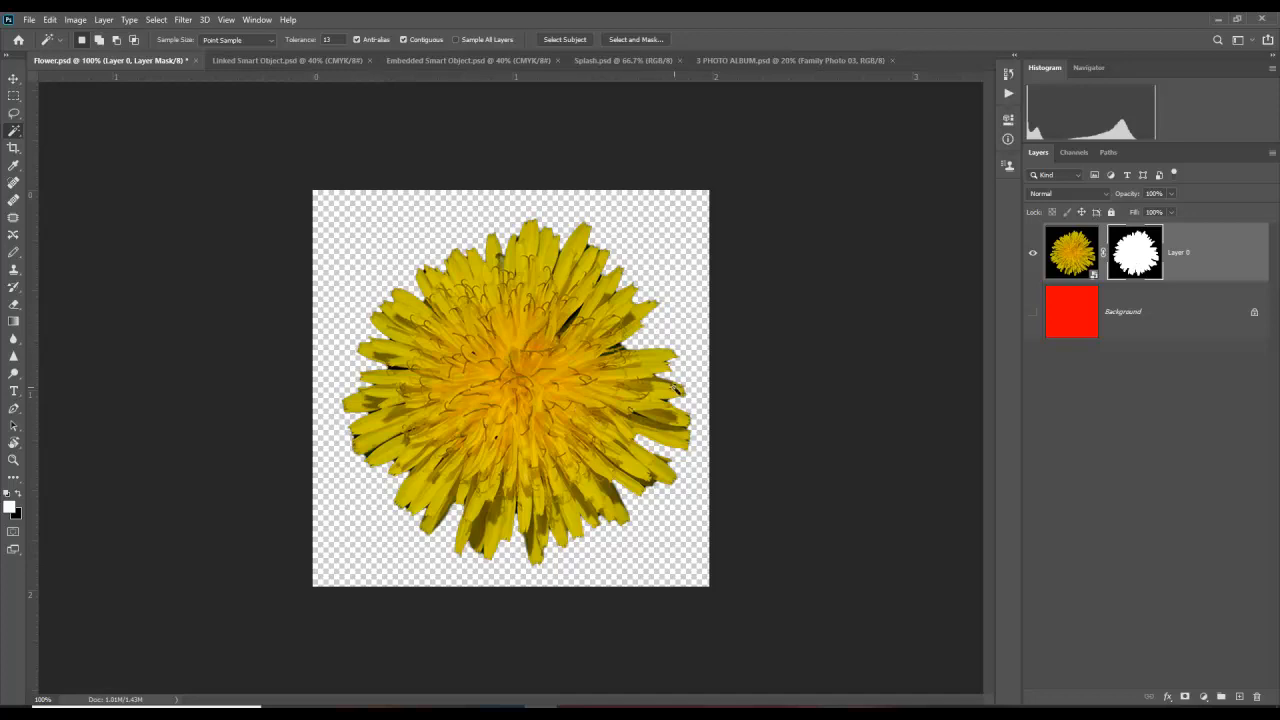
# Step: Scale the masked flower smart object to 30% in width and height with Free Transform
pyautogui.click(1072, 247)
pyautogui.hotkey('ctrl', 't')
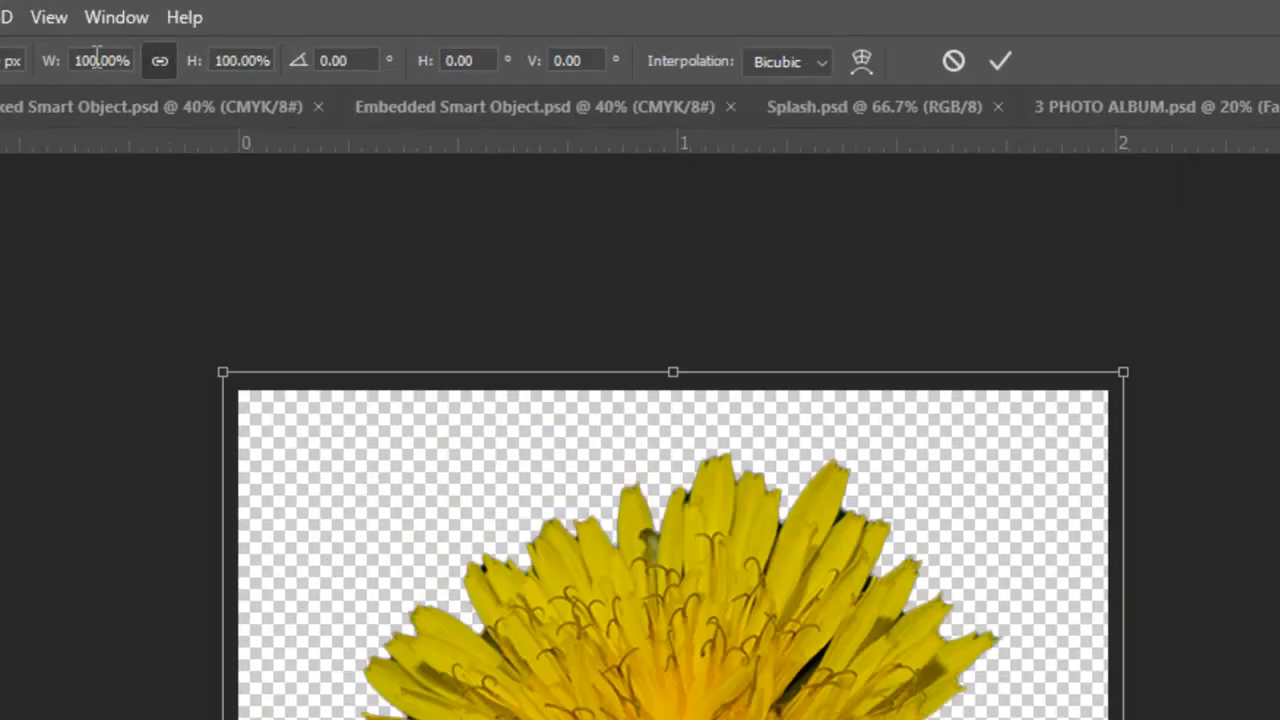
pyautogui.click(86, 41)
pyautogui.hotkey('ctrl', 'a')
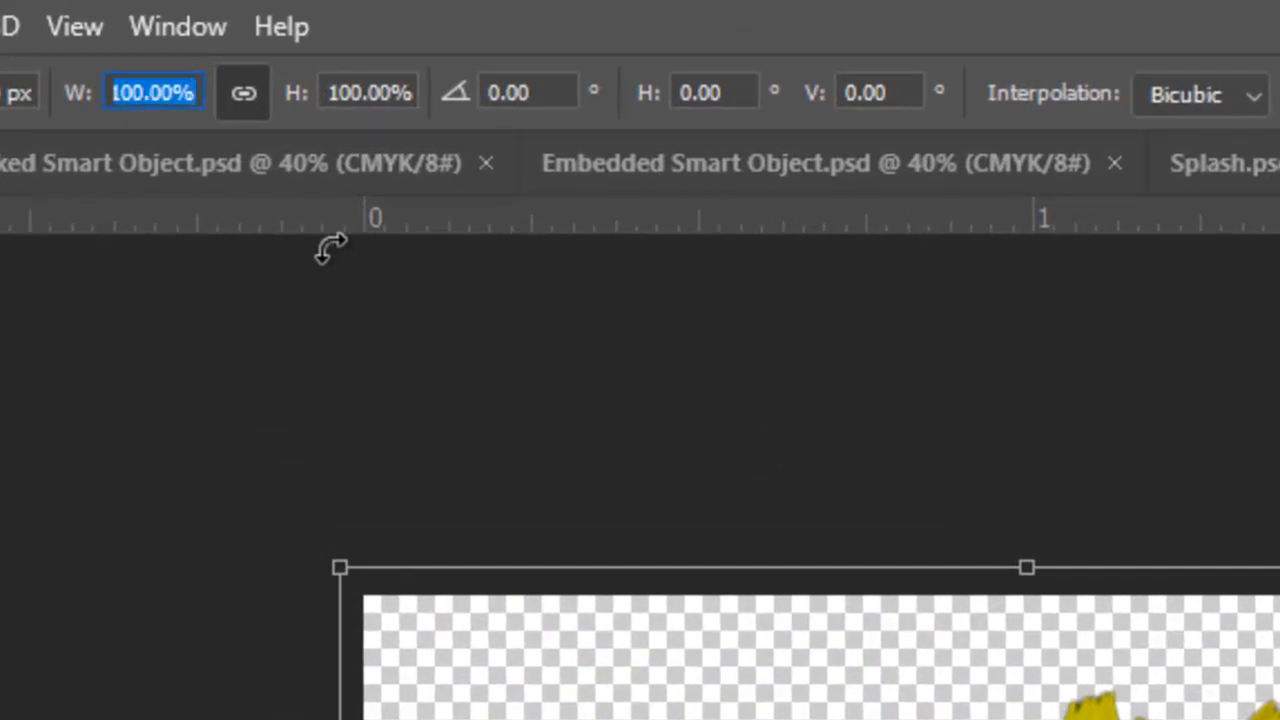
pyautogui.write('30')
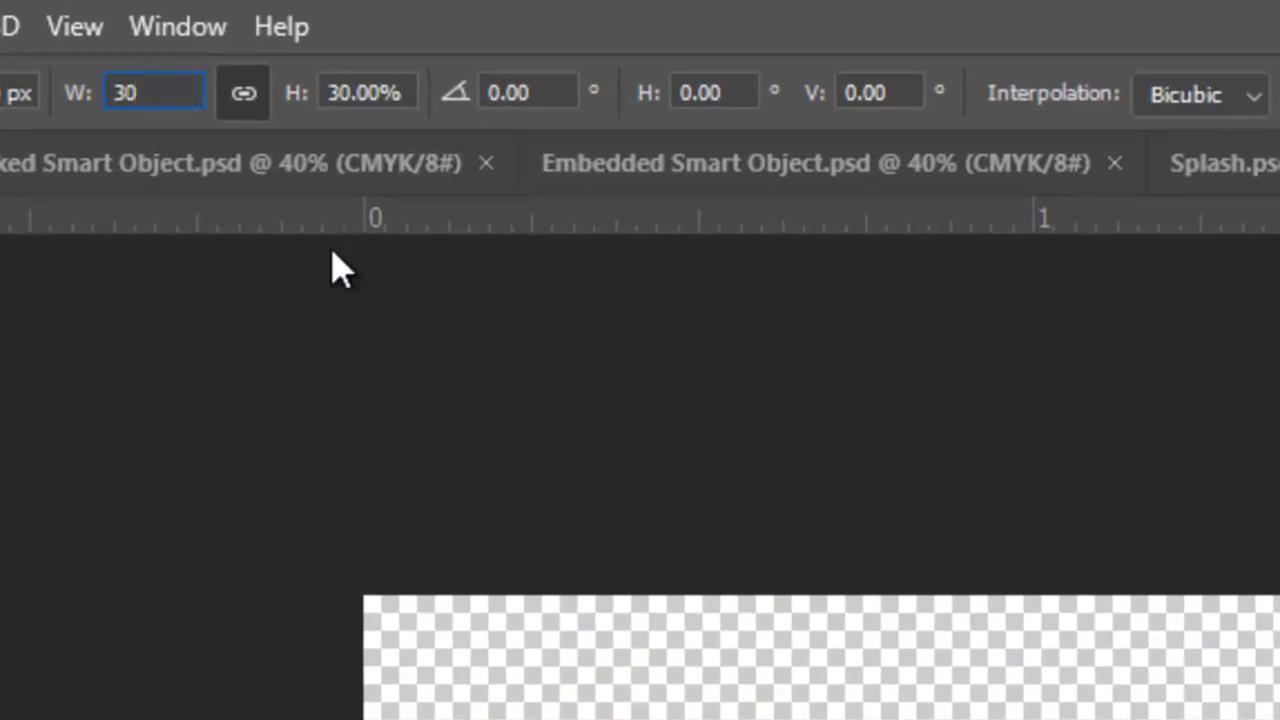
pyautogui.press('Return')
pyautogui.press('Return')
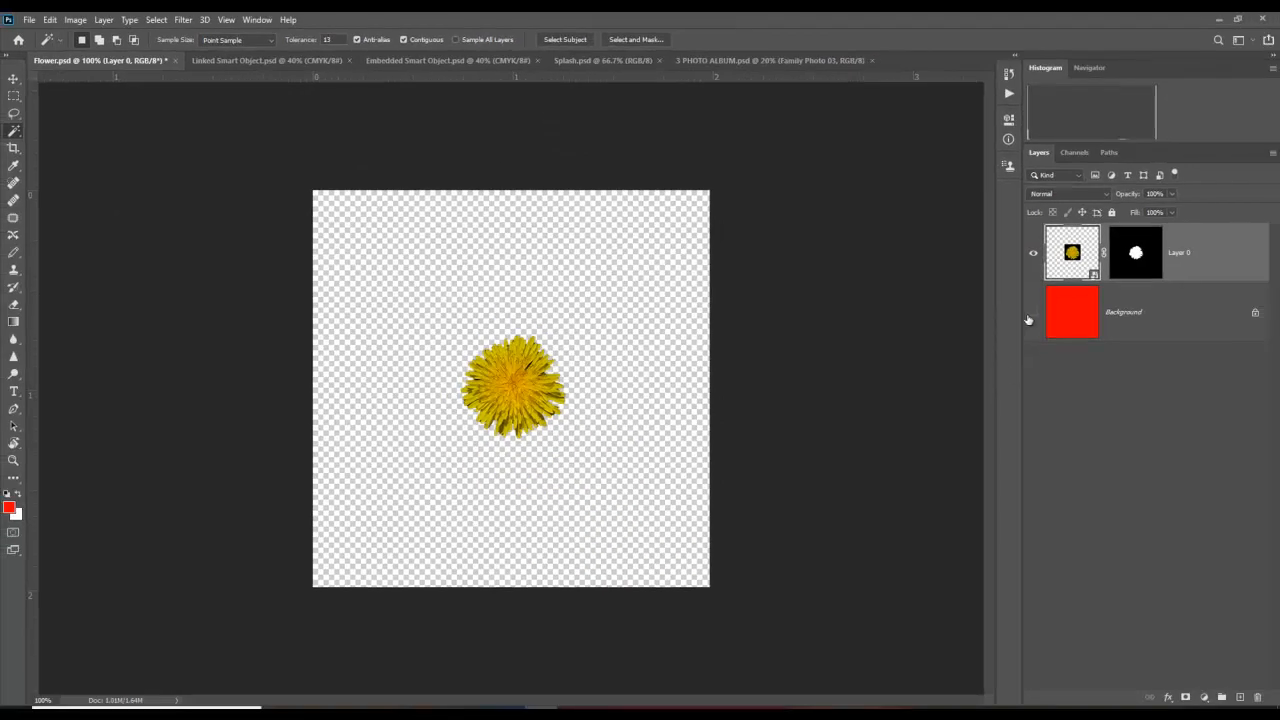
# Step: Show the red Background layer again and duplicate the small flower layer twice
pyautogui.click(1033, 313)
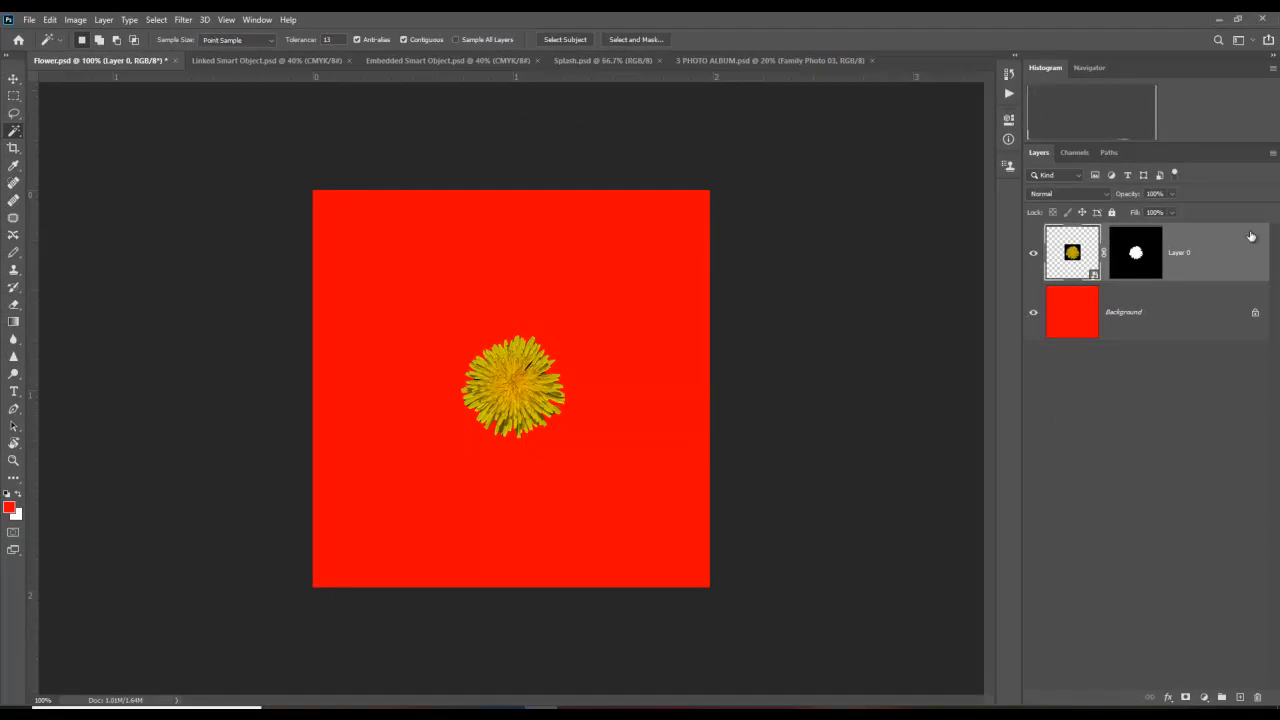
pyautogui.hotkey('ctrl', 'j')
pyautogui.hotkey('ctrl', 'j')
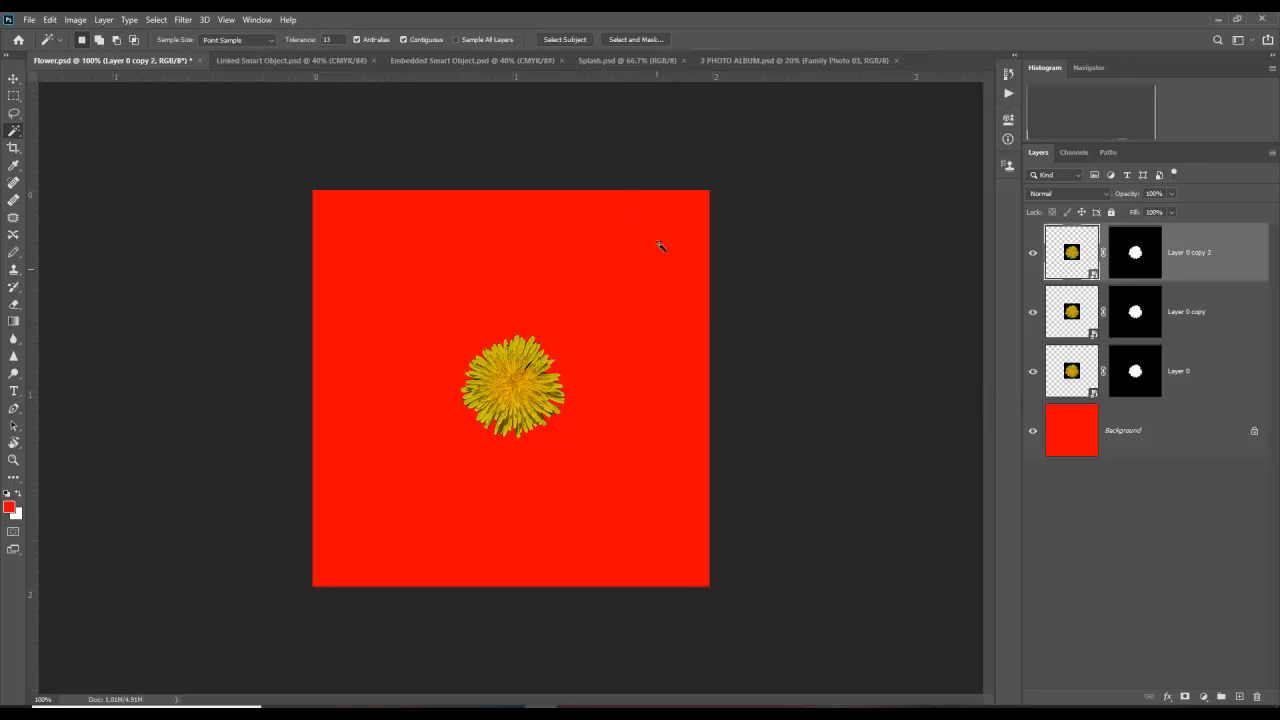
# Step: Select the whole canvas and align the Layer 0 flower to its right and bottom edges
pyautogui.click(1165, 435)
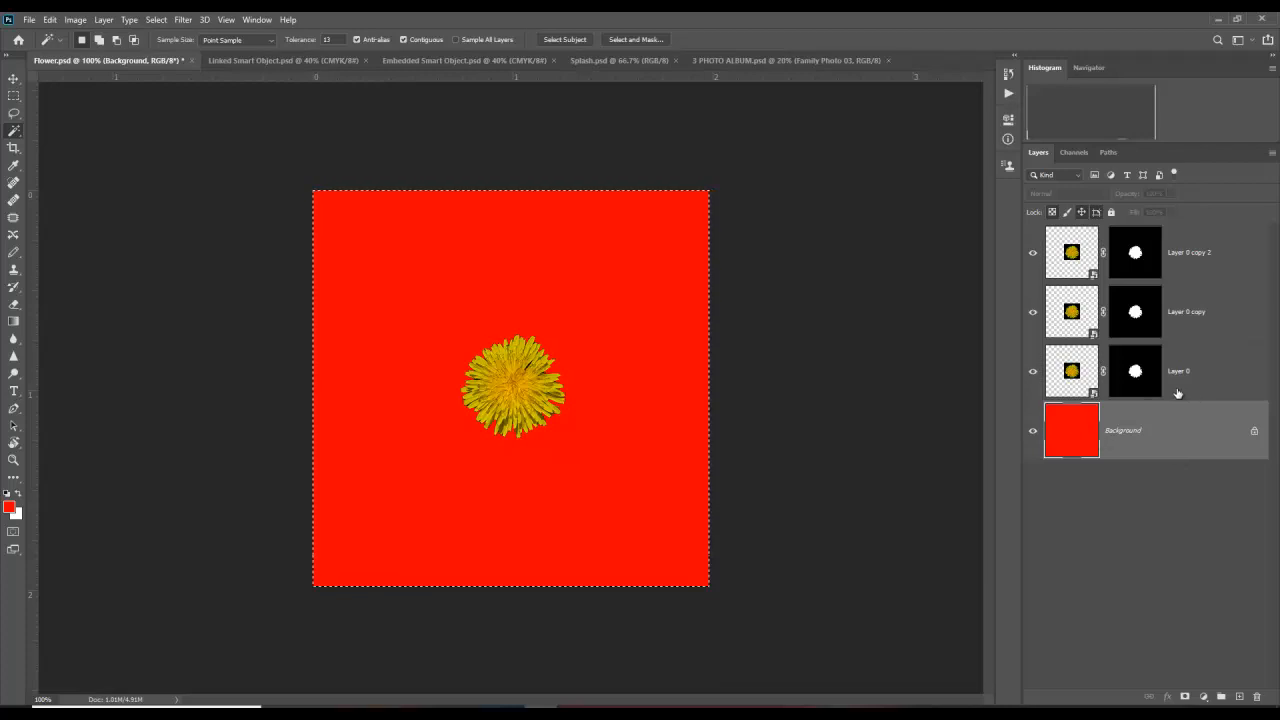
pyautogui.press('v')
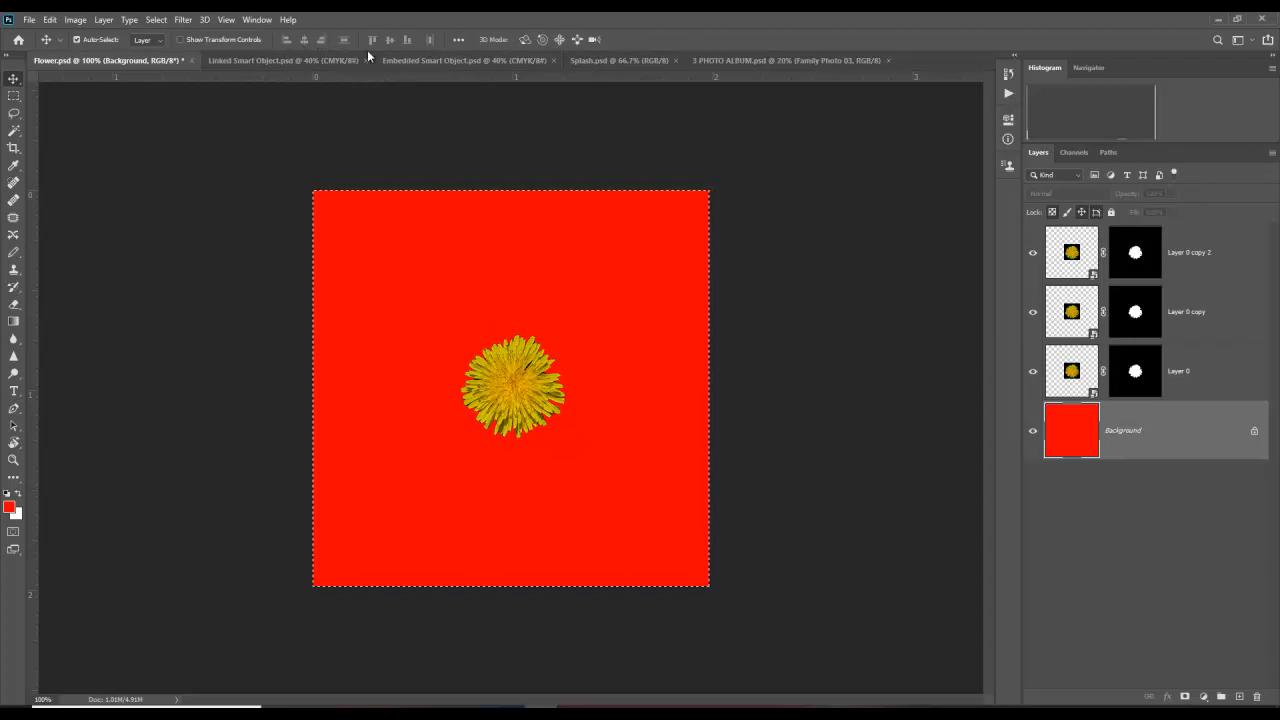
pyautogui.click(1209, 383)
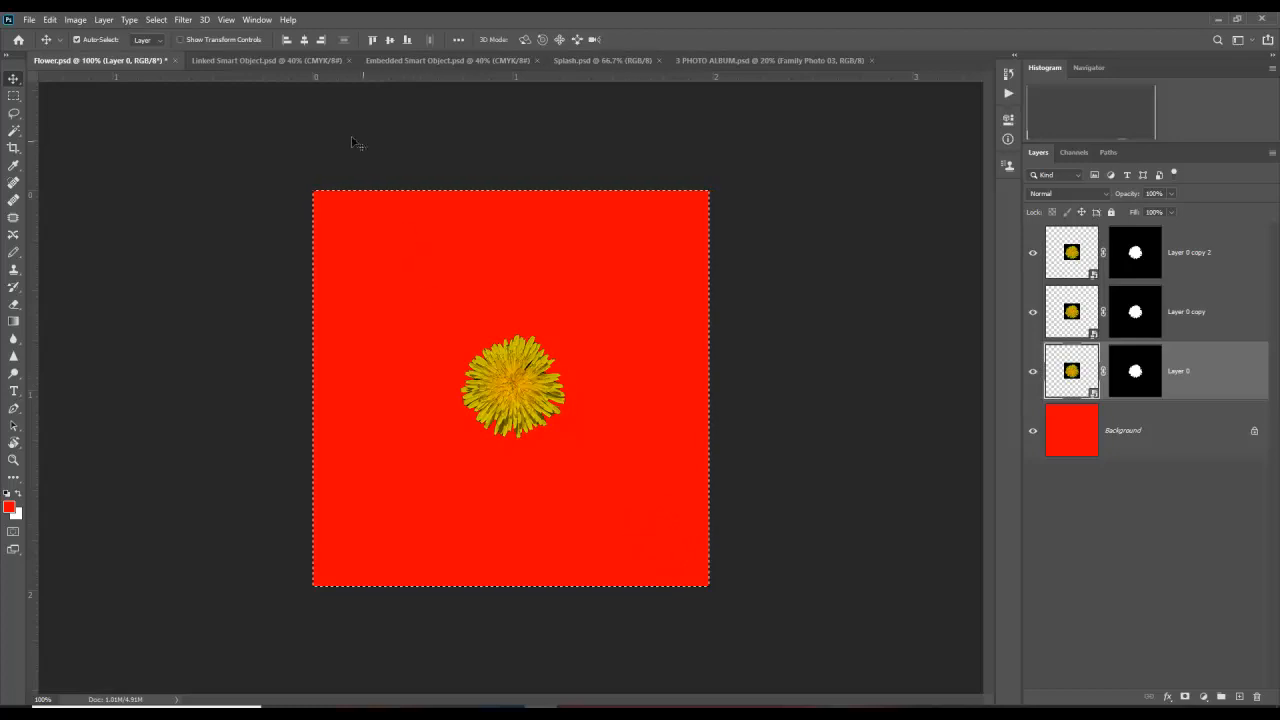
pyautogui.click(321, 39)
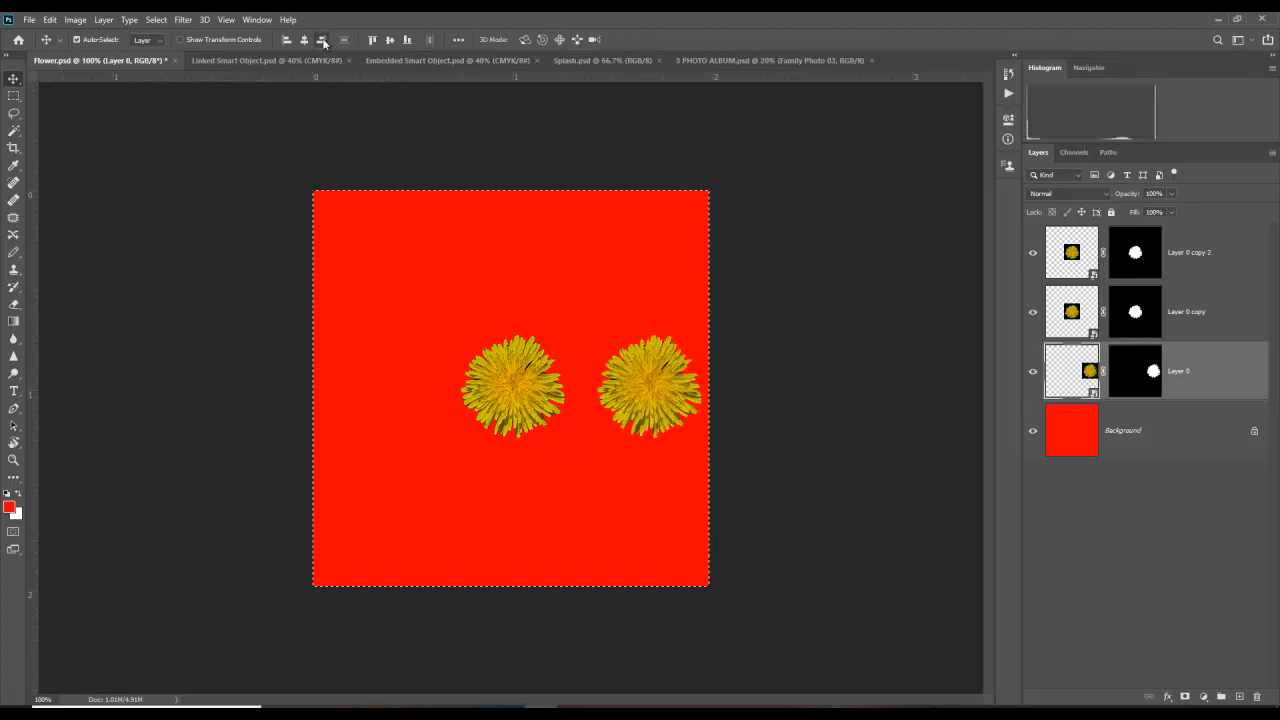
pyautogui.click(407, 40)
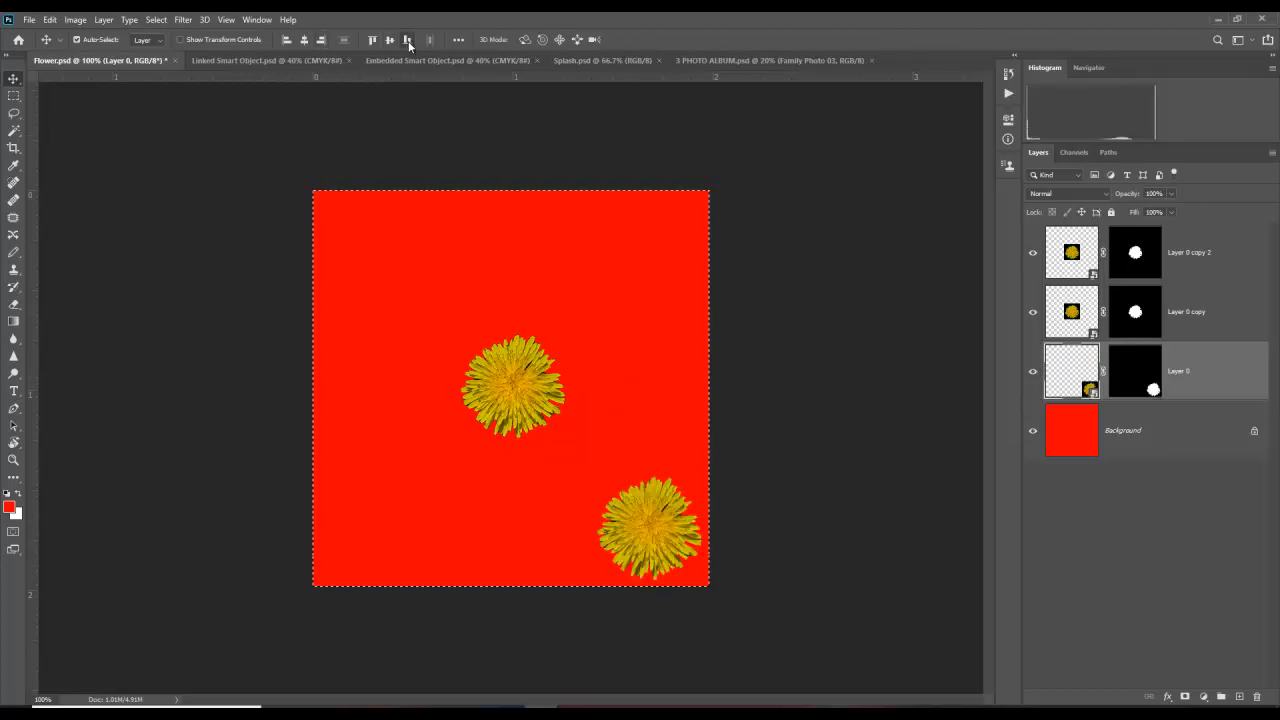
# Step: Align the Layer 0 copy flower to the canvas's right edge and vertical center
pyautogui.click(1221, 315)
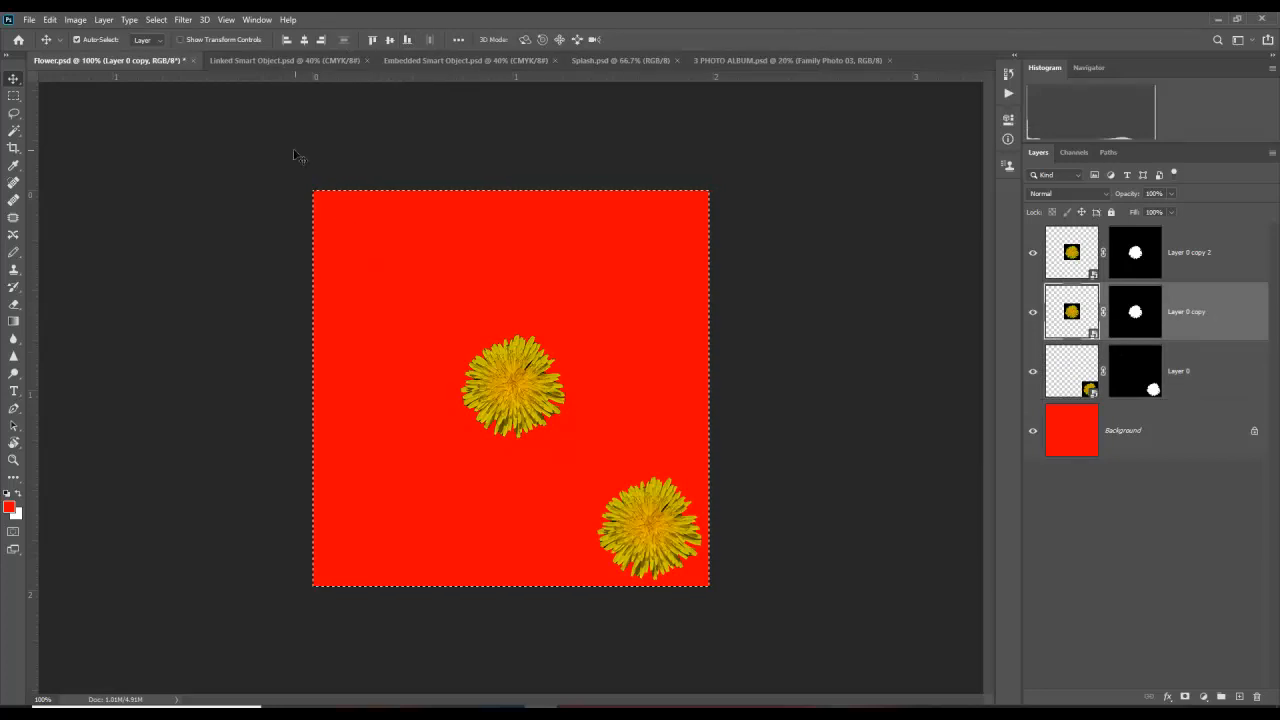
pyautogui.click(321, 39)
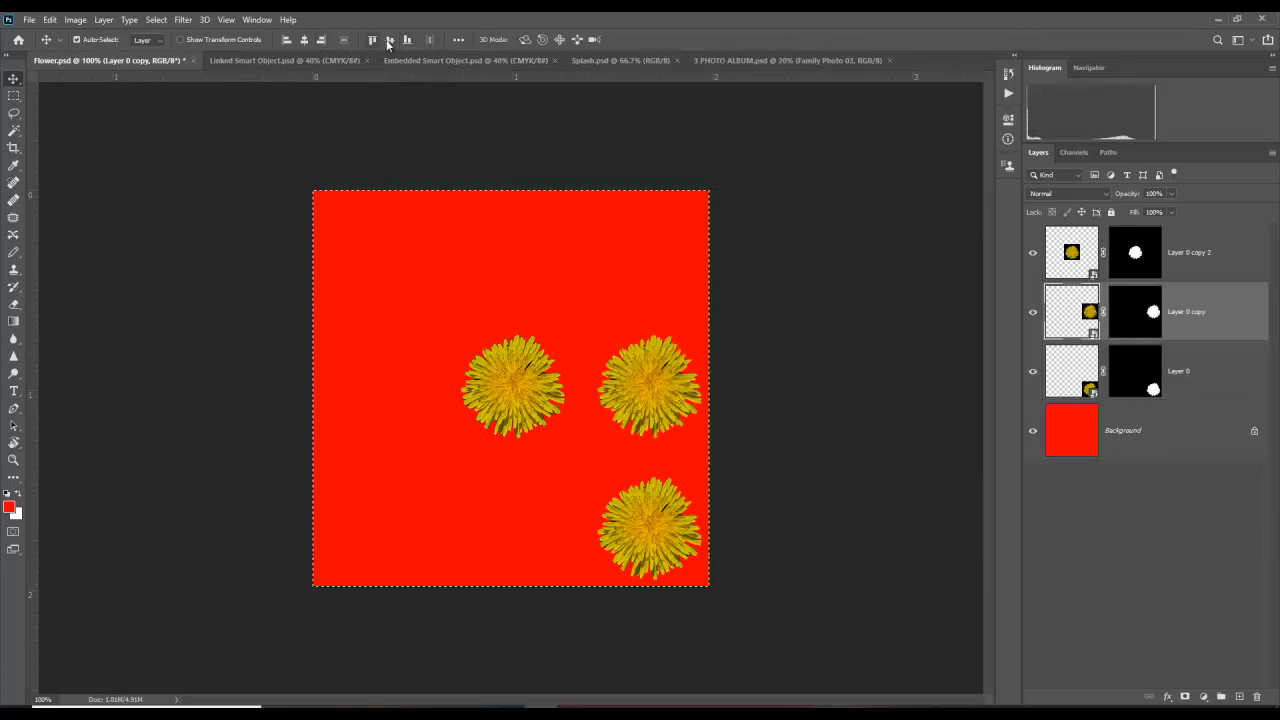
pyautogui.click(389, 40)
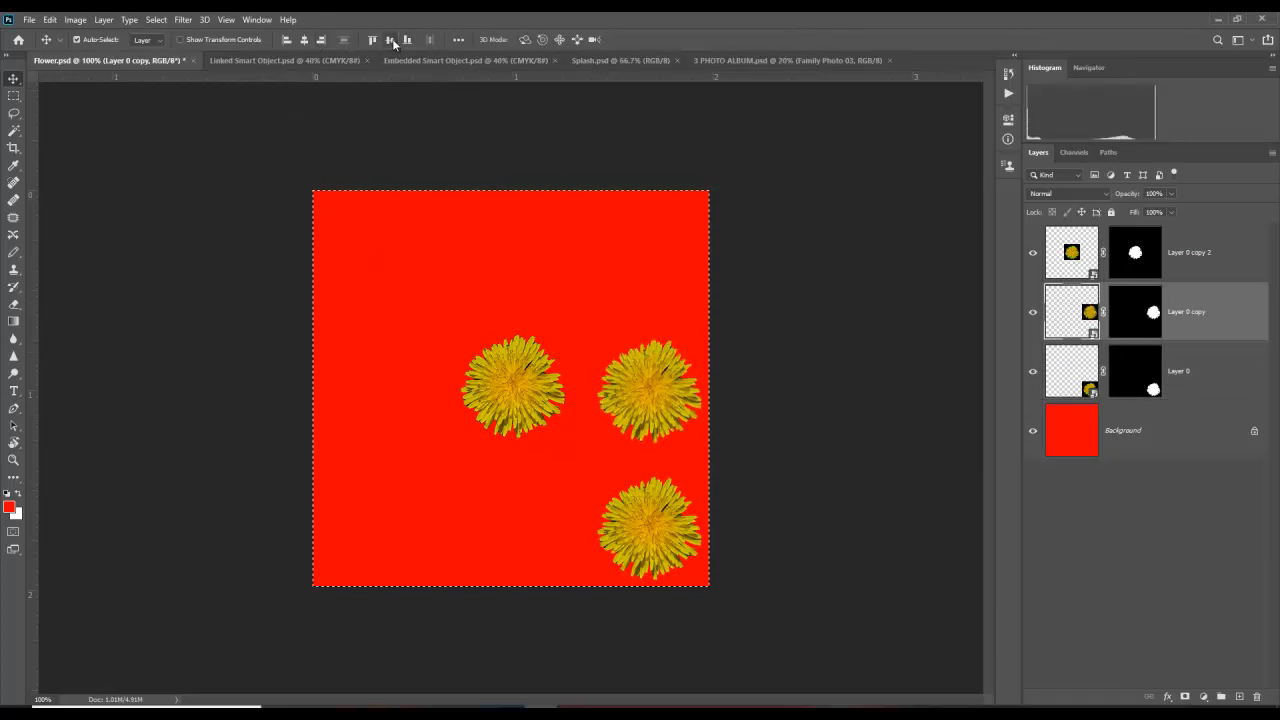
# Step: Align the Layer 0 copy 2 flower to the canvas's right and top edges
pyautogui.click(1190, 242)
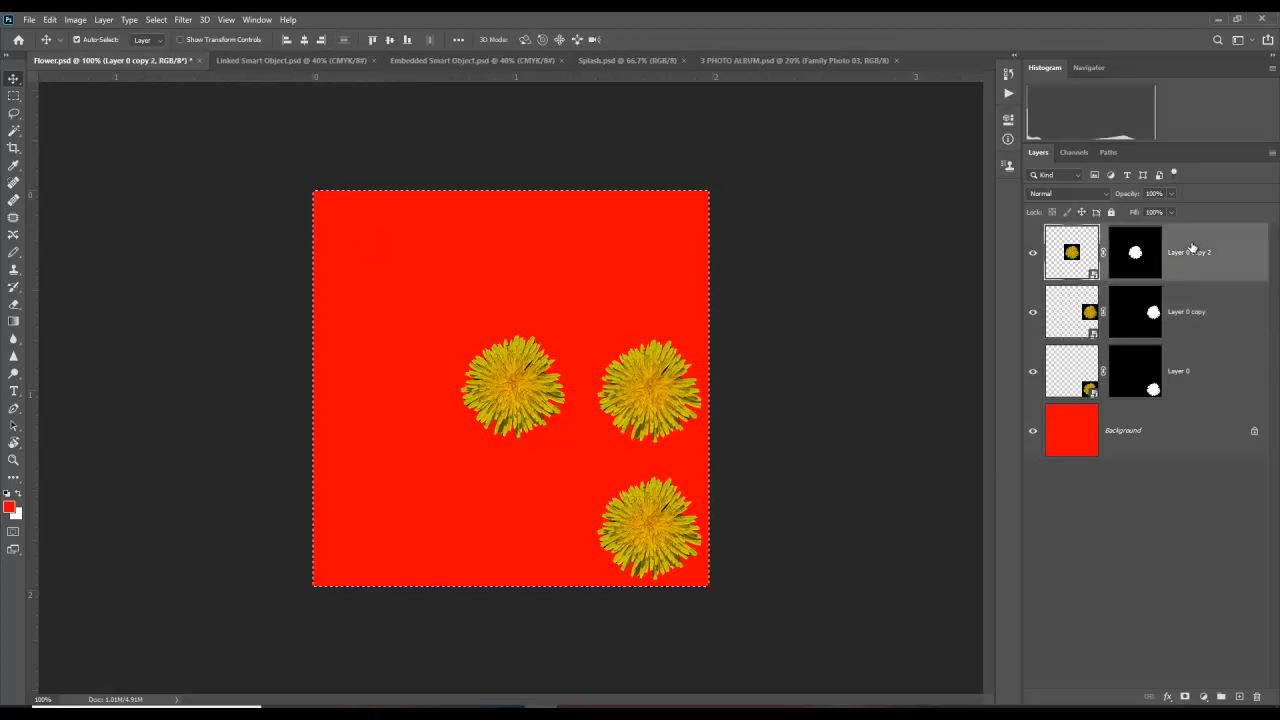
pyautogui.click(322, 42)
pyautogui.click(372, 41)
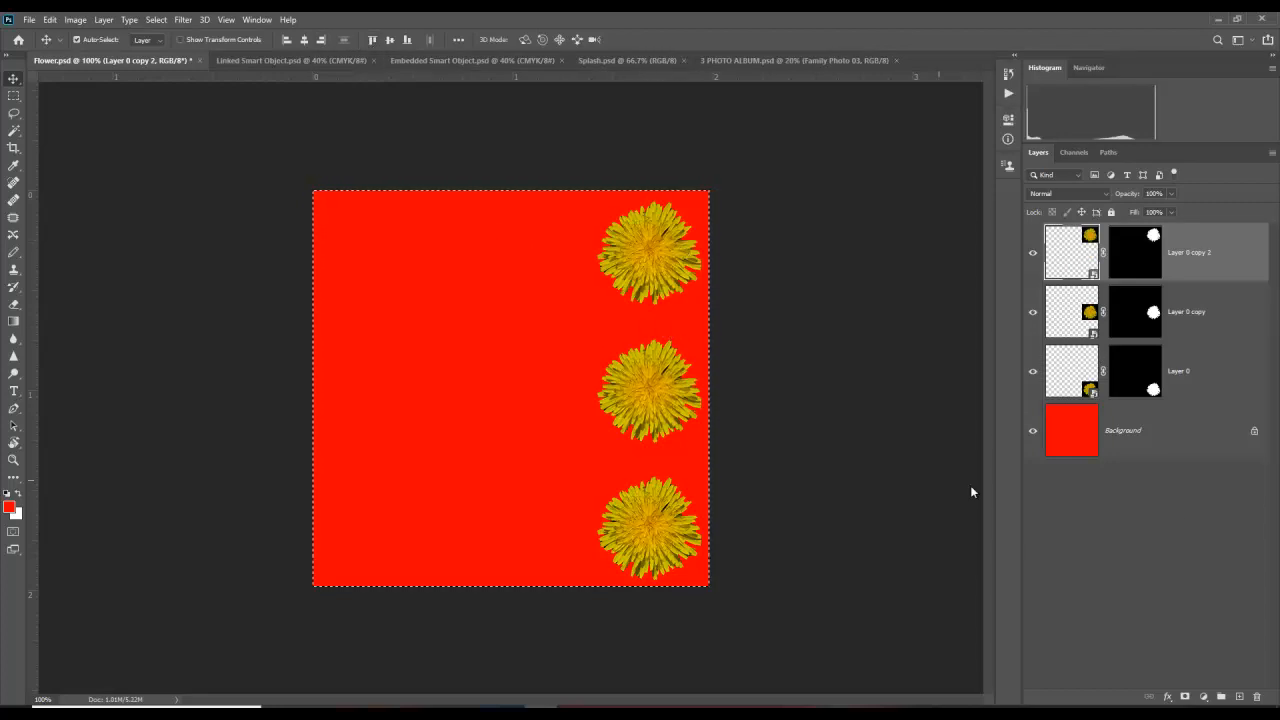
# Step: Open the contents of the Layer 0 flower smart object for editing
pyautogui.click(1192, 379)
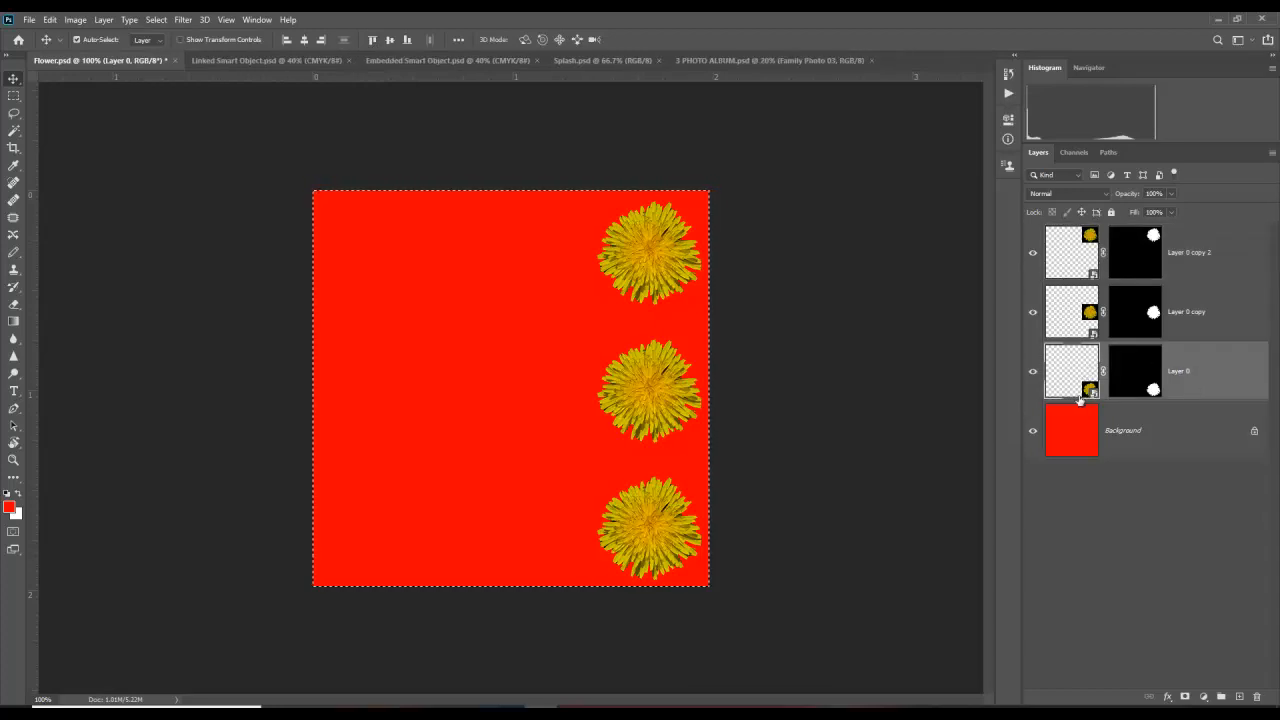
pyautogui.doubleClick(1092, 390)
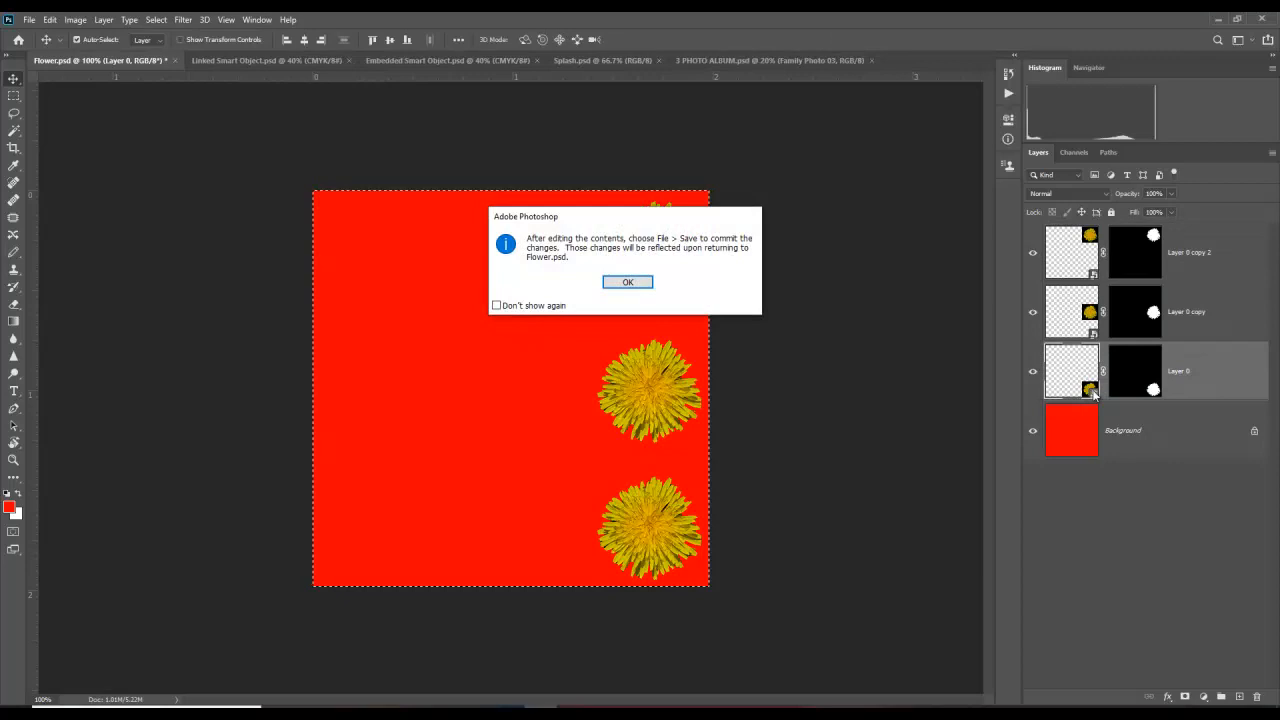
pyautogui.click(627, 283)
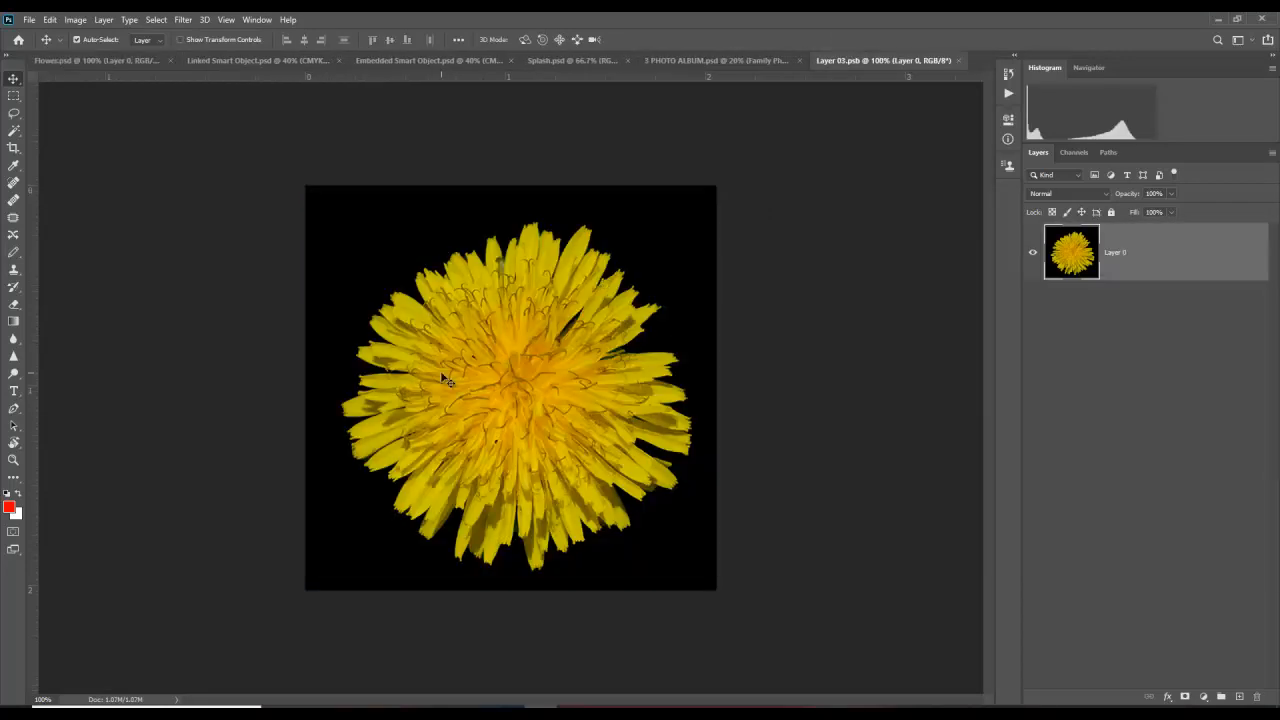
# Step: Recolor the whole flower red with a 175-pixel Color Replacement brush, save the smart object contents, and return to Flower.psd
pyautogui.press('b')
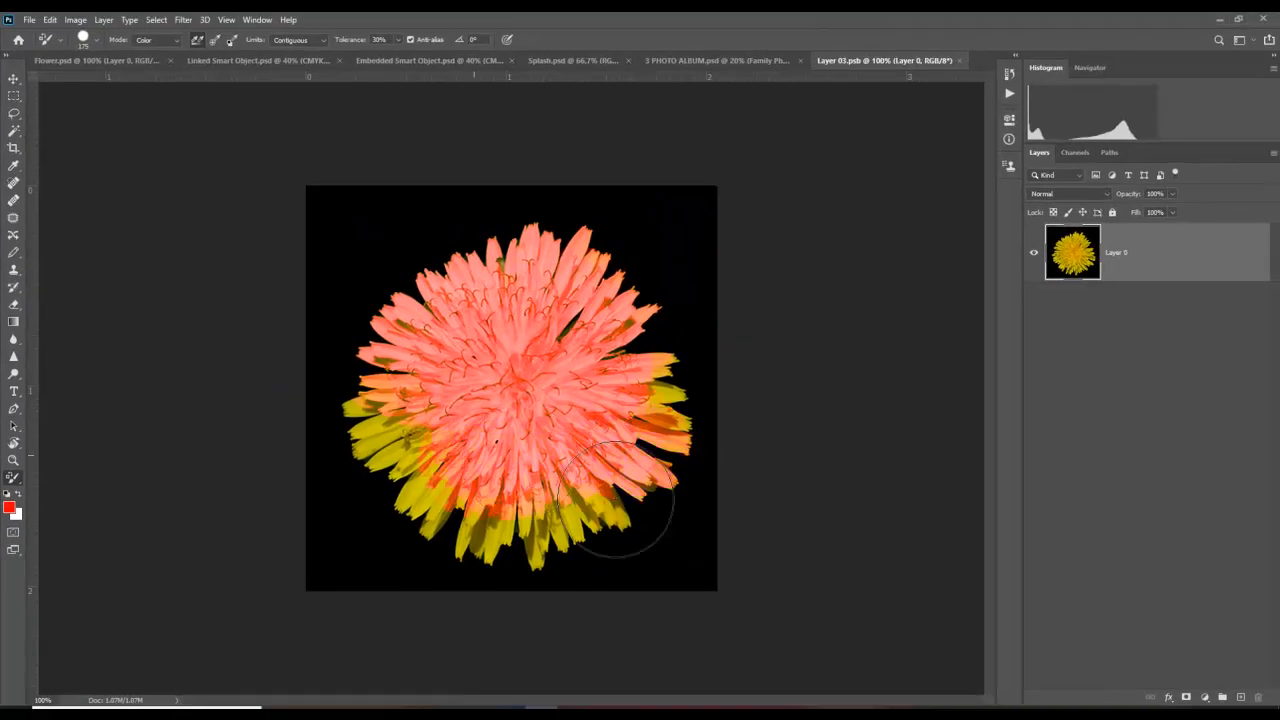
pyautogui.moveTo(629, 514)
pyautogui.mouseDown()
pyautogui.moveTo(603, 469)
pyautogui.moveTo(586, 489)
pyautogui.moveTo(677, 408)
pyautogui.moveTo(643, 478)
pyautogui.moveTo(454, 463)
pyautogui.moveTo(414, 447)
pyautogui.moveTo(379, 386)
pyautogui.moveTo(376, 455)
pyautogui.moveTo(486, 542)
pyautogui.moveTo(461, 550)
pyautogui.moveTo(661, 529)
pyautogui.moveTo(440, 475)
pyautogui.moveTo(543, 507)
pyautogui.moveTo(617, 308)
pyautogui.moveTo(451, 287)
pyautogui.moveTo(492, 288)
pyautogui.moveTo(615, 364)
pyautogui.moveTo(751, 363)
pyautogui.moveTo(597, 308)
pyautogui.moveTo(473, 288)
pyautogui.moveTo(721, 498)
pyautogui.moveTo(490, 494)
pyautogui.moveTo(435, 462)
pyautogui.moveTo(640, 428)
pyautogui.moveTo(548, 395)
pyautogui.mouseUp()
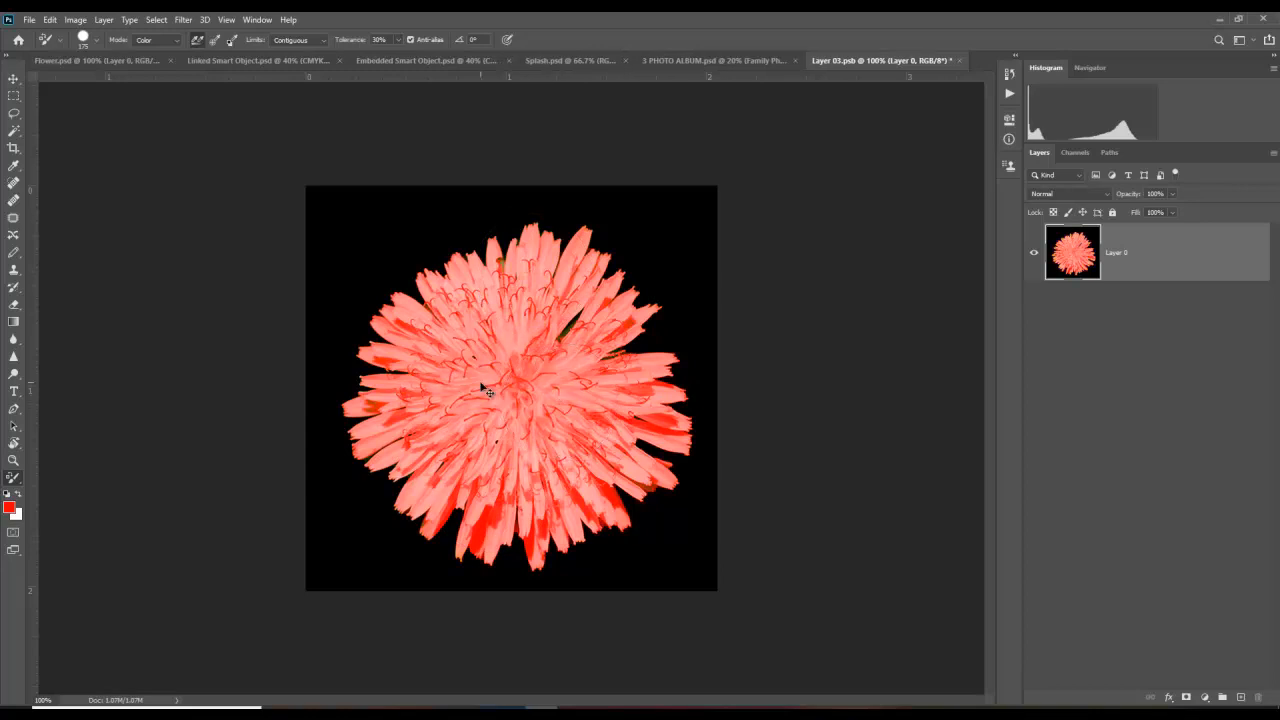
pyautogui.hotkey('ctrl', 's')
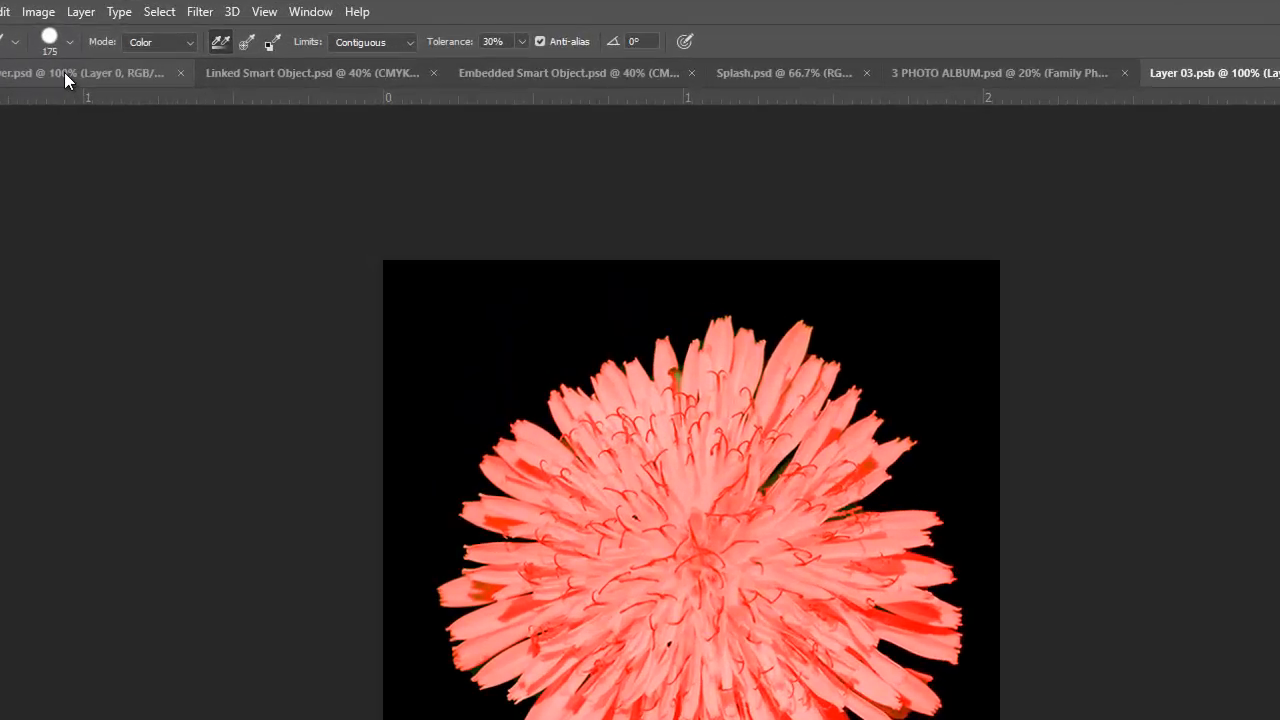
pyautogui.click(64, 72)
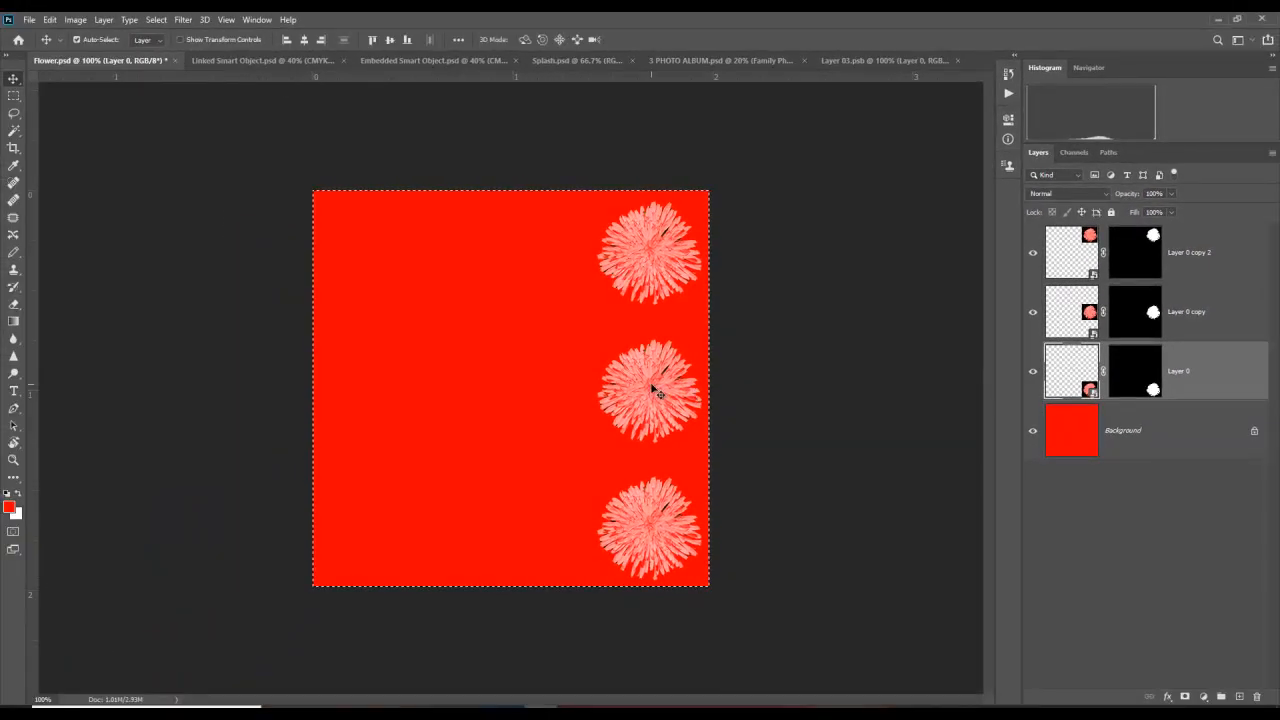
# Step: Try moving a flower toward the canvas center, undo the move, and set the Layer 0 copy layer's opacity to 0%
pyautogui.moveTo(634, 386); pyautogui.dragTo(511, 370)
pyautogui.hotkey('ctrl', 'z')
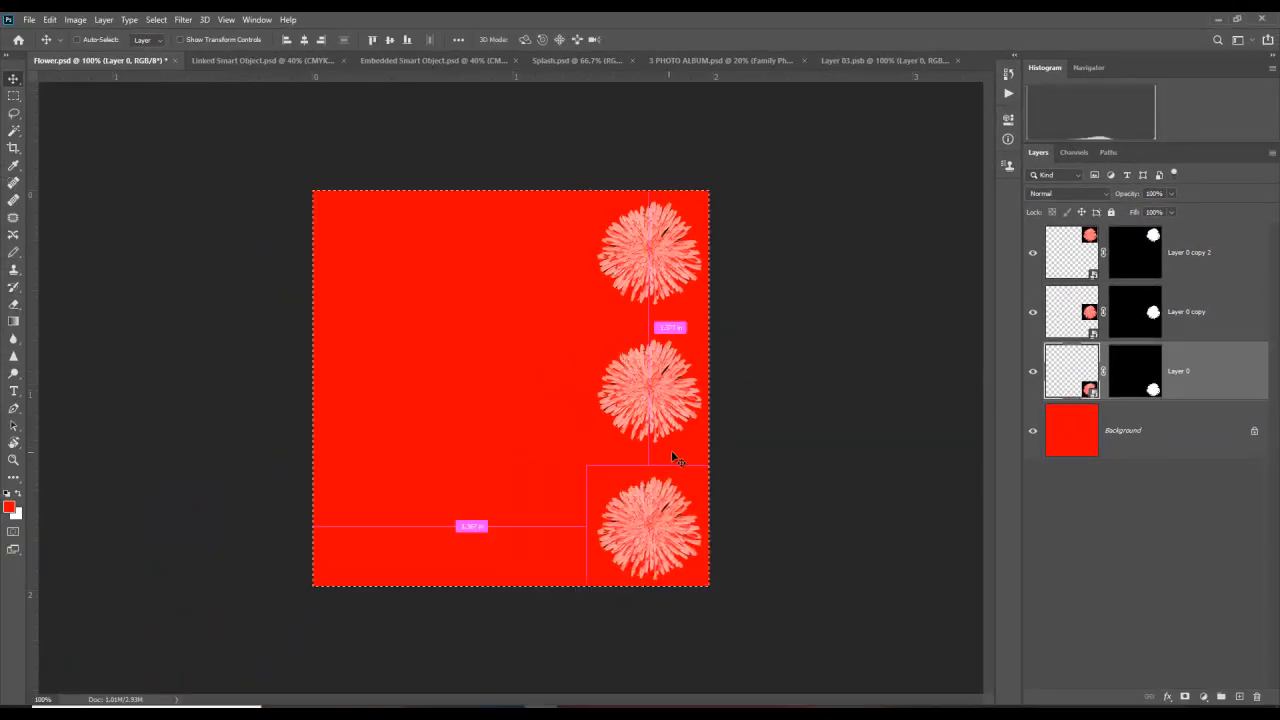
pyautogui.click(1174, 318)
pyautogui.moveTo(1128, 193); pyautogui.dragTo(1060, 197)
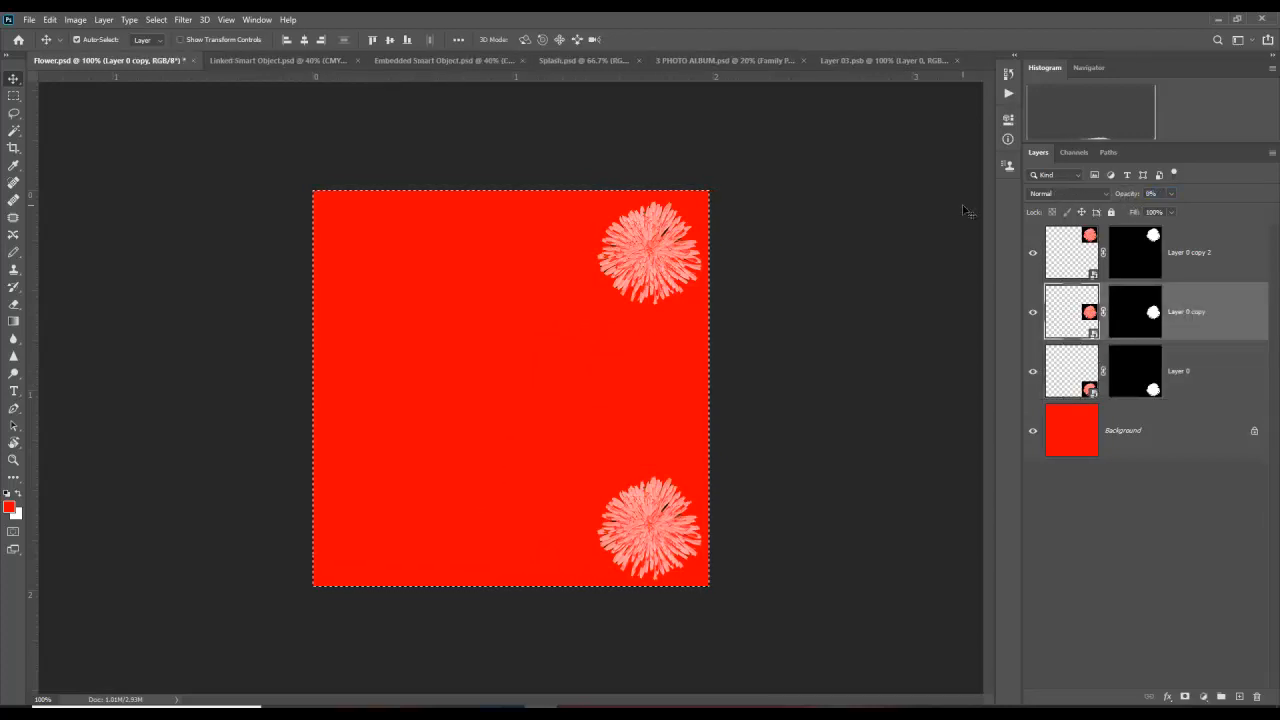
pyautogui.click(1240, 254)
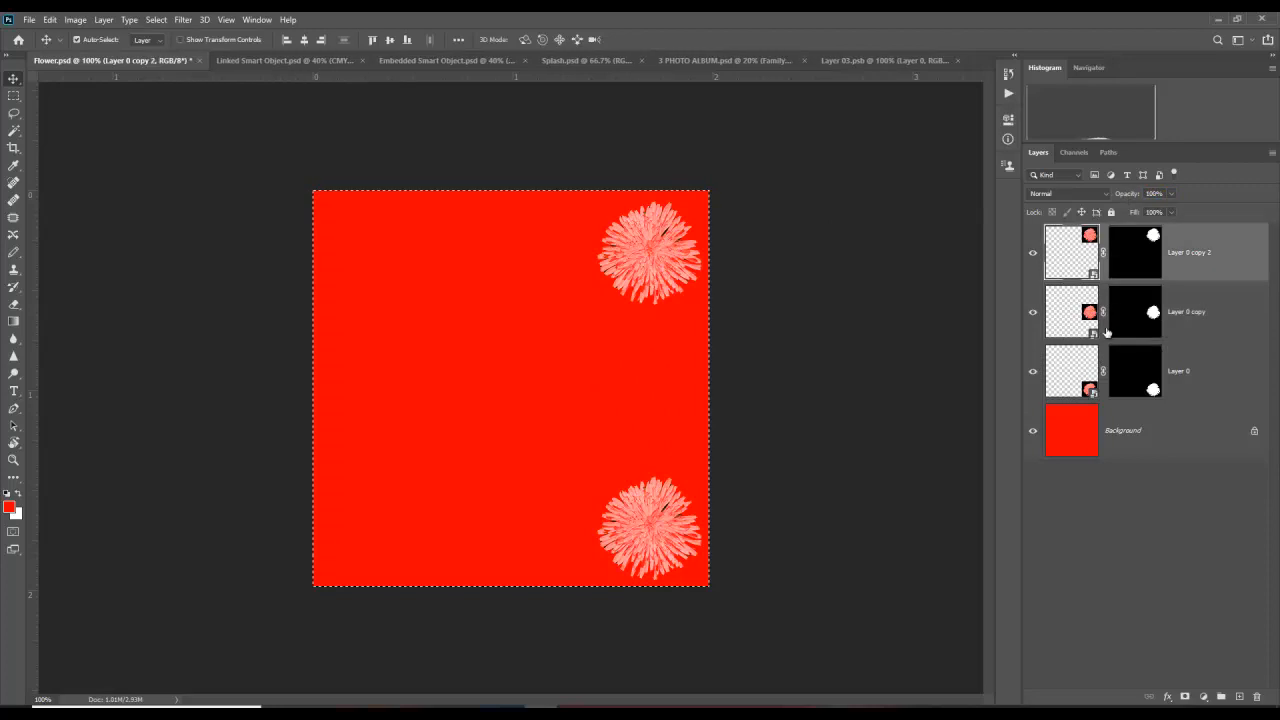
pyautogui.click(30, 20)
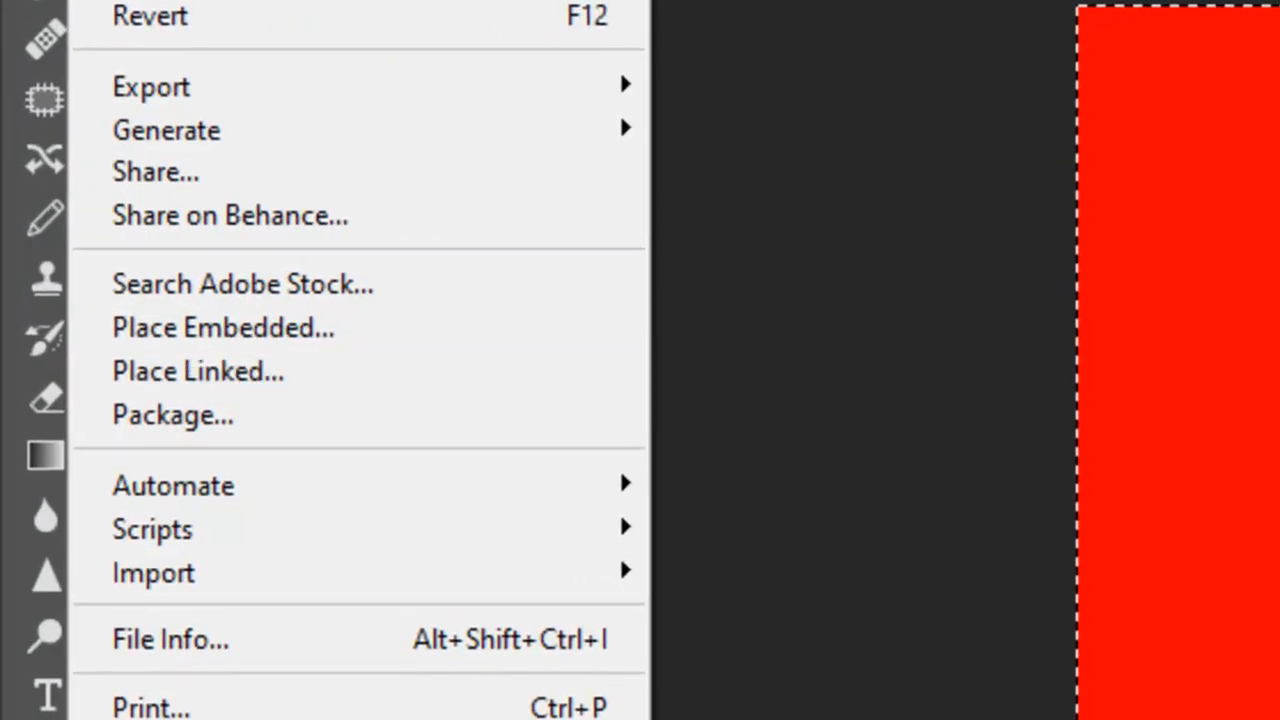
pyautogui.press('Escape')
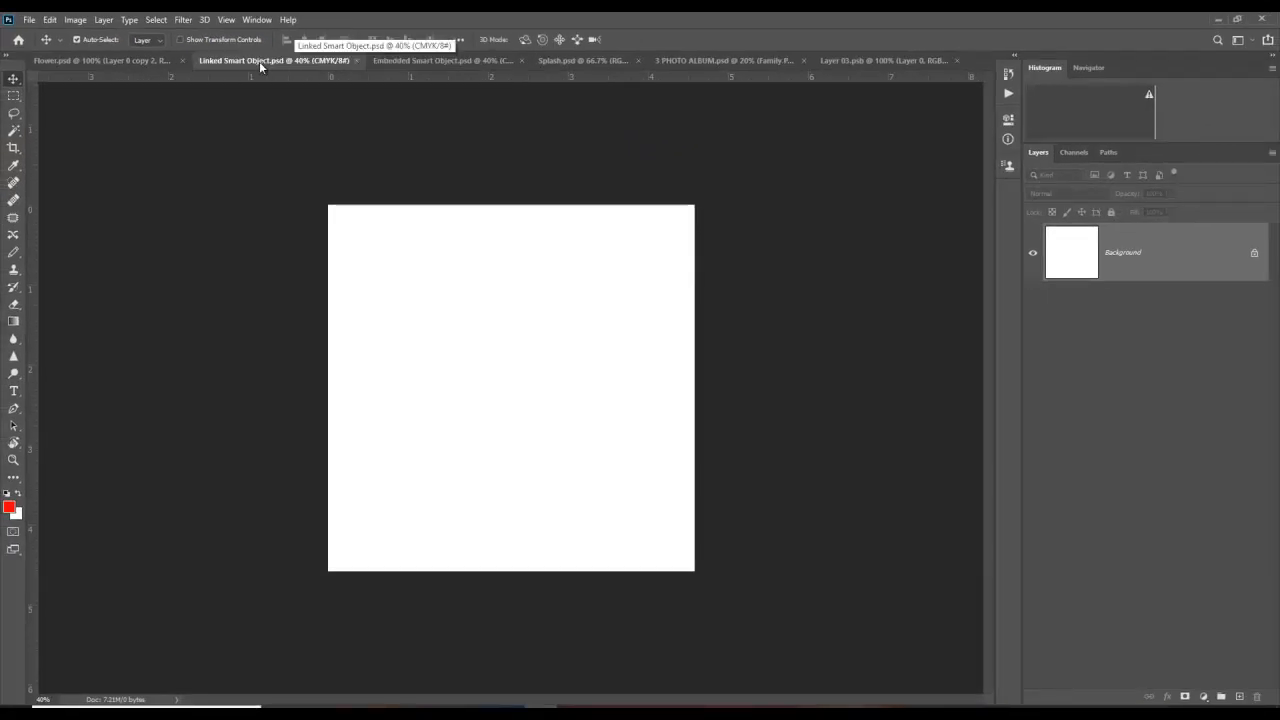
# Step: Place Splash.psd from the LINKED Vs EMBEDDED folder into Embedded Smart Object.psd as an embedded smart object
pyautogui.click(420, 62)
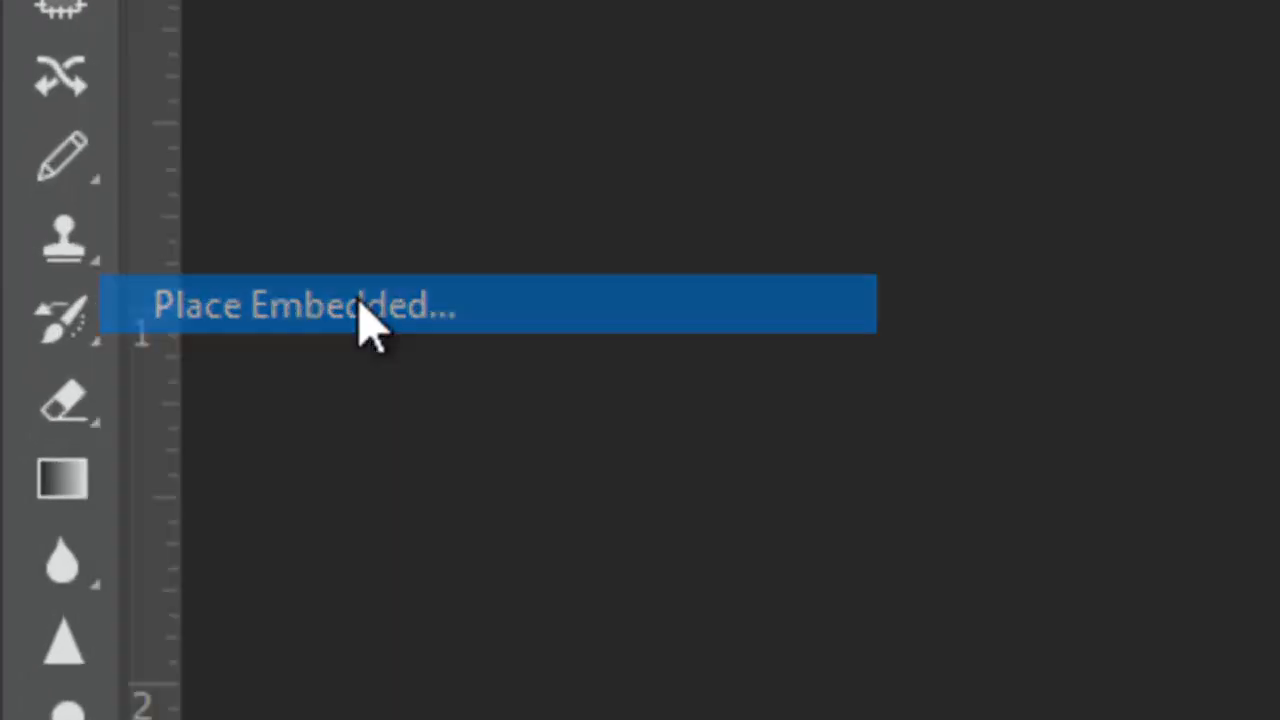
pyautogui.click(360, 305)
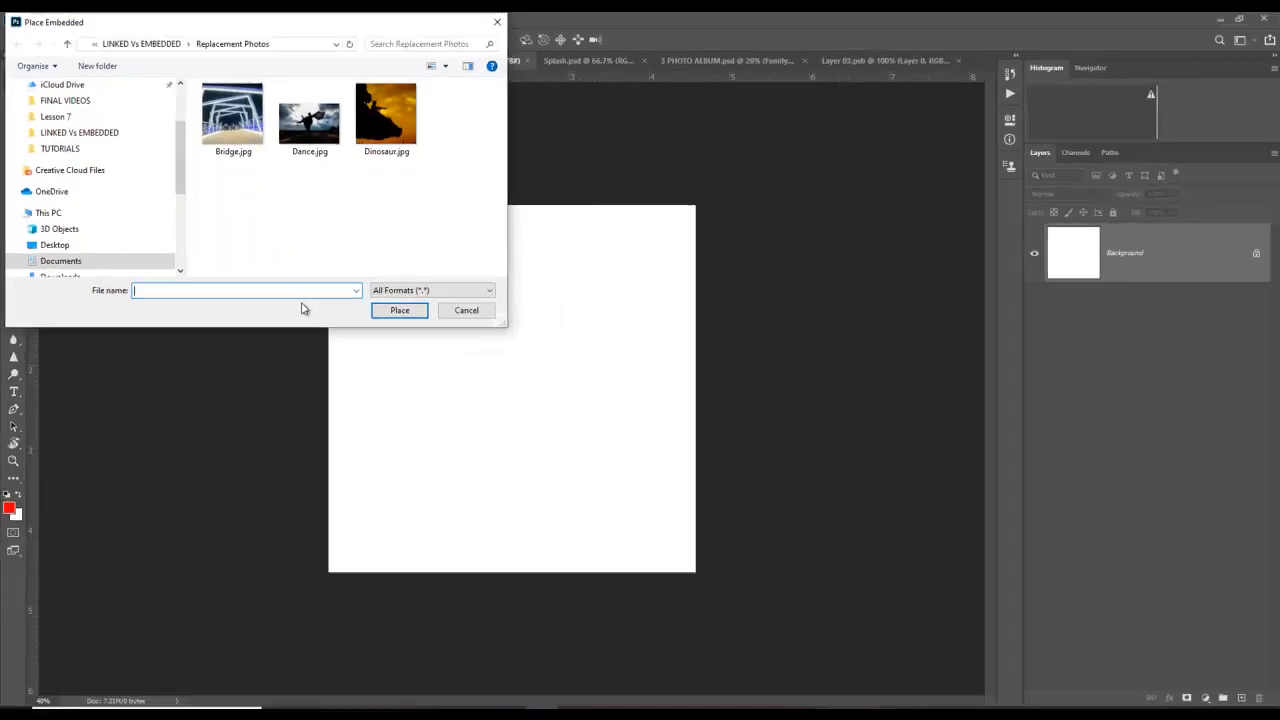
pyautogui.click(160, 44)
pyautogui.scroll(-2, 326, 124)
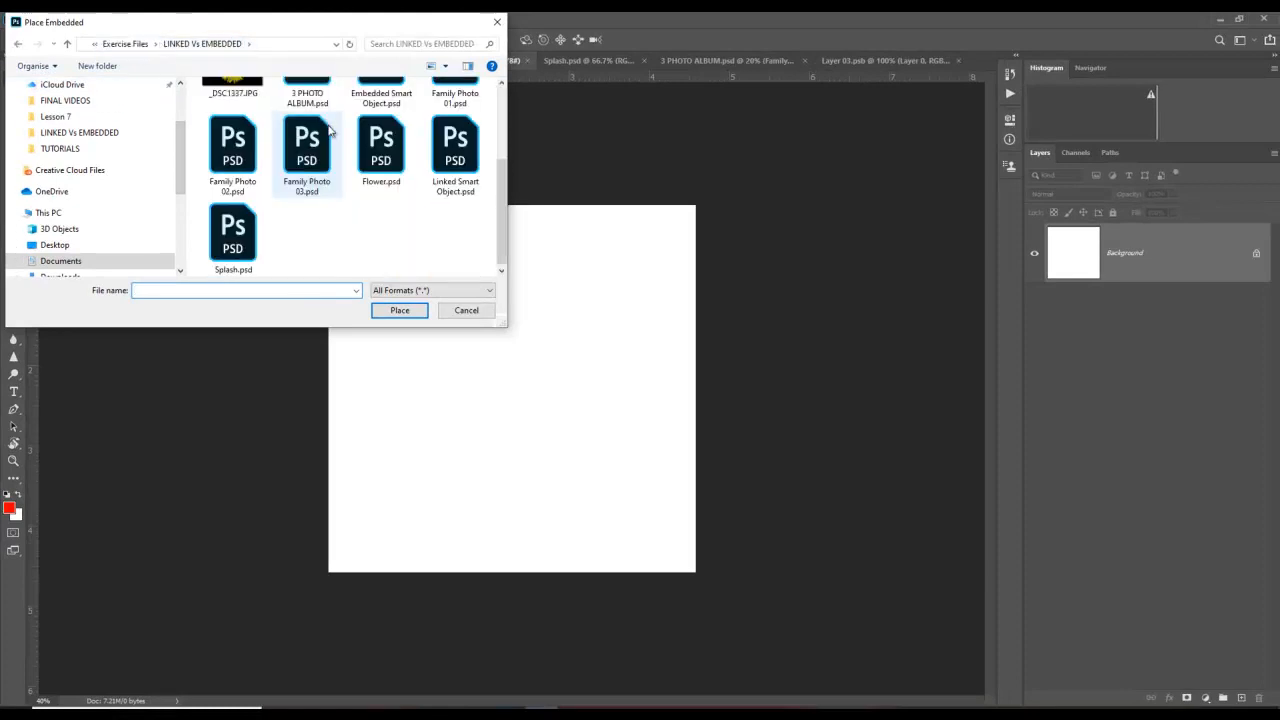
pyautogui.click(240, 230)
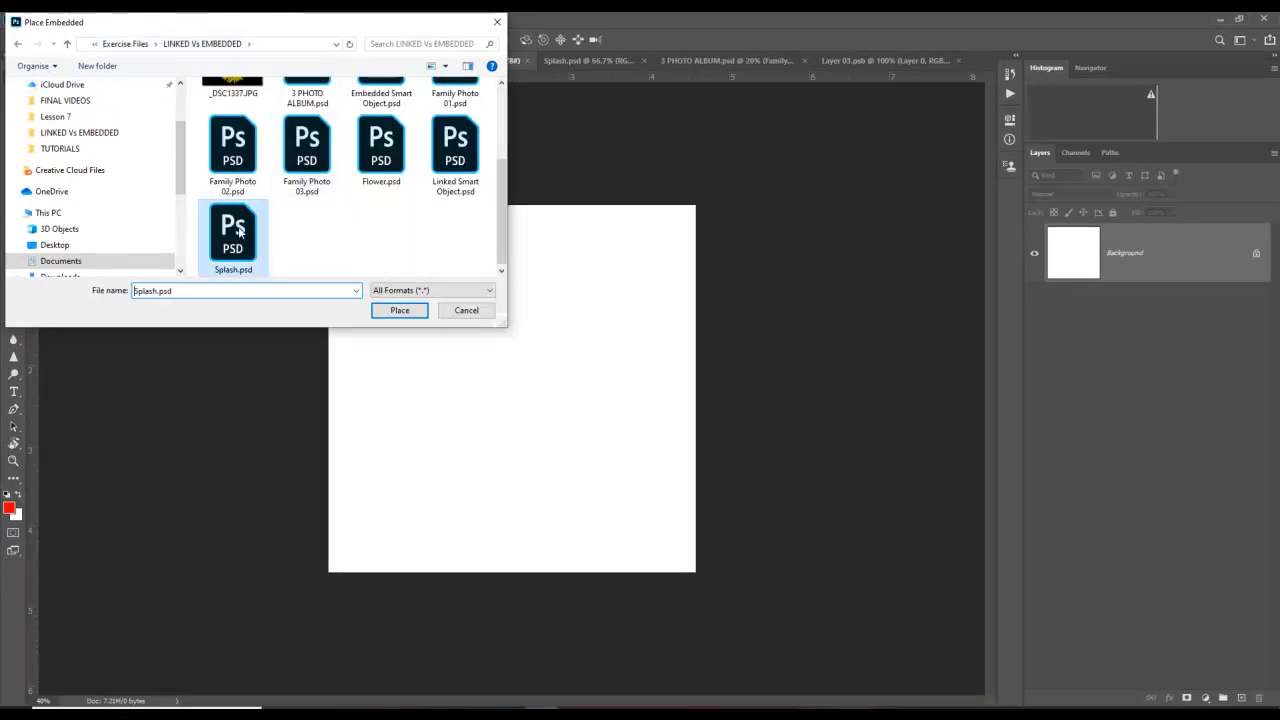
pyautogui.click(405, 311)
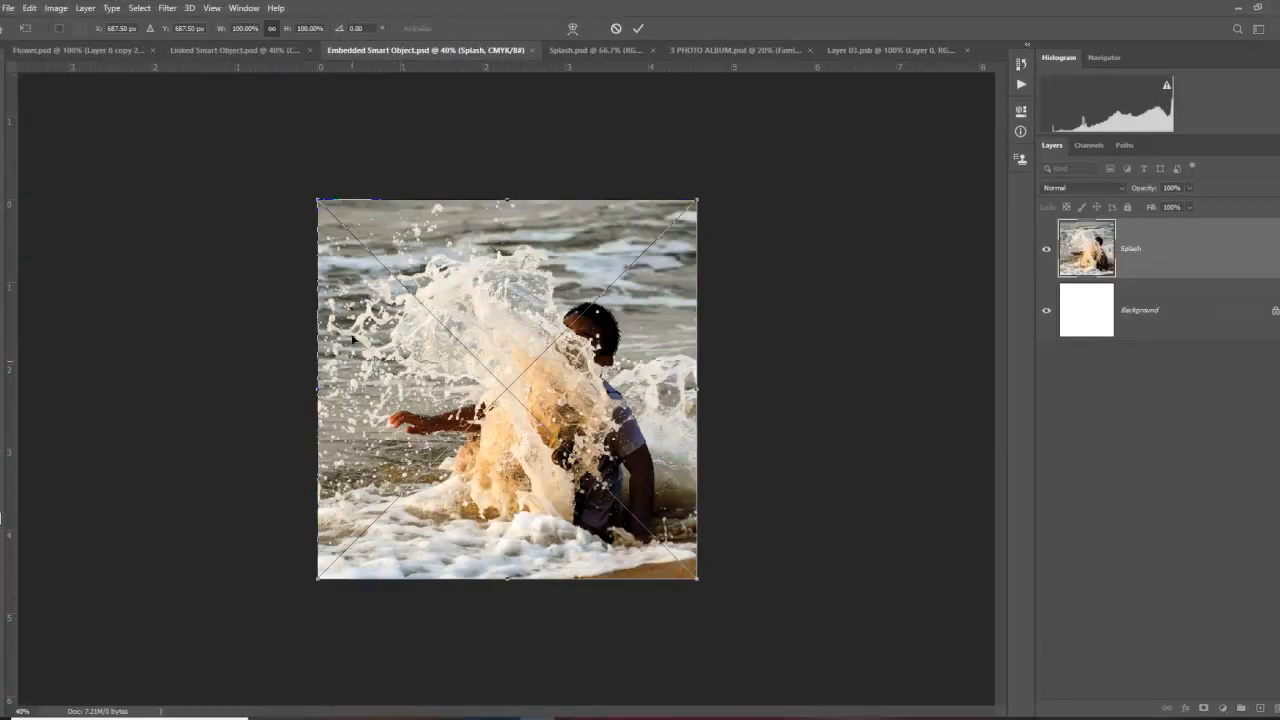
pyautogui.click(638, 28)
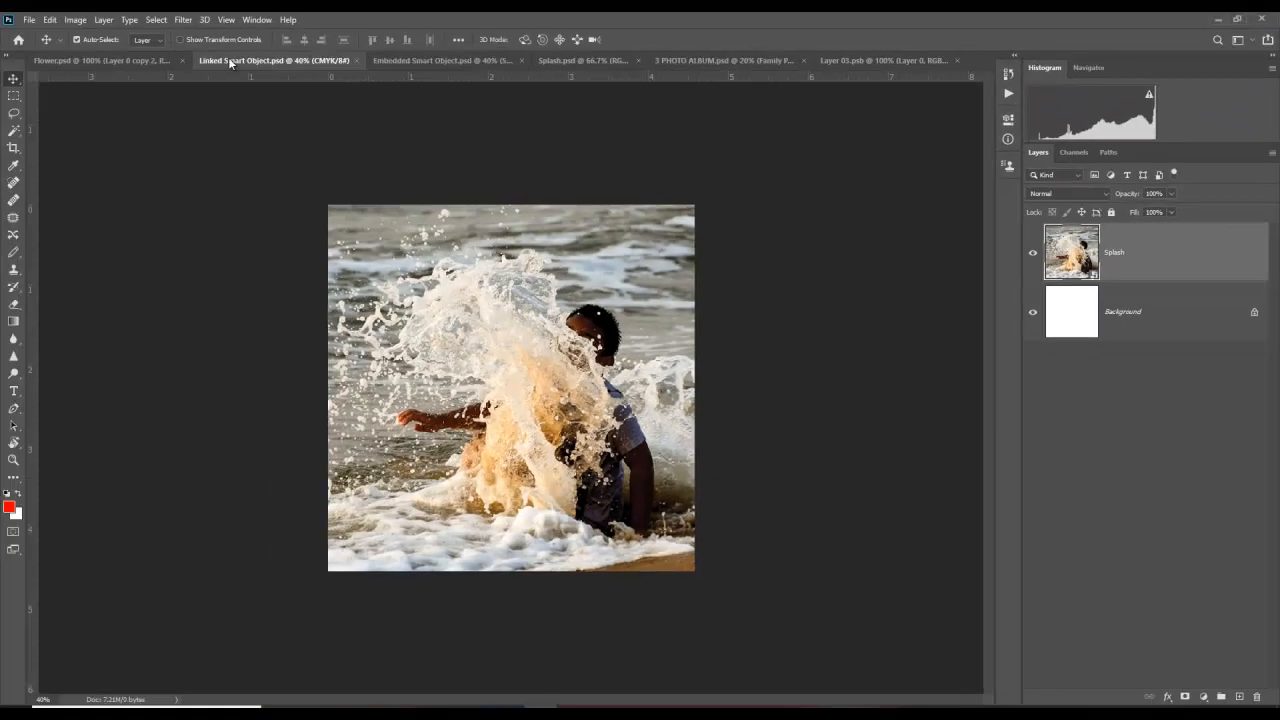
# Step: Place Splash.psd into Linked Smart Object.psd as a linked smart object at its original size
pyautogui.click(231, 63)
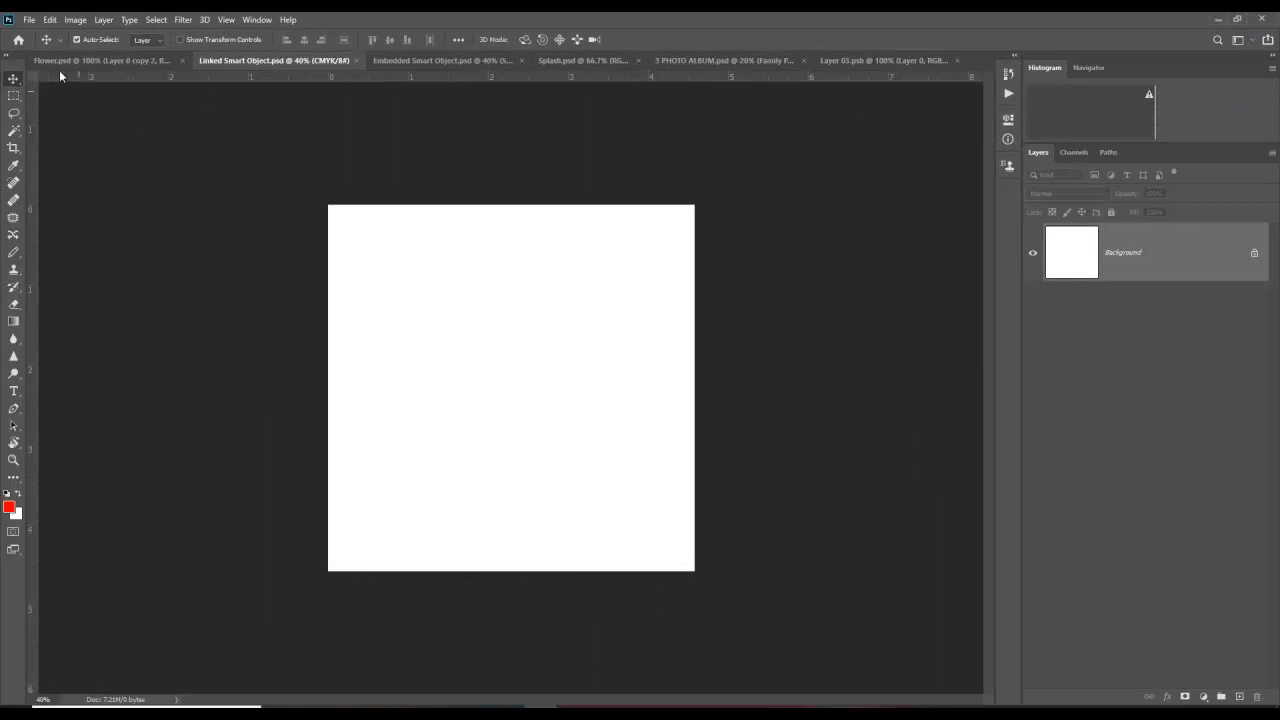
pyautogui.click(30, 21)
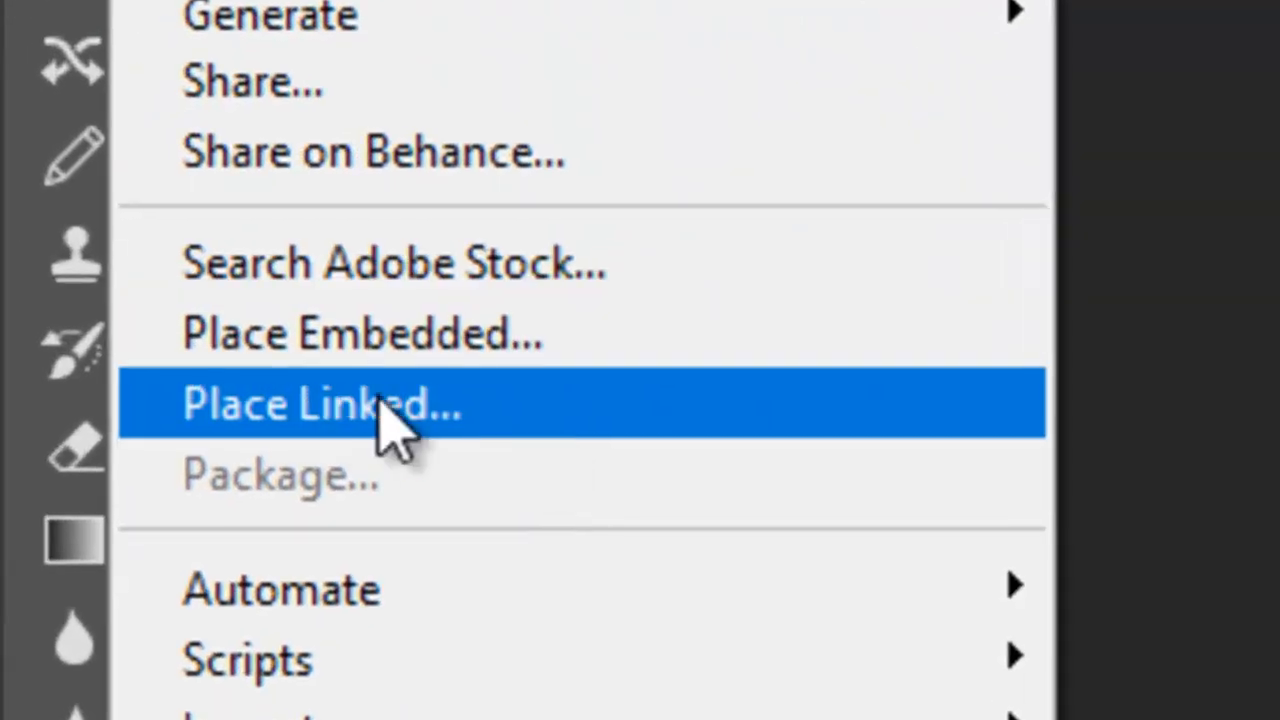
pyautogui.click(380, 402)
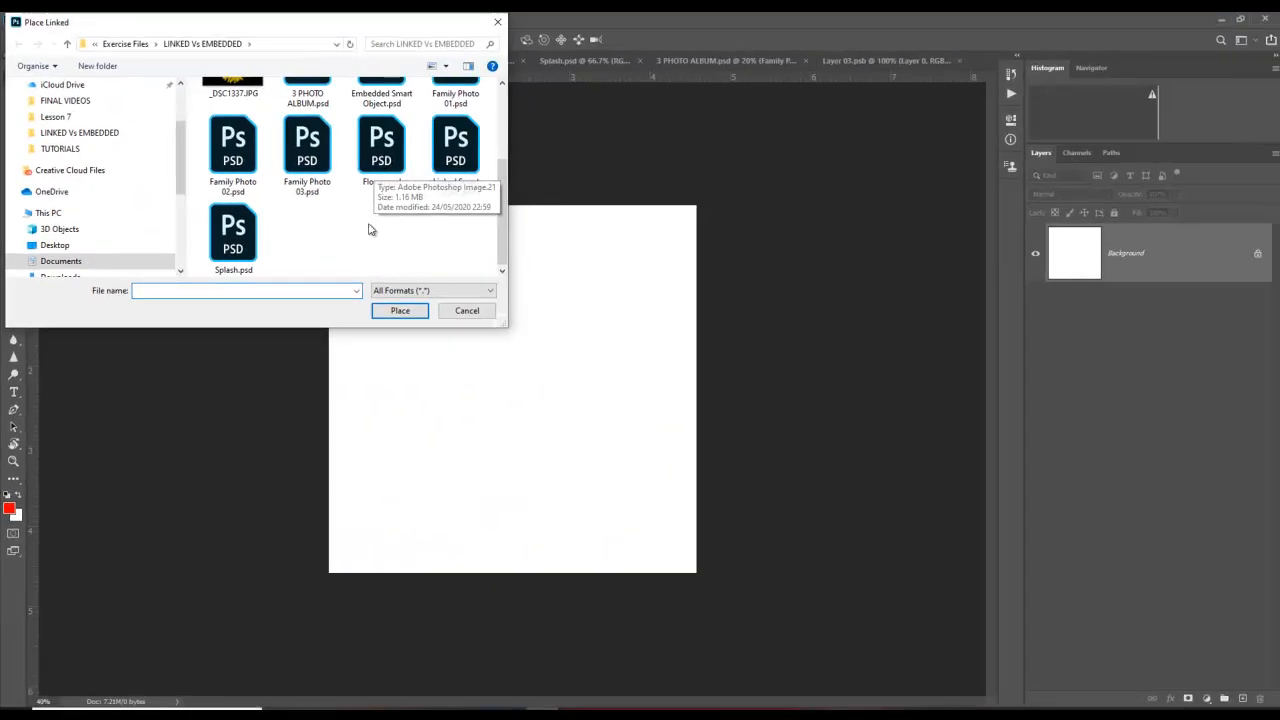
pyautogui.click(233, 236)
pyautogui.click(400, 311)
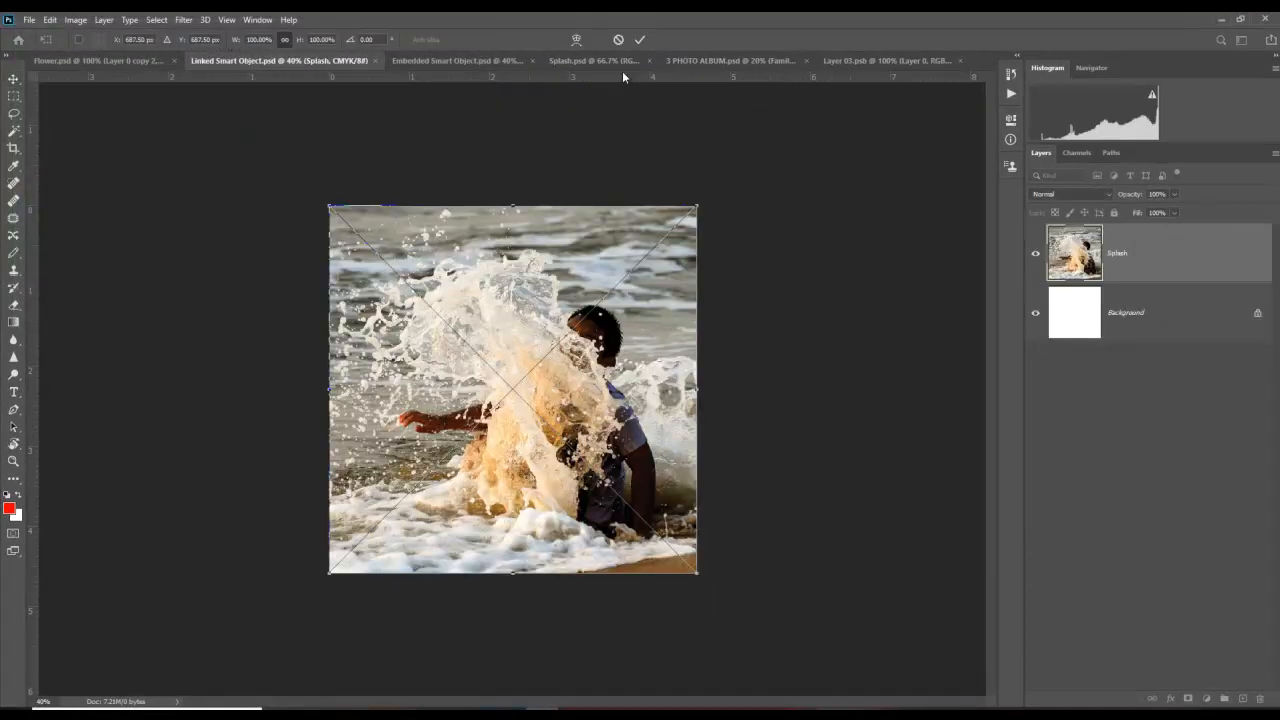
pyautogui.click(640, 39)
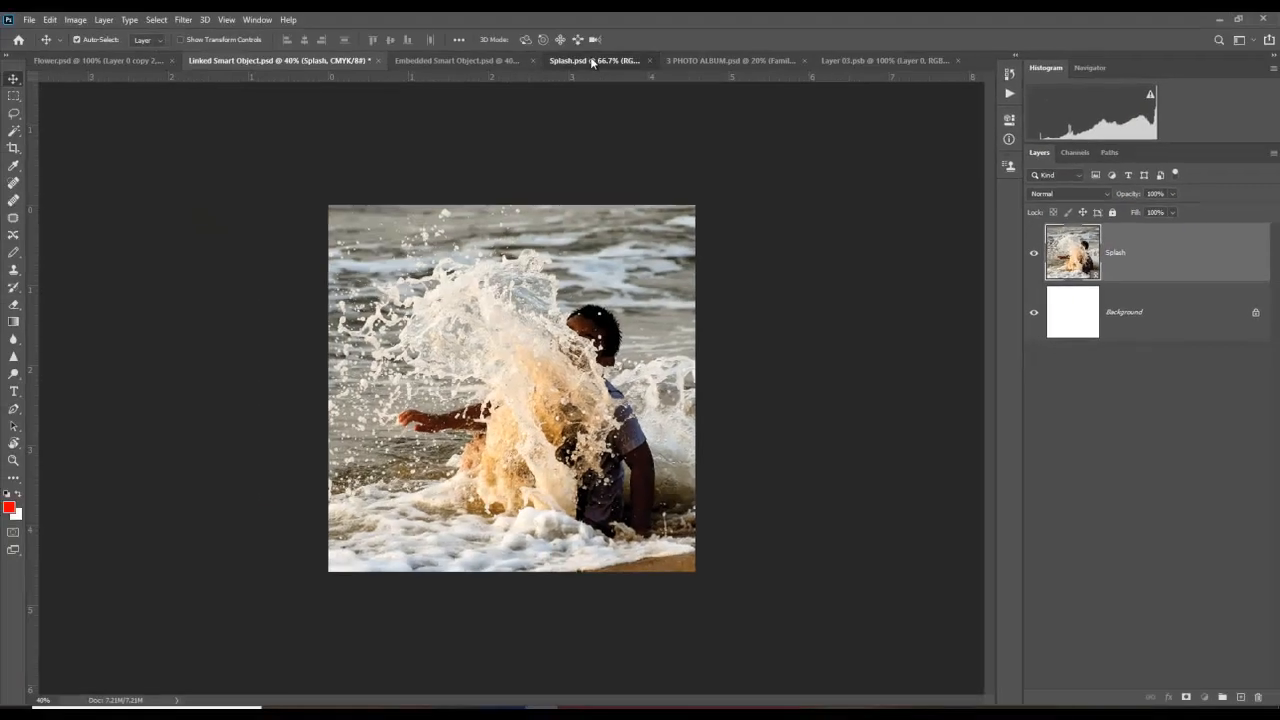
# Step: Add a Black & White adjustment layer above the Background photo in Splash.psd
pyautogui.click(593, 61)
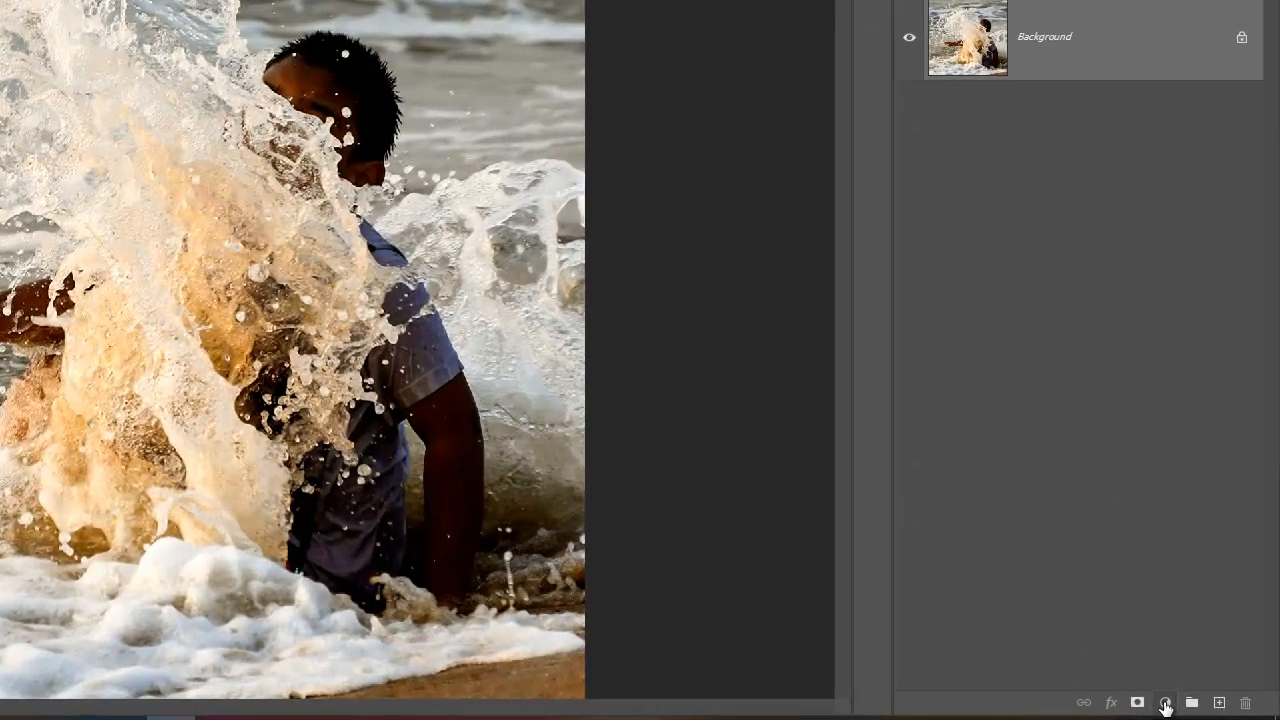
pyautogui.click(1167, 706)
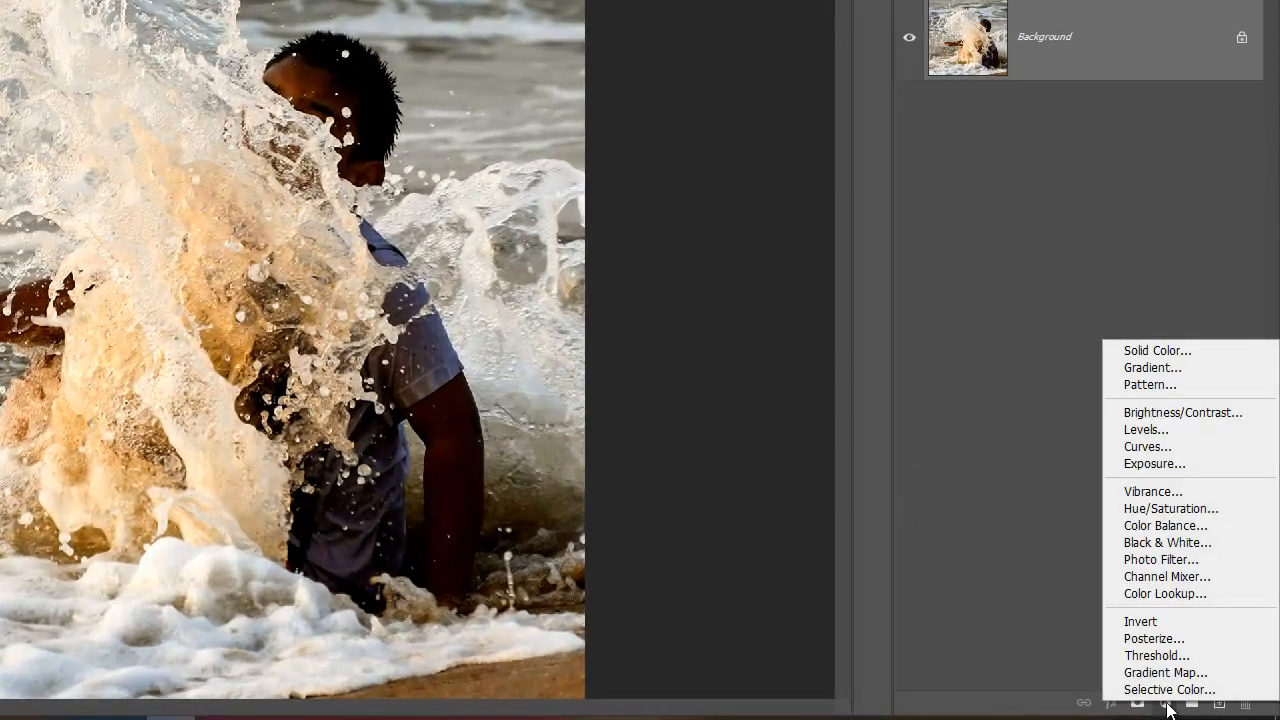
pyautogui.click(1214, 541)
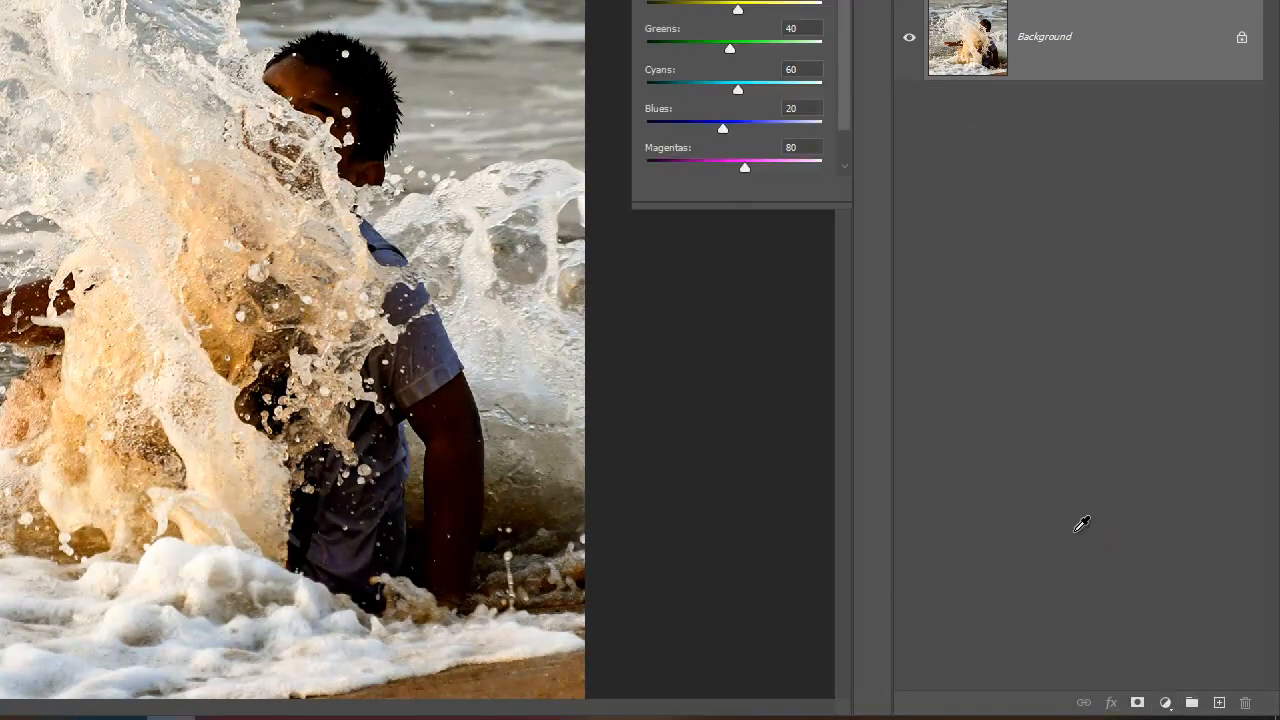
pyautogui.click(1109, 271)
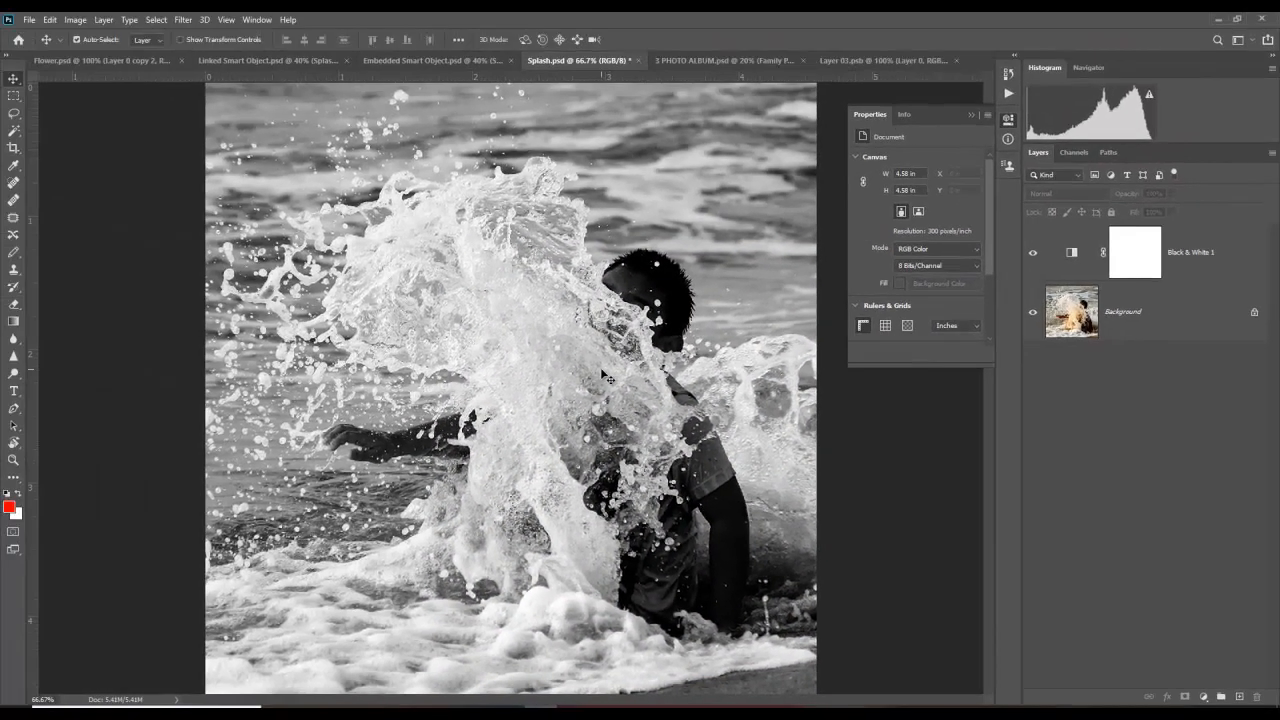
# Step: Add the text "SPLASH!!" across the photo in red 78 pt Cooper Black
pyautogui.press('t')
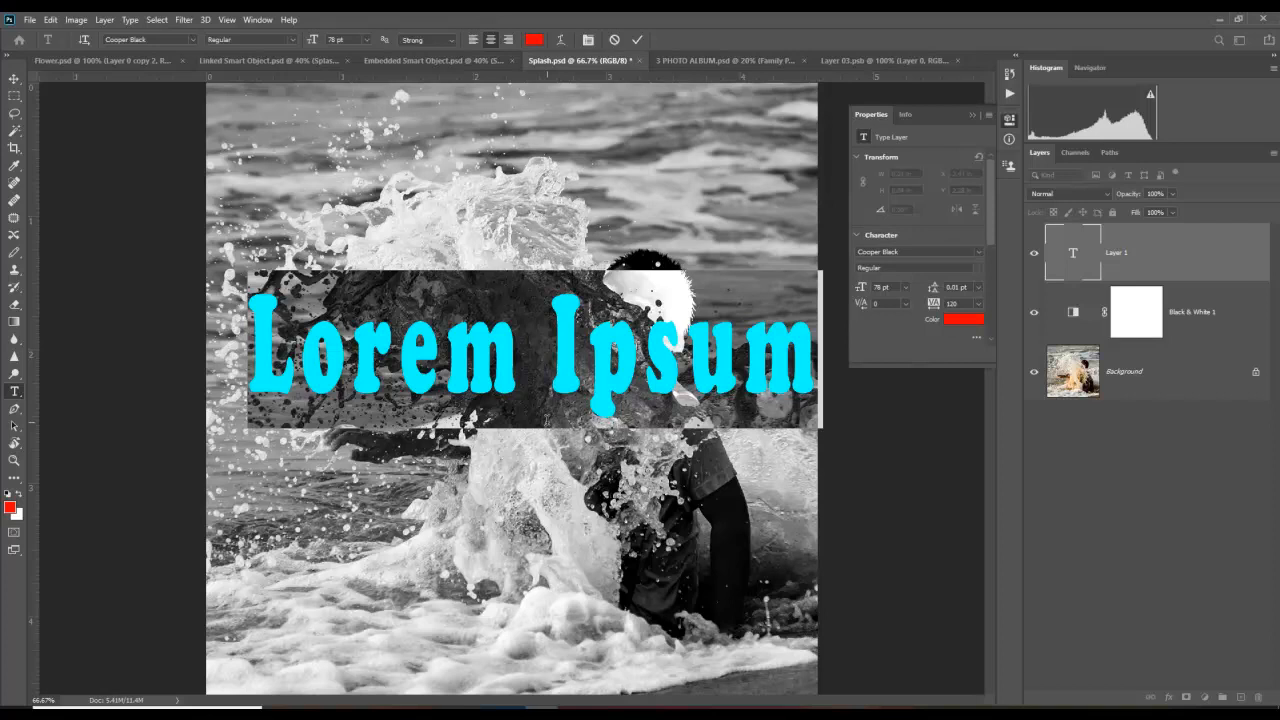
pyautogui.write('SPLASH!!')
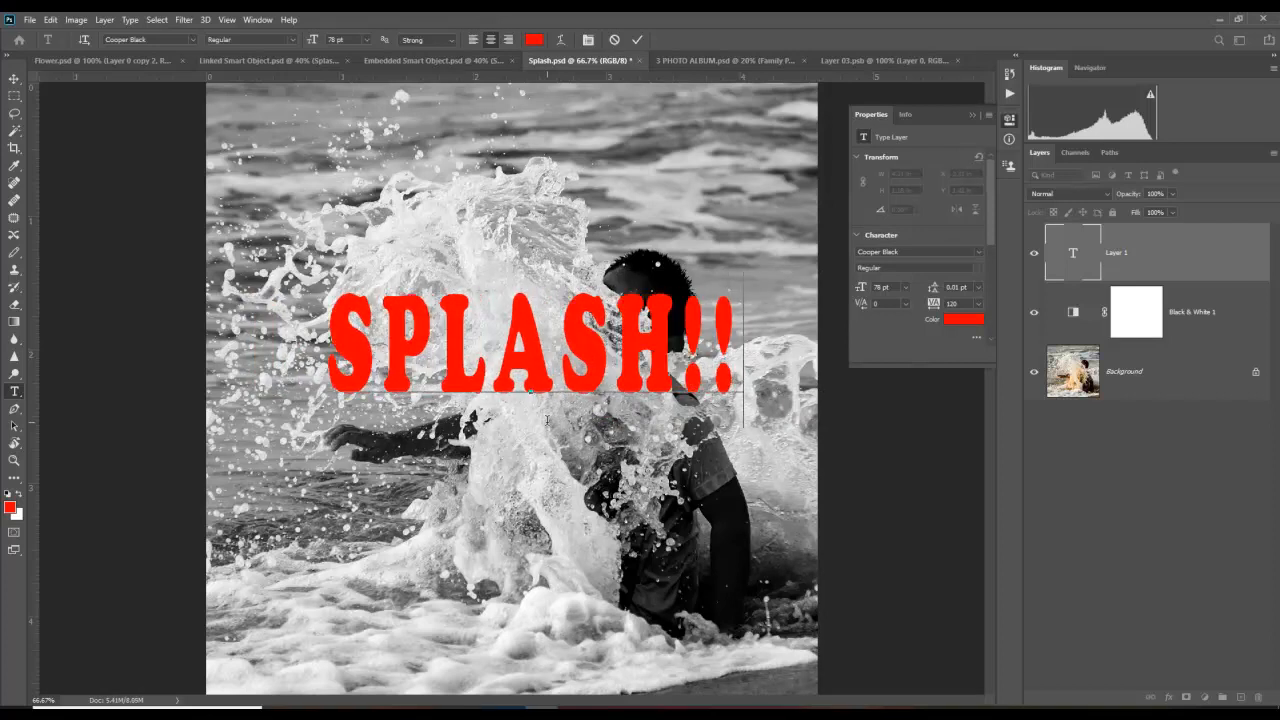
pyautogui.hotkey('ctrl', 'Return')
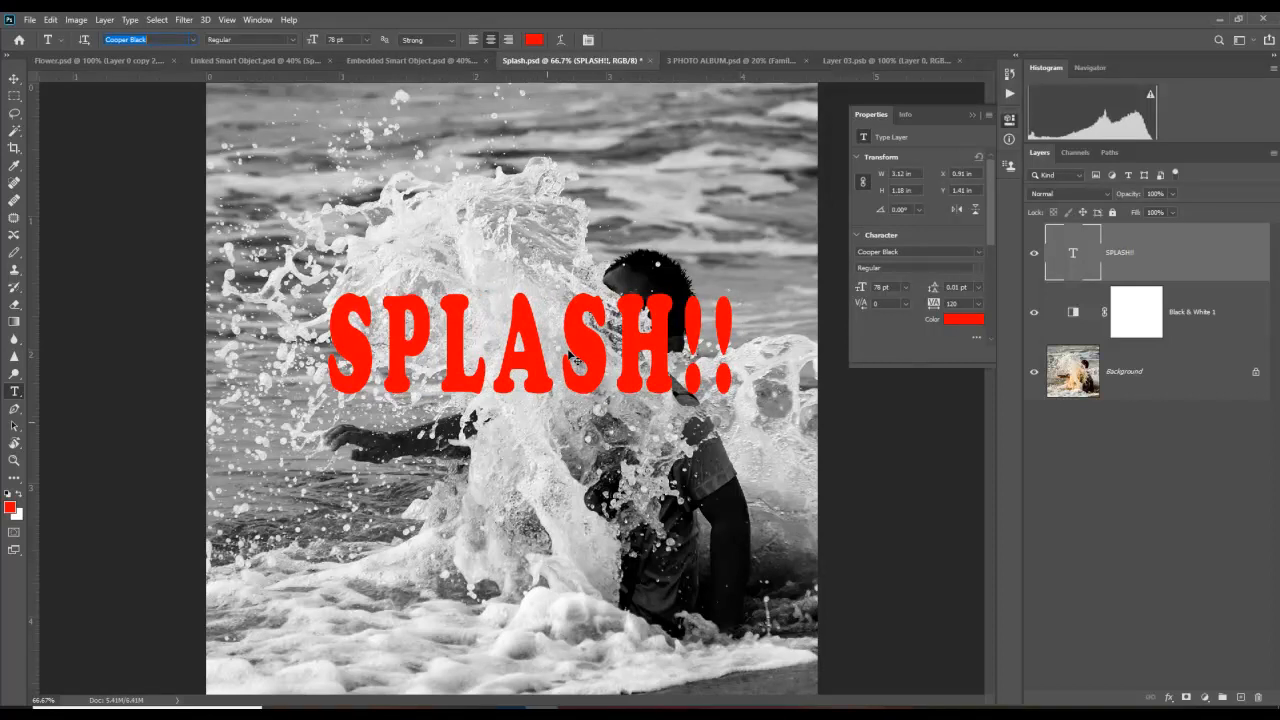
# Step: Move the SPLASH!! text down over the foam in the lower part of the photo and save Splash.psd
pyautogui.moveTo(538, 338); pyautogui.dragTo(528, 544)
pyautogui.hotkey('ctrl', 's')
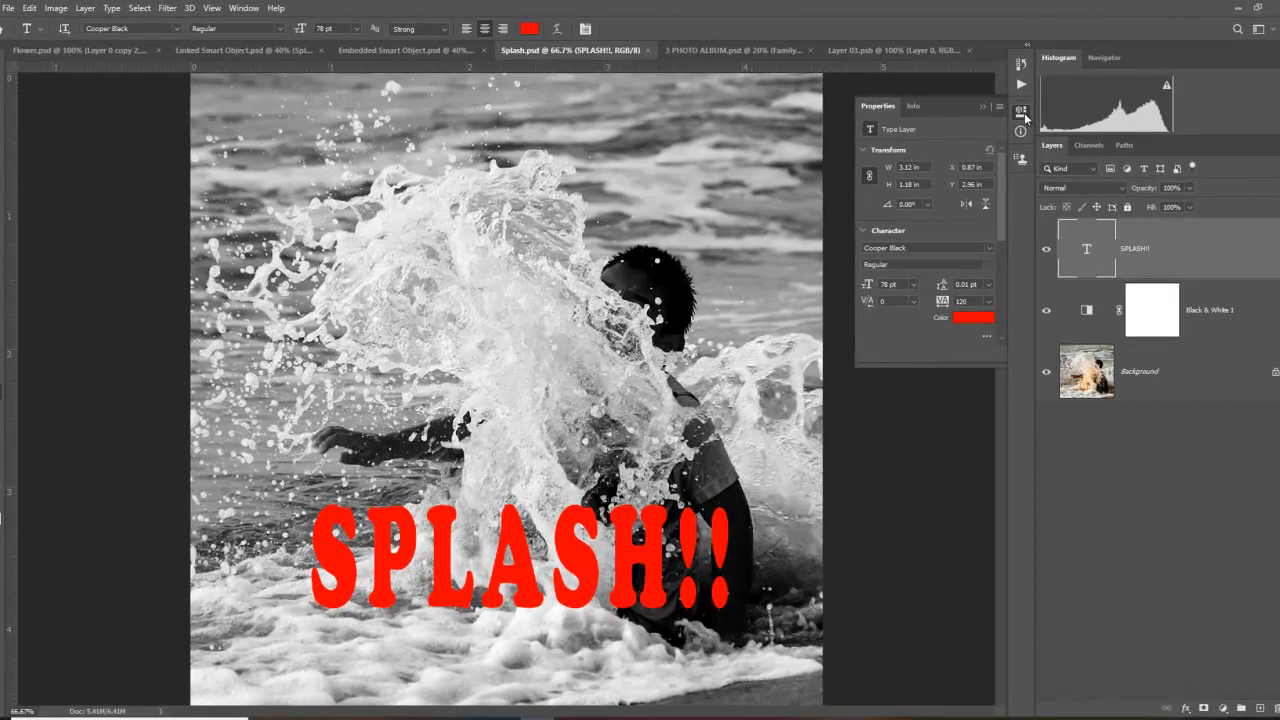
pyautogui.click(984, 107)
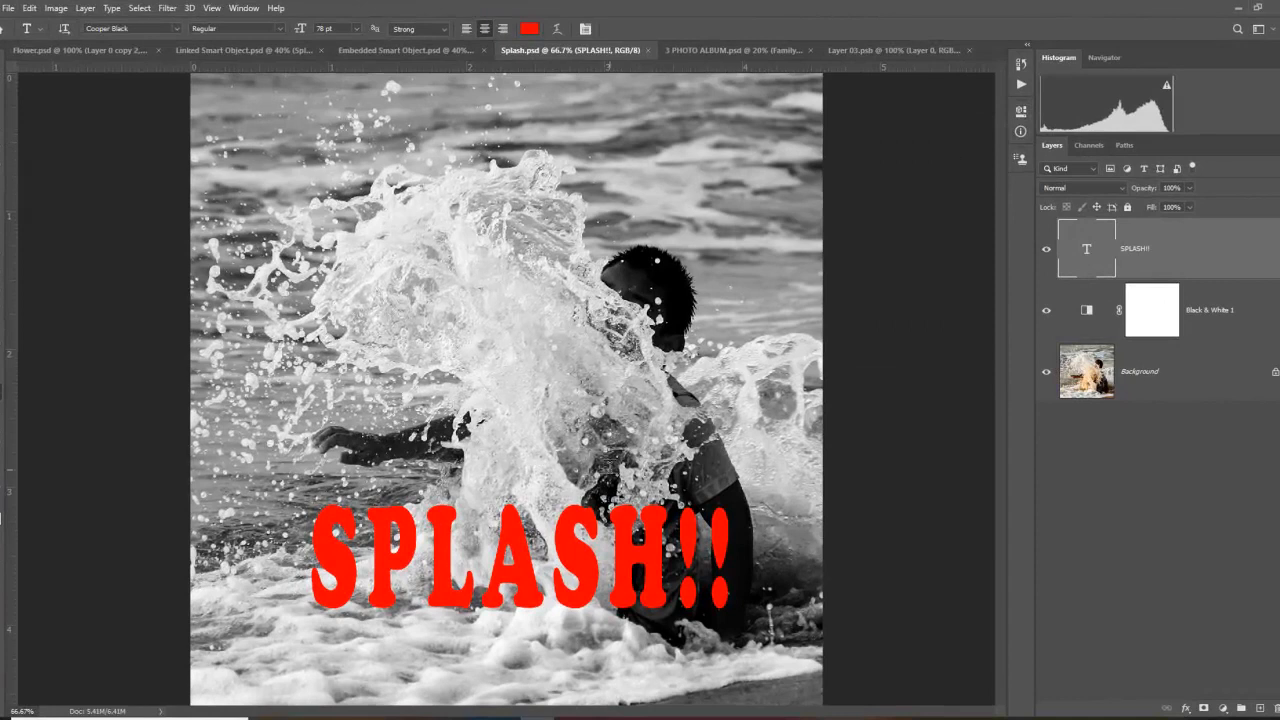
# Step: Compare the Splash layer in the embedded and linked documents and review the linked smart object's update commands
pyautogui.click(400, 52)
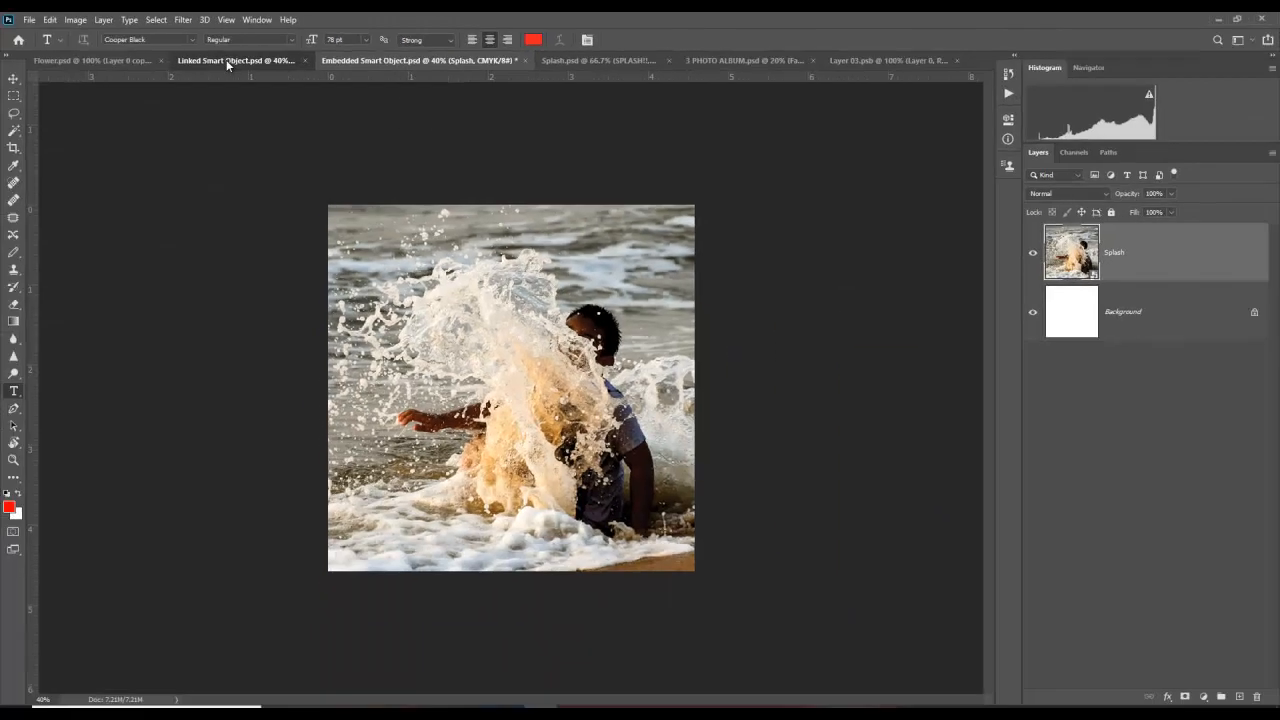
pyautogui.click(226, 60)
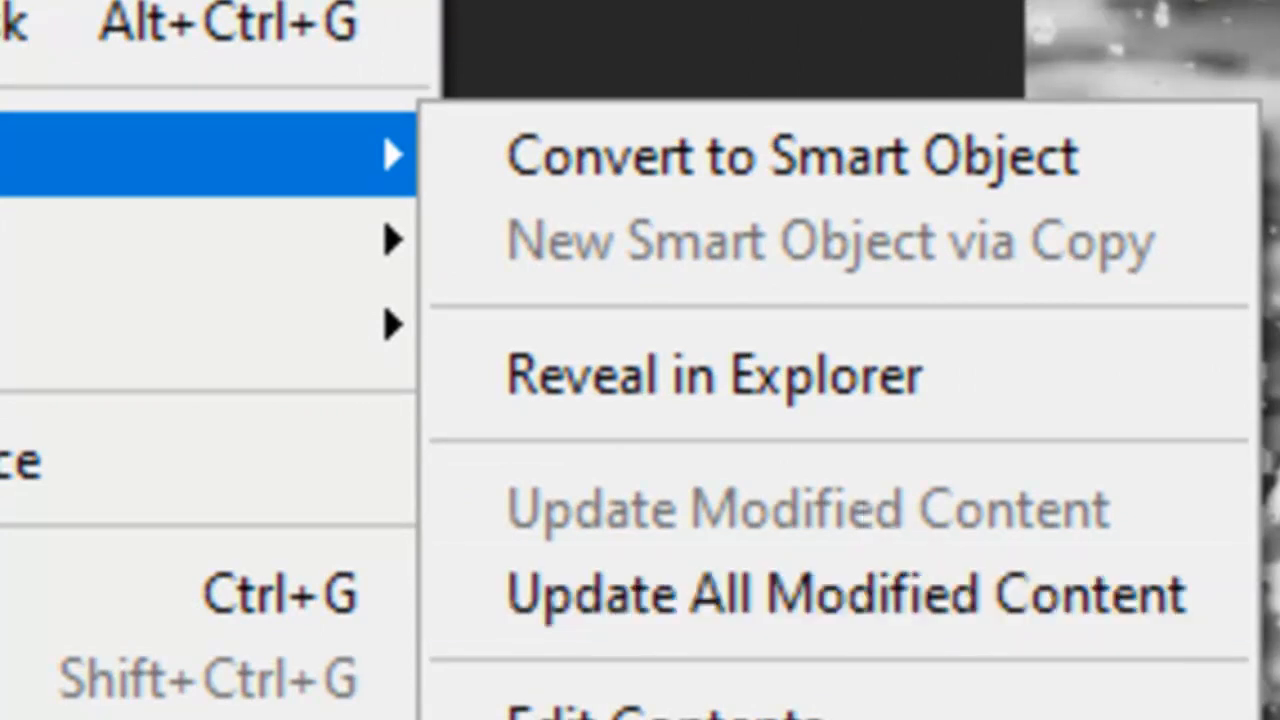
pyautogui.press('Escape')
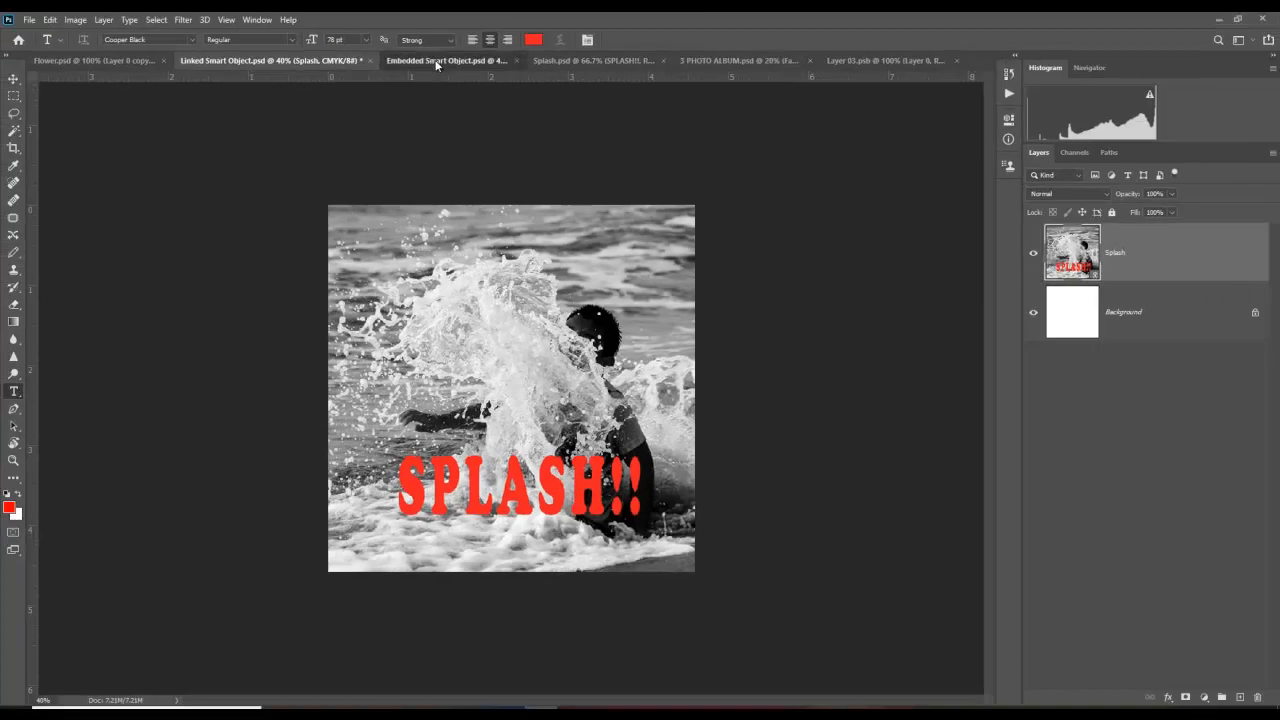
# Step: Compare the Splash image in Embedded Smart Object.psd with the one in Linked Smart Object.psd
pyautogui.click(436, 62)
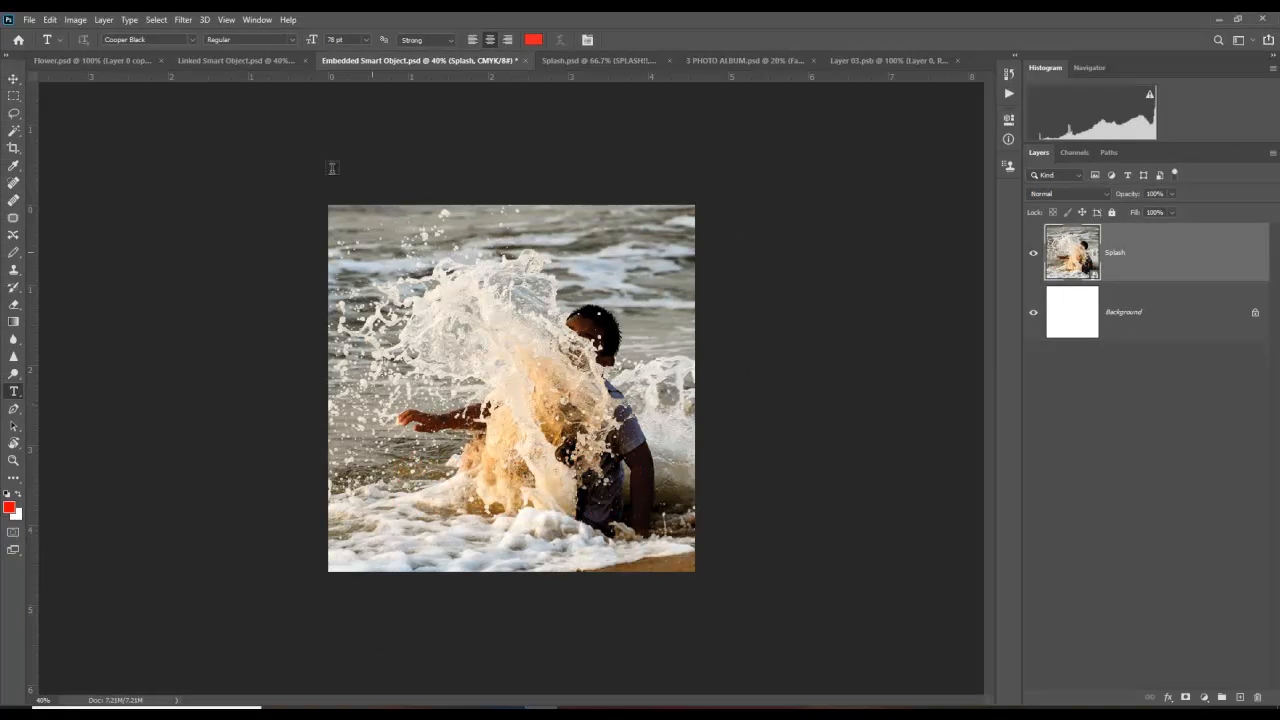
pyautogui.click(238, 61)
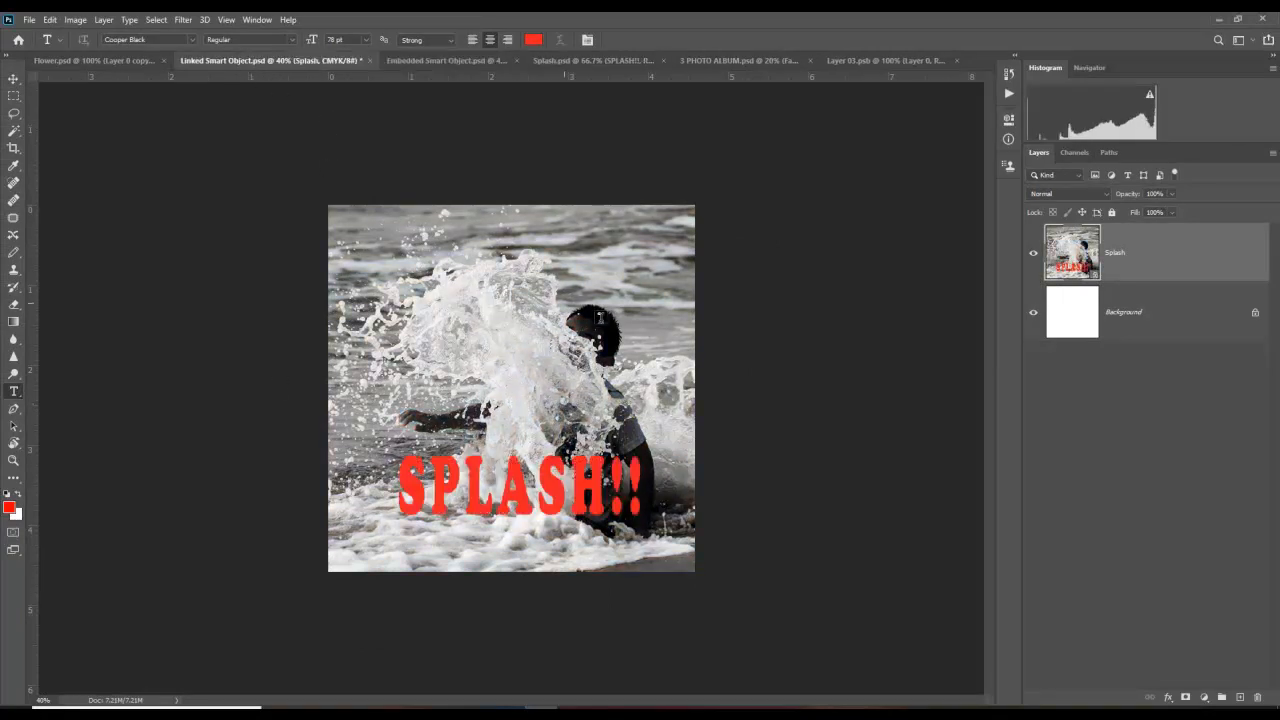
pyautogui.click(438, 61)
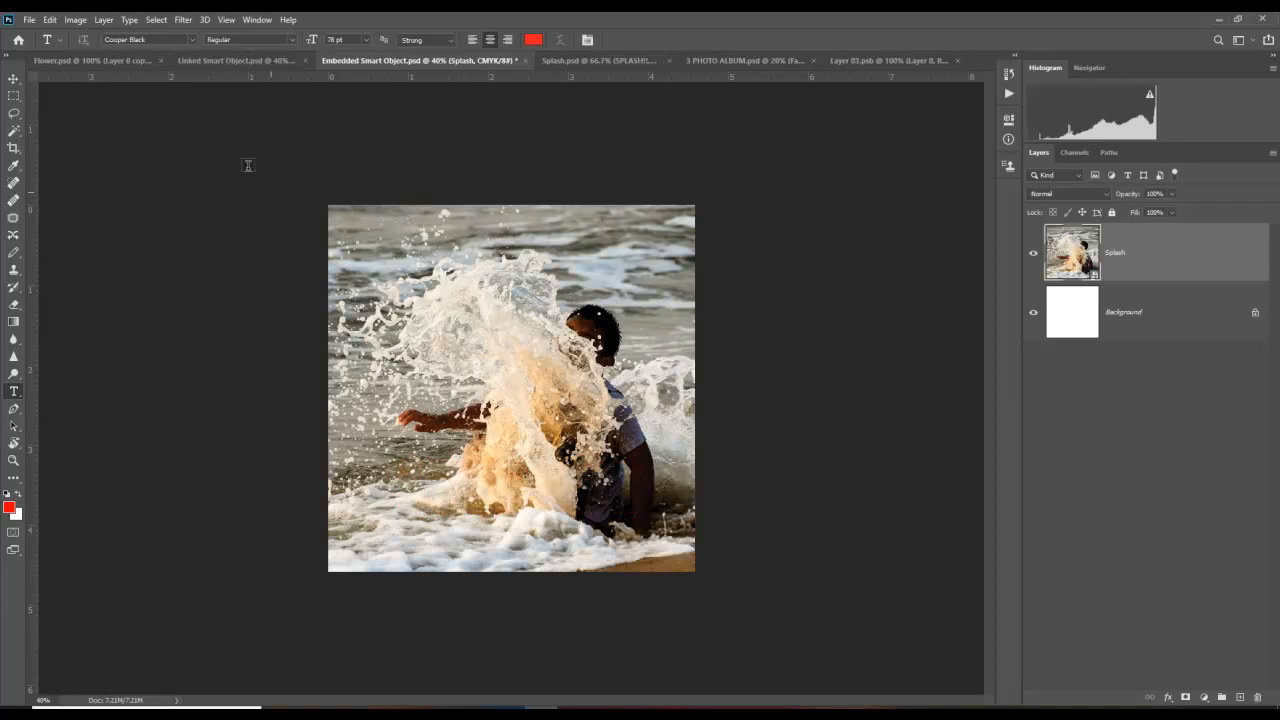
pyautogui.click(238, 62)
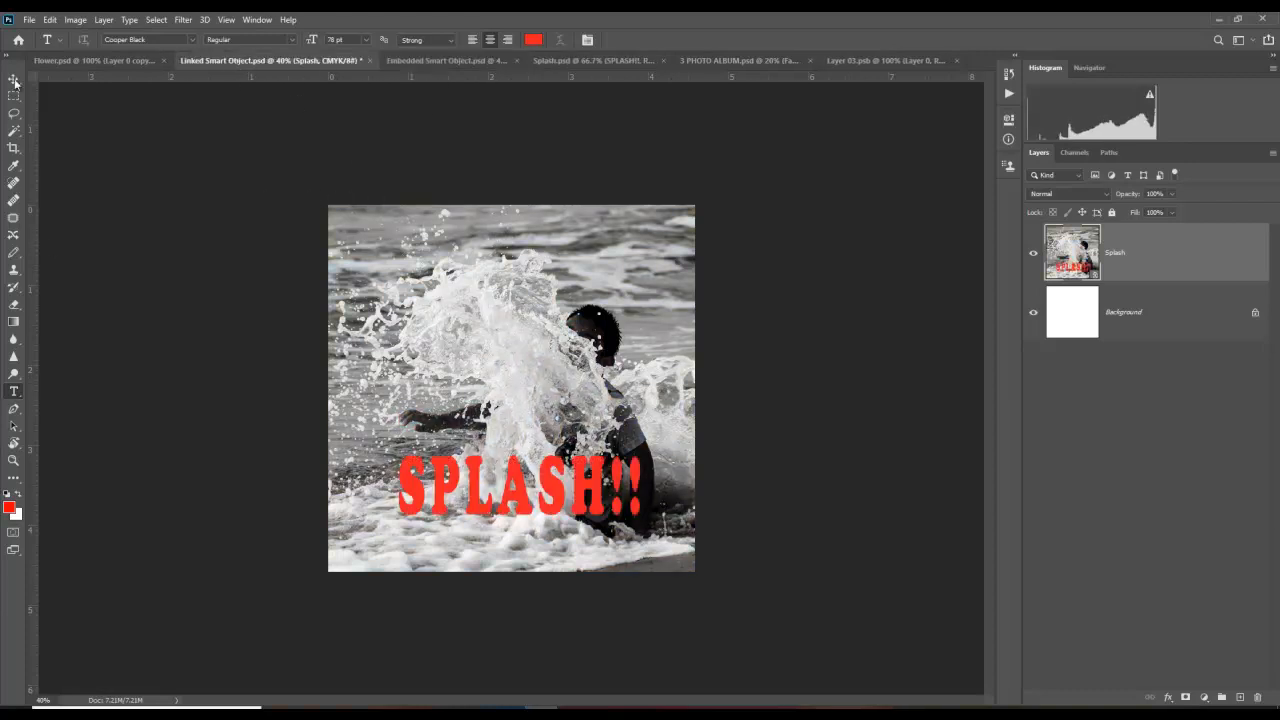
# Step: Package Linked Smart Object.psd into the LINKED Vs EMBEDDED folder, overwriting the existing package
pyautogui.click(29, 20)
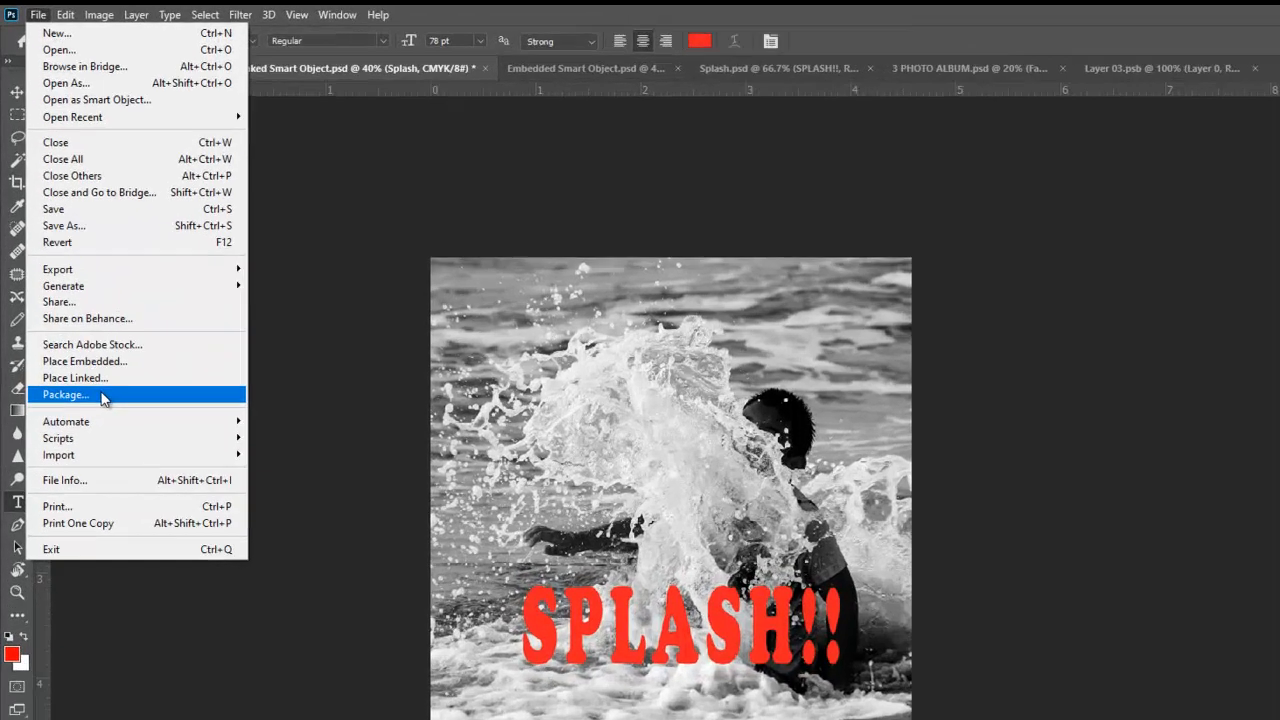
pyautogui.click(62, 310)
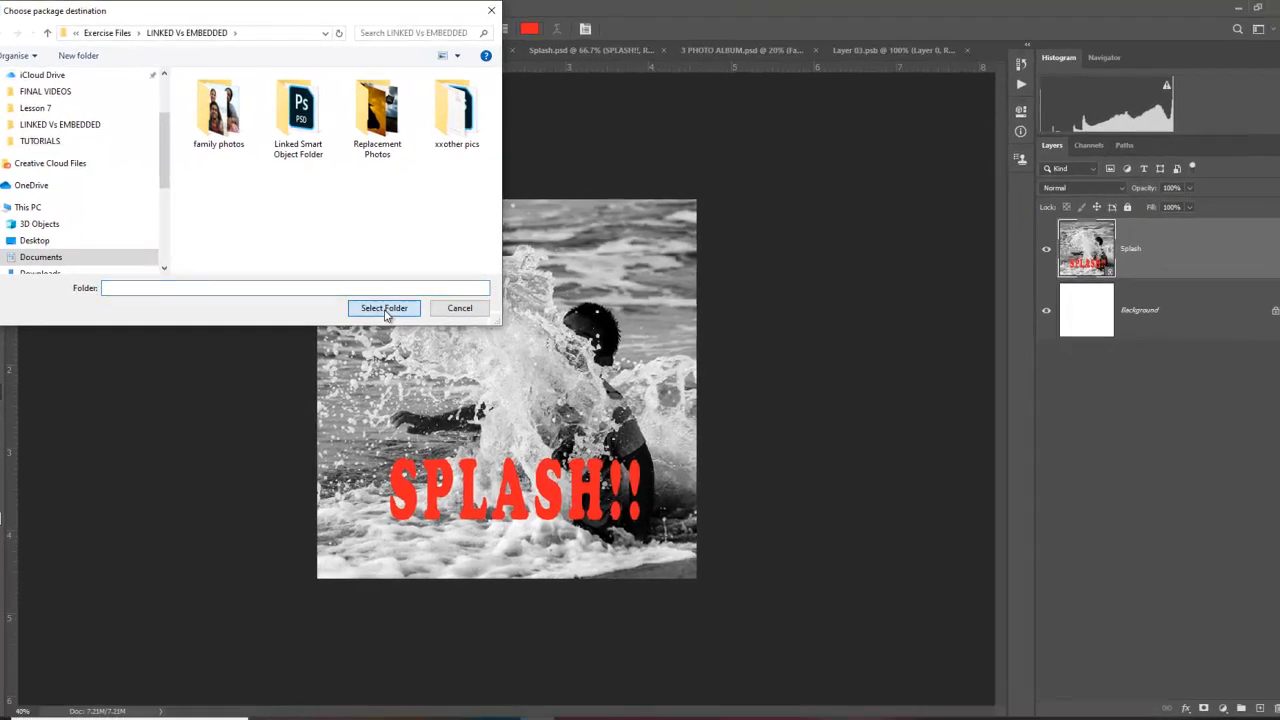
pyautogui.click(385, 309)
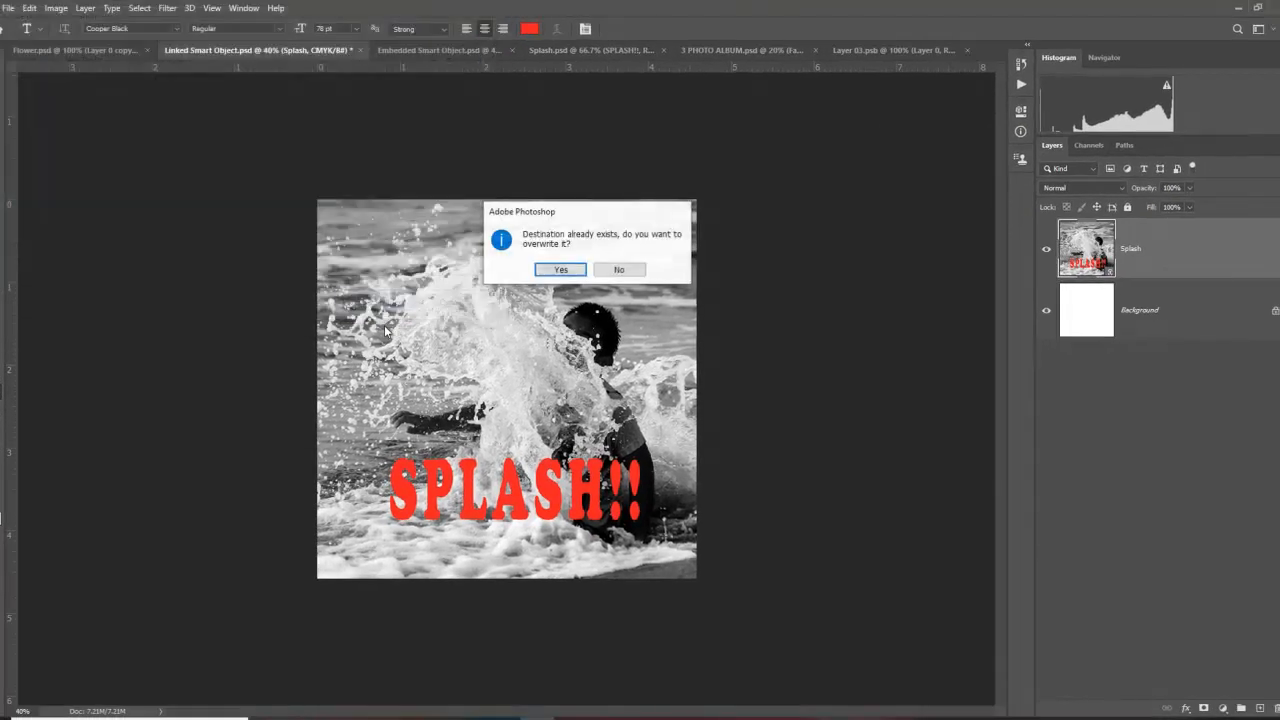
pyautogui.click(560, 269)
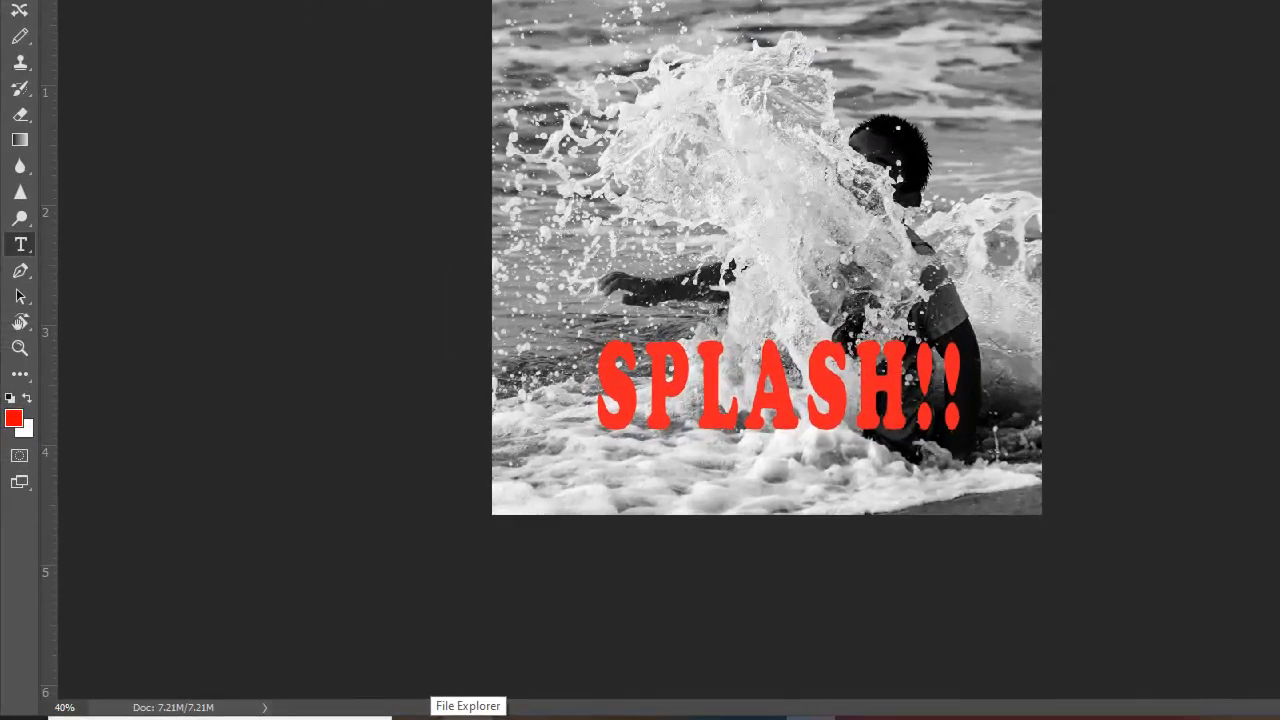
# Step: Switch to File Explorer and inspect the LINKED Vs EMBEDDED folder for the packaged files
pyautogui.rightClick(468, 718)
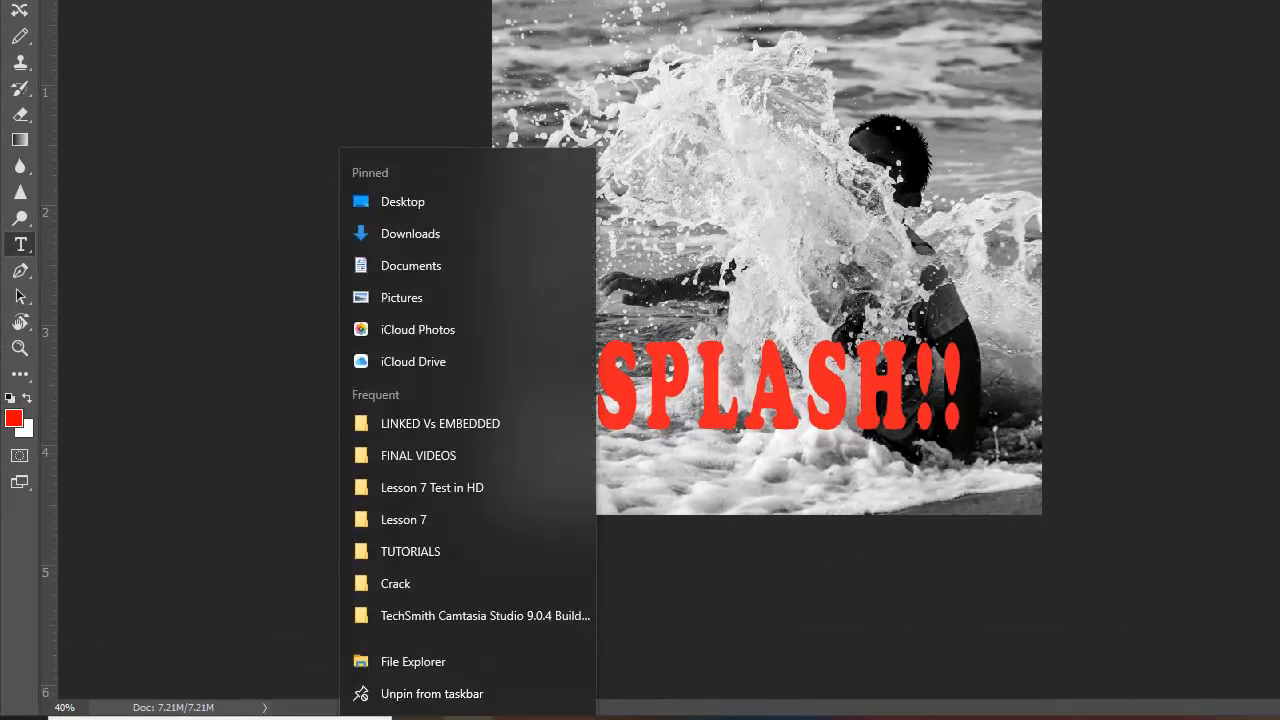
pyautogui.click(498, 421)
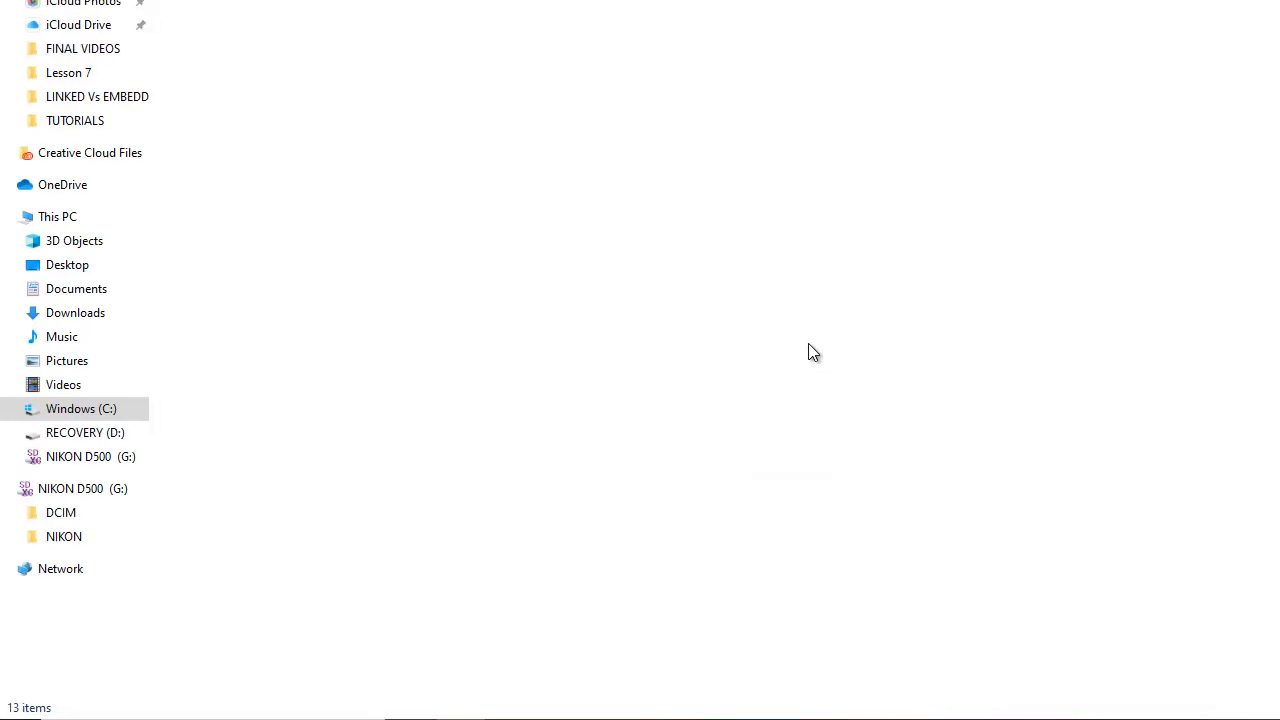
pyautogui.moveTo(1166, 80); pyautogui.dragTo(64, 100)
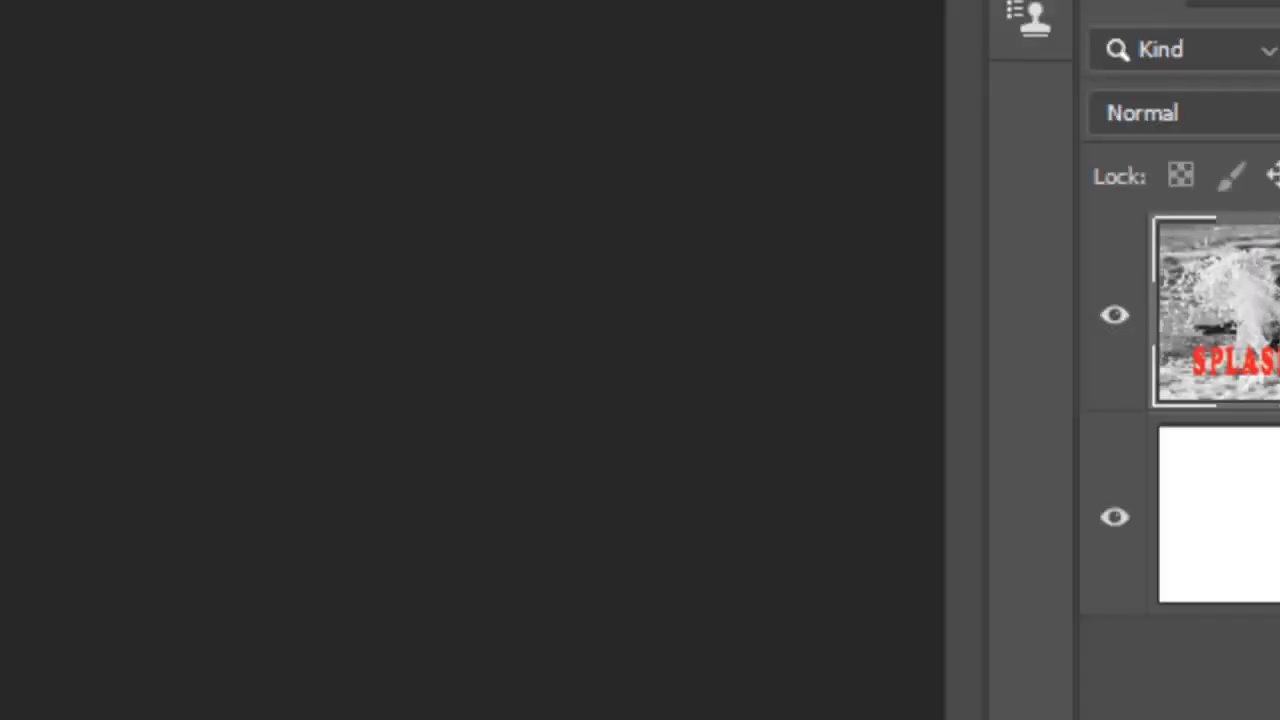
# Step: Examine the Relink to File option for the Splash smart object and browse the Replacement Photos folder
pyautogui.click(155, 11)
pyautogui.moveTo(251, 391)
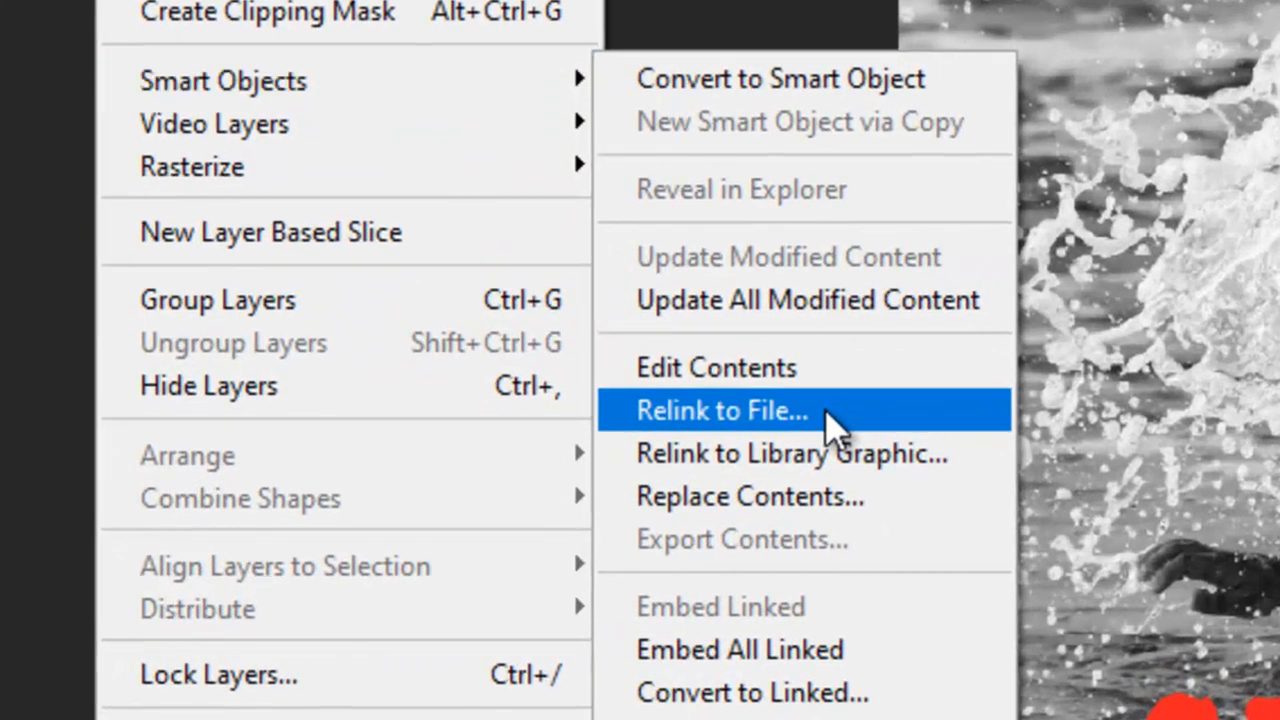
pyautogui.click(830, 420)
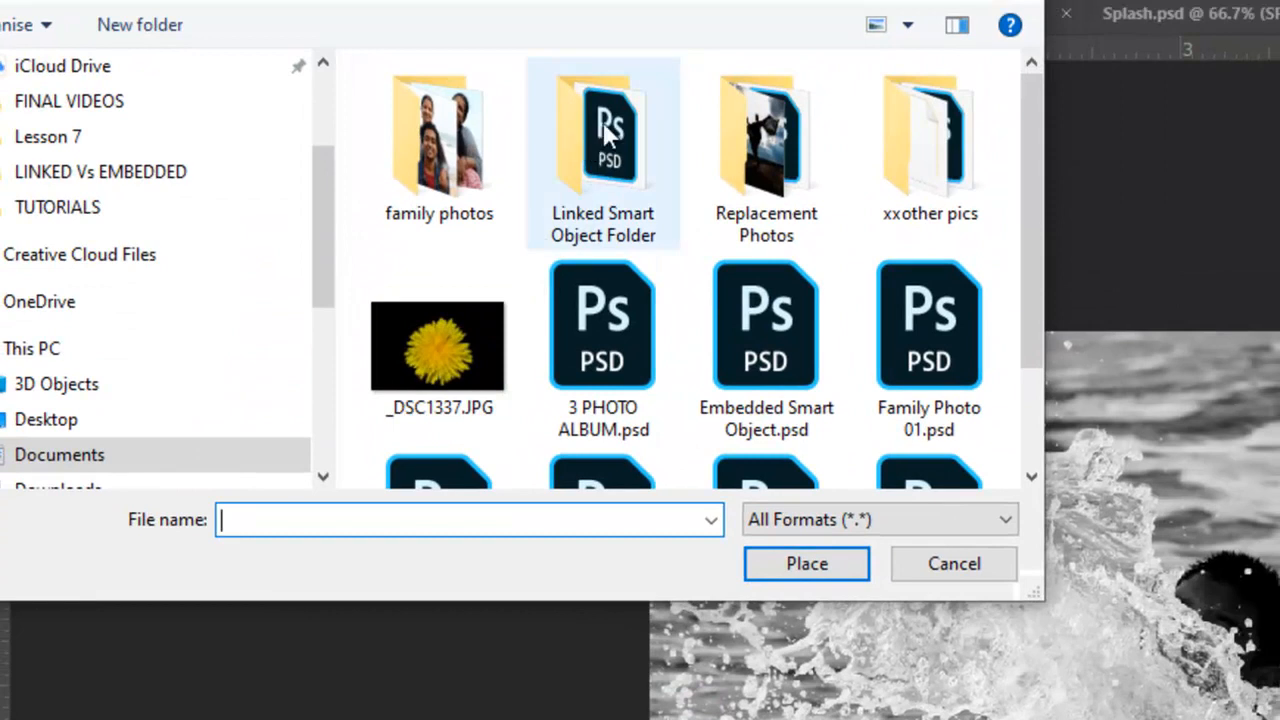
pyautogui.doubleClick(728, 134)
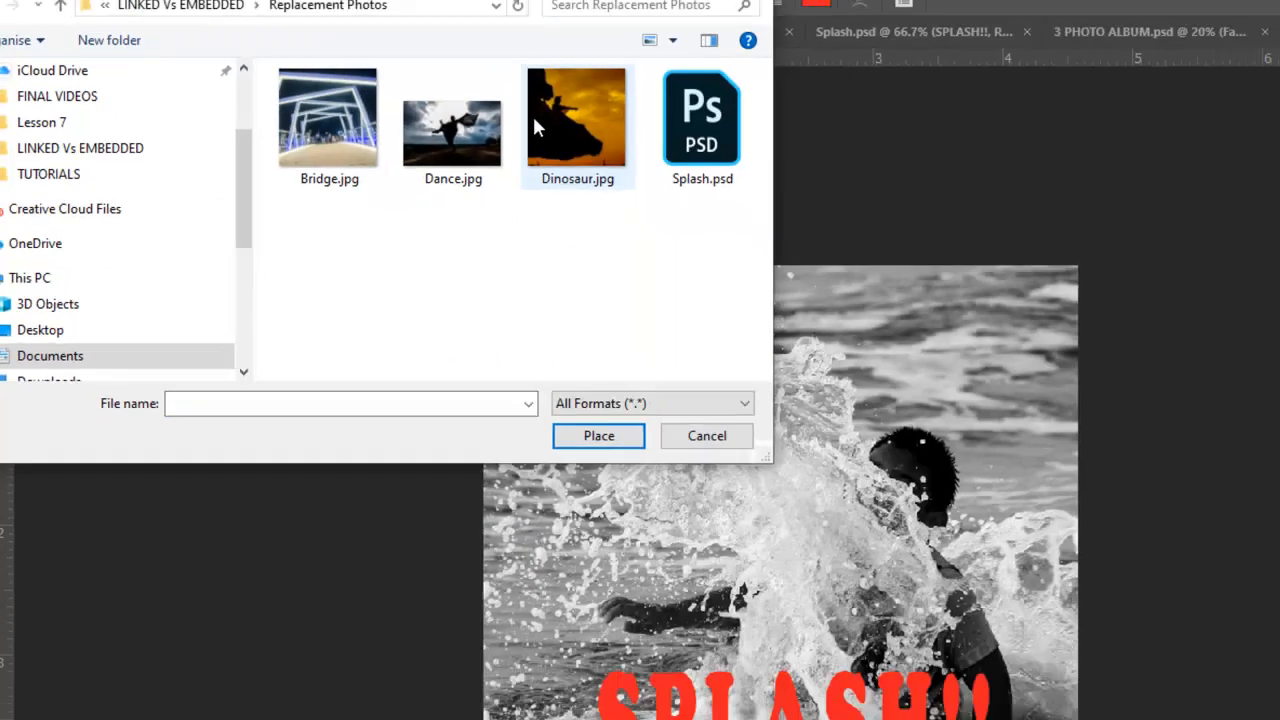
pyautogui.doubleClick(762, 120)
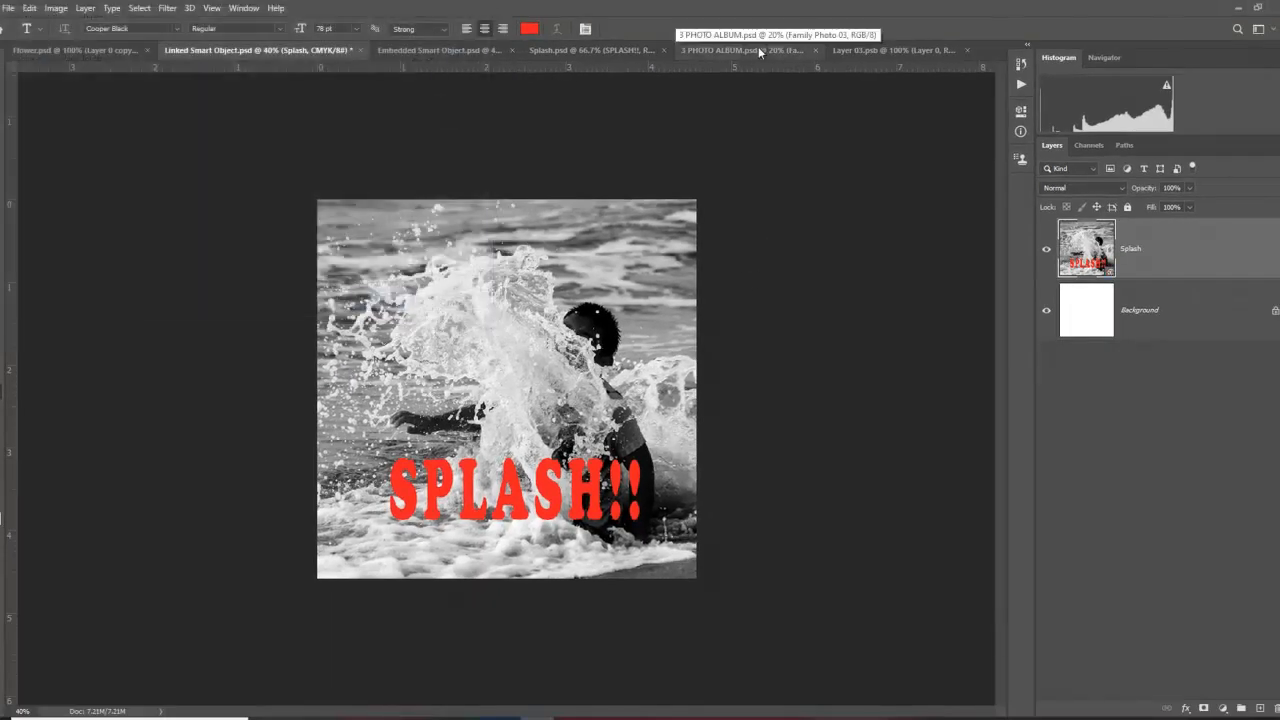
# Step: In 3 PHOTO ALBUM.psd, replace the contents of the Family Photo 01 smart object with Bridge.jpg from Replacement Photos
pyautogui.click(758, 46)
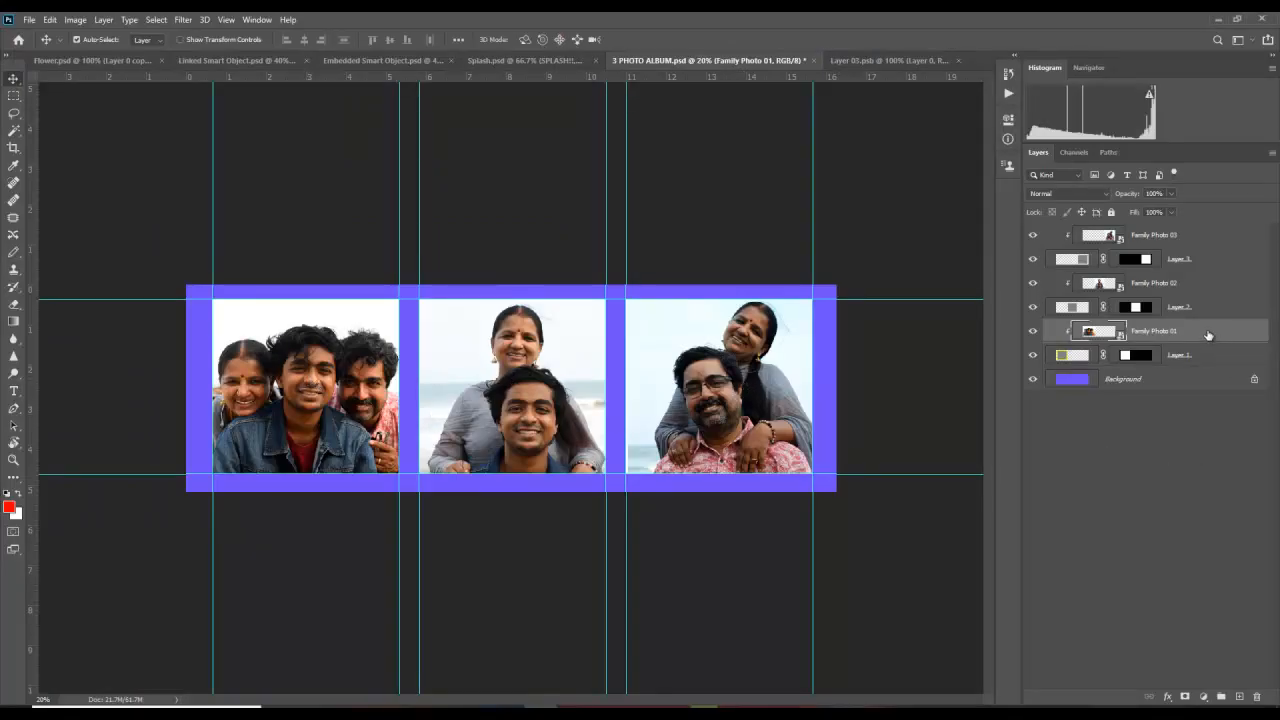
pyautogui.click(105, 21)
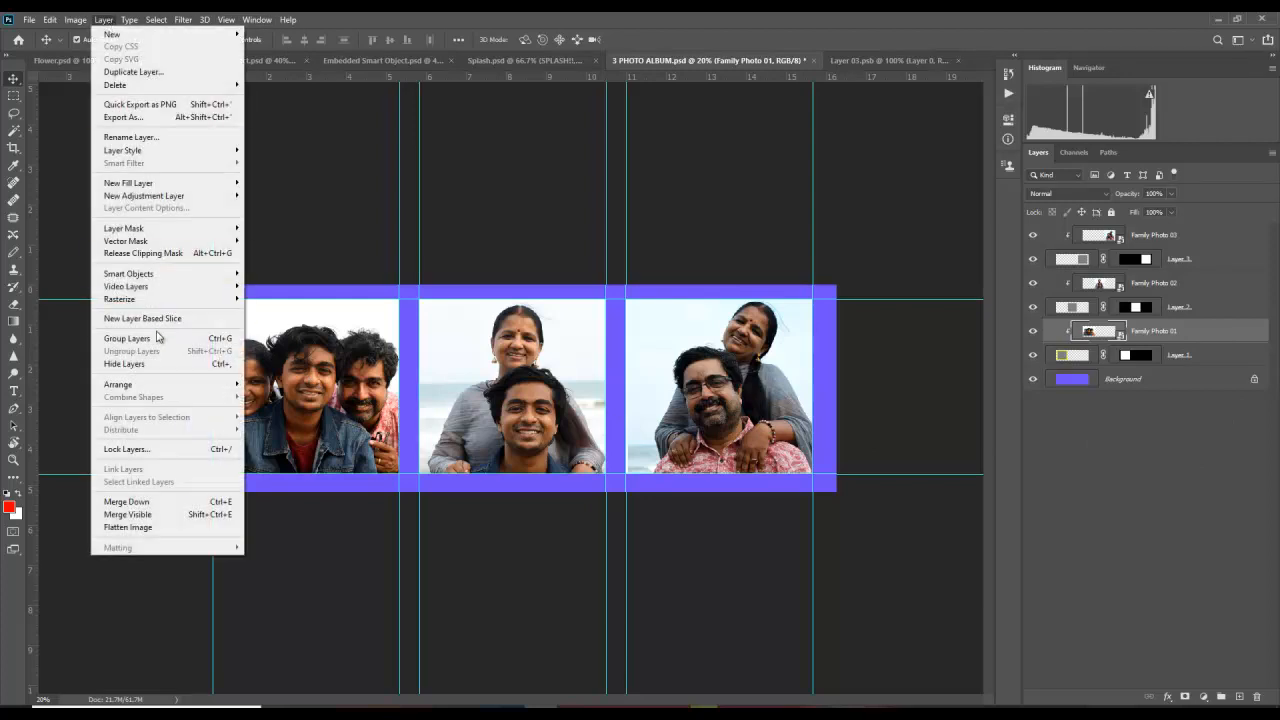
pyautogui.moveTo(184, 277)
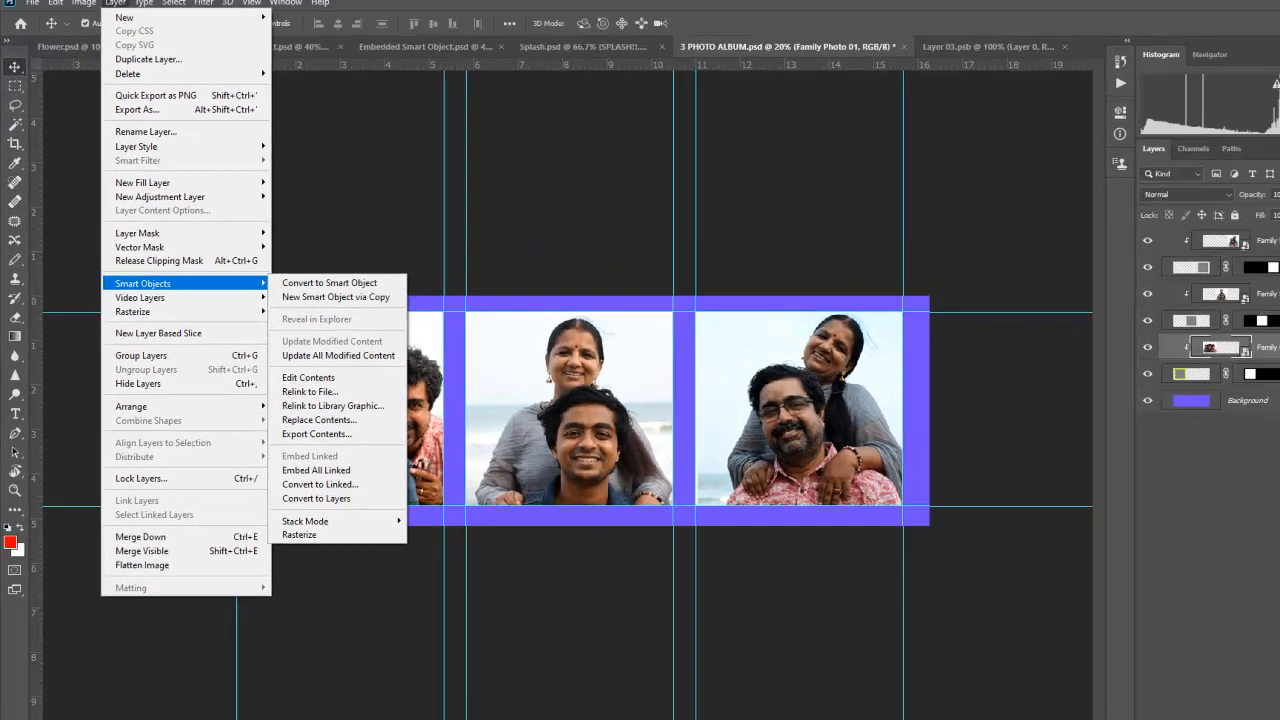
pyautogui.click(1070, 525)
pyautogui.rightClick(1205, 328)
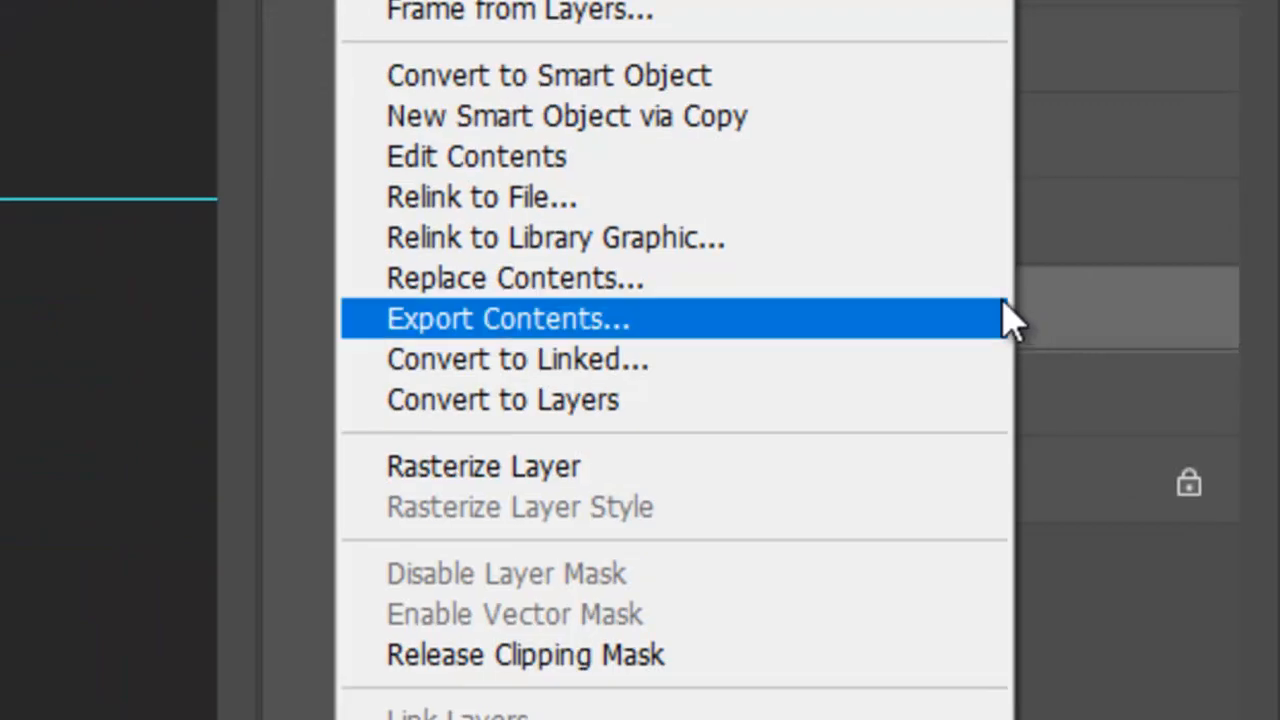
pyautogui.click(722, 278)
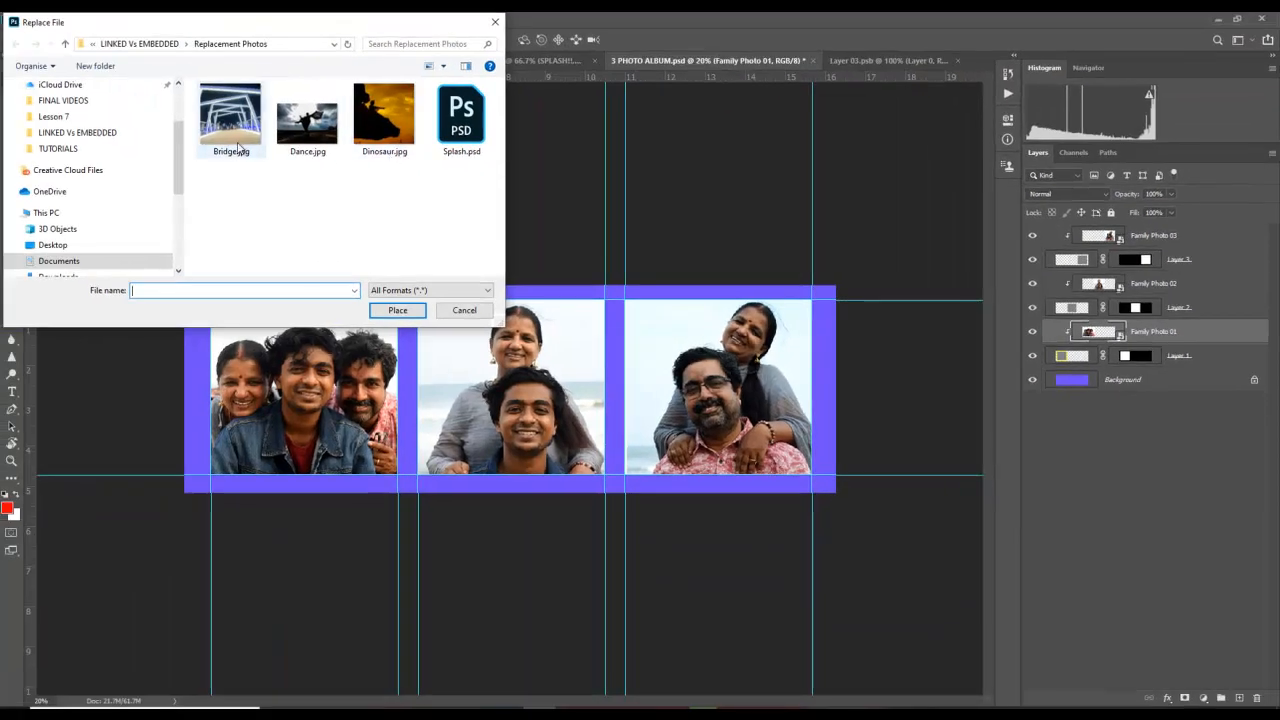
pyautogui.click(229, 126)
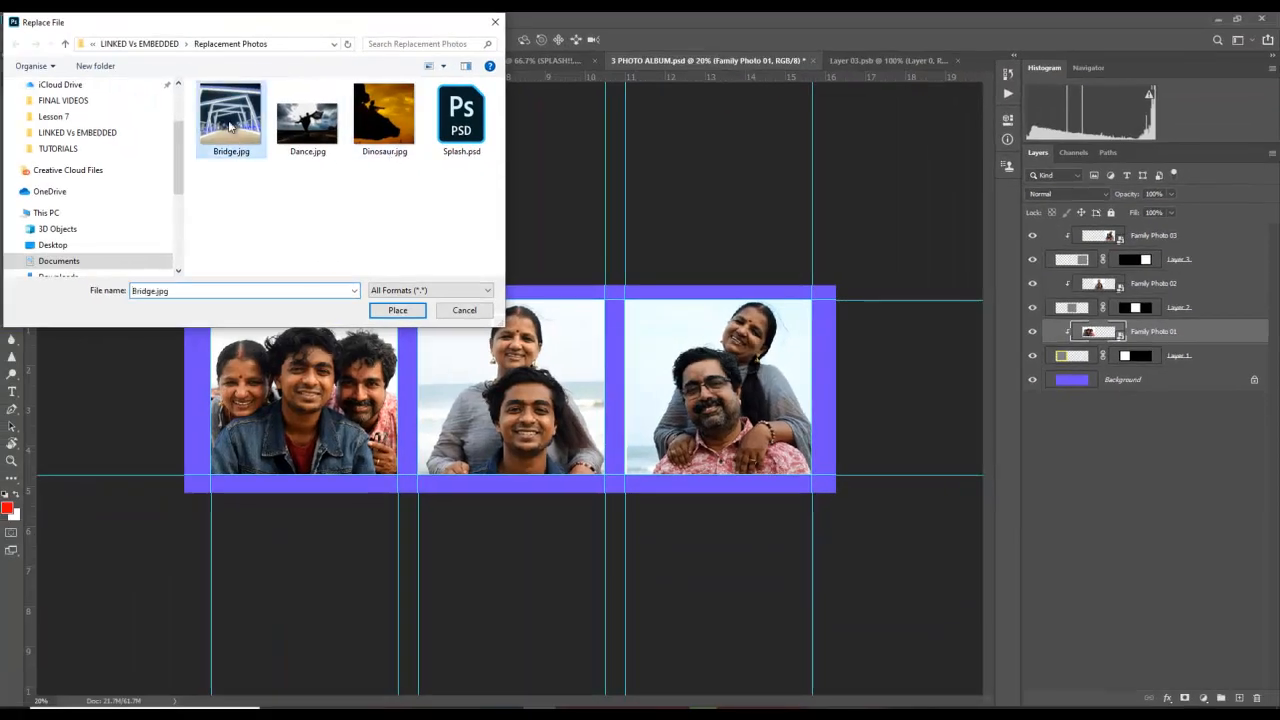
pyautogui.click(389, 312)
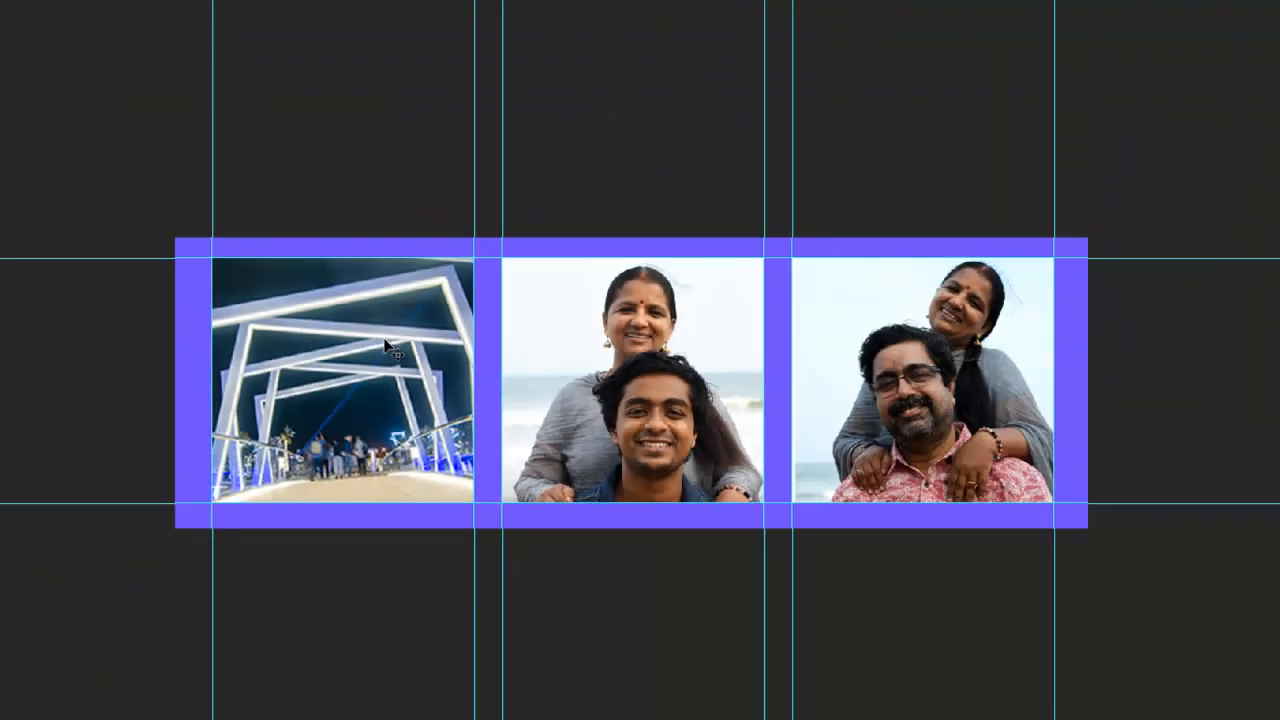
# Step: Scale the Bridge photo down about its centre to about 116%, roughly 4.63 in square, to fit the first frame
pyautogui.hotkey('ctrl', 't')
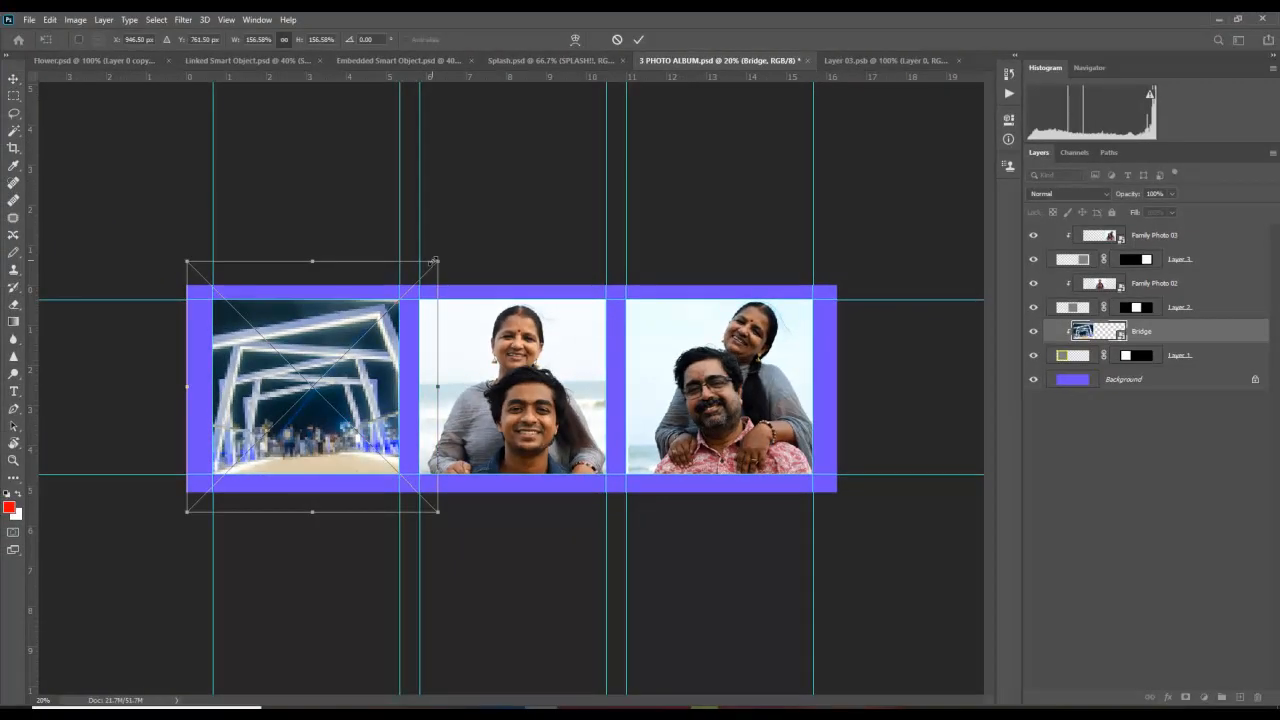
pyautogui.moveTo(424, 253); pyautogui.dragTo(395, 285)
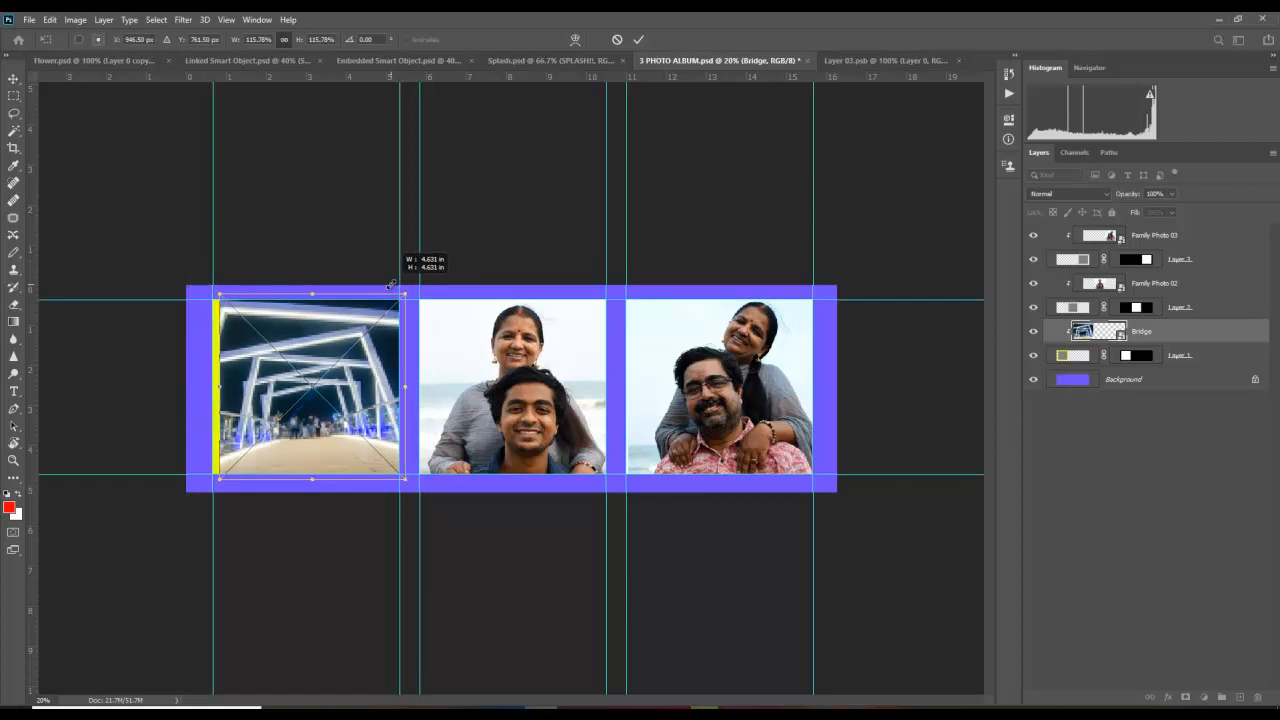
pyautogui.click(638, 39)
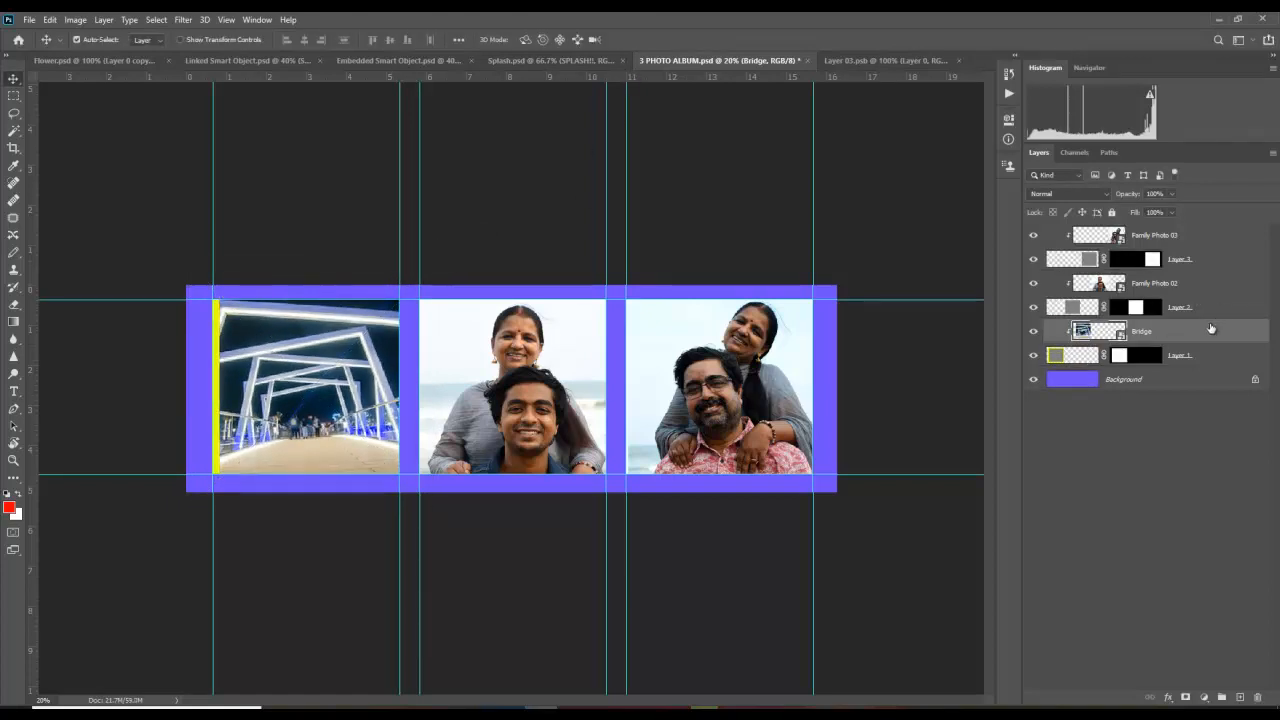
# Step: Replace the contents of the Family Photo 02 smart object with Dance.jpg and move the photo slightly up in the middle frame
pyautogui.click(1206, 282)
pyautogui.rightClick(1206, 280)
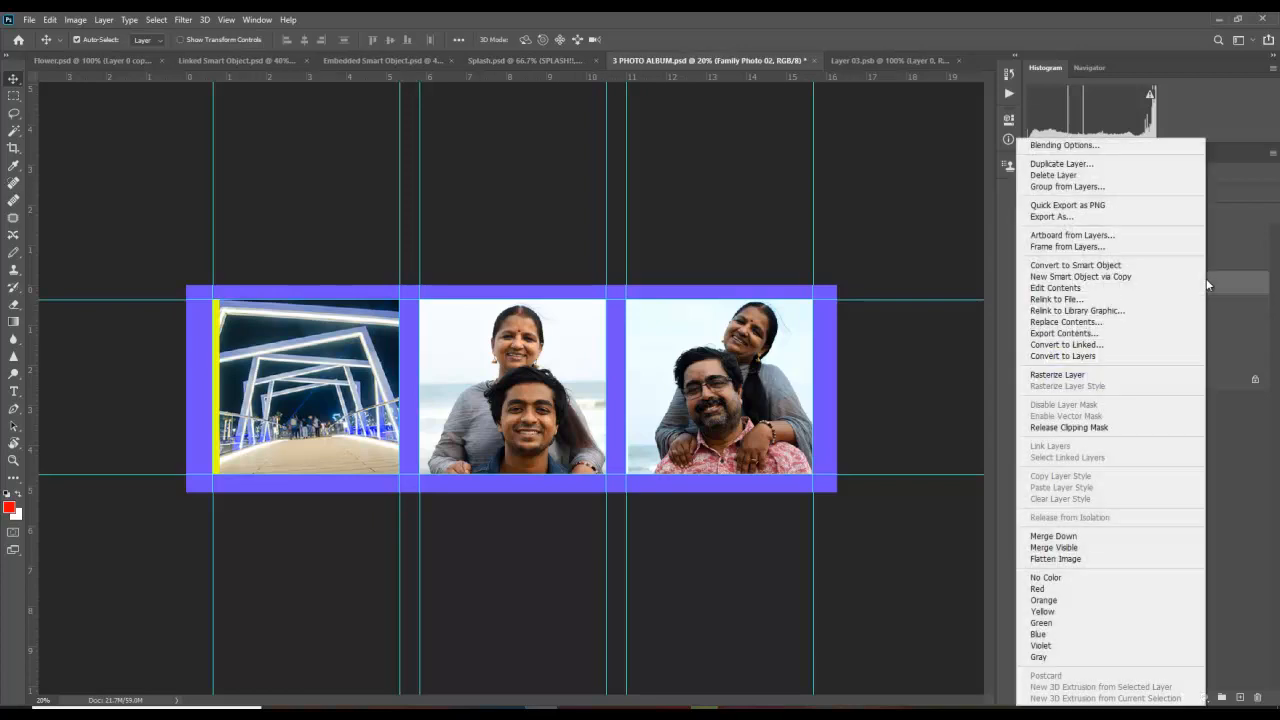
pyautogui.click(1136, 324)
pyautogui.click(325, 127)
pyautogui.doubleClick(325, 127)
pyautogui.moveTo(556, 418); pyautogui.dragTo(551, 380)
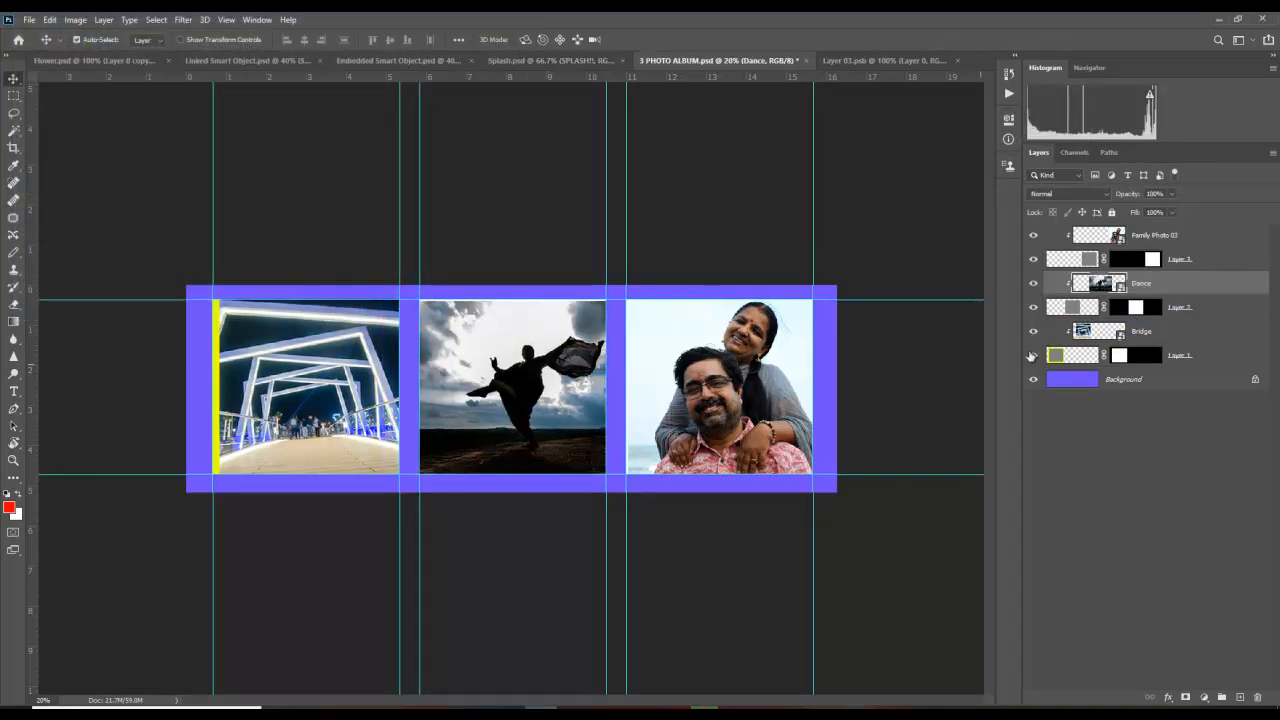
# Step: Replace the contents of the Family Photo 03 smart object with Dinosaur.jpg
pyautogui.click(1201, 236)
pyautogui.rightClick(1198, 232)
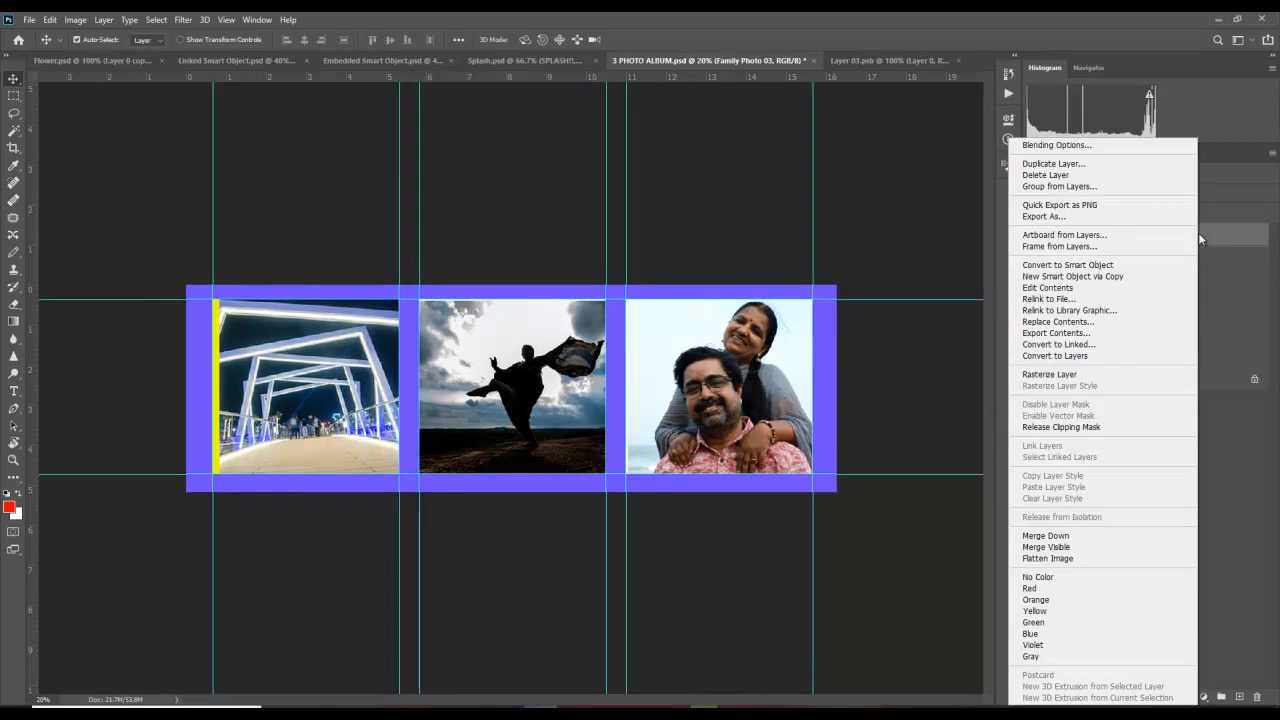
pyautogui.click(1114, 322)
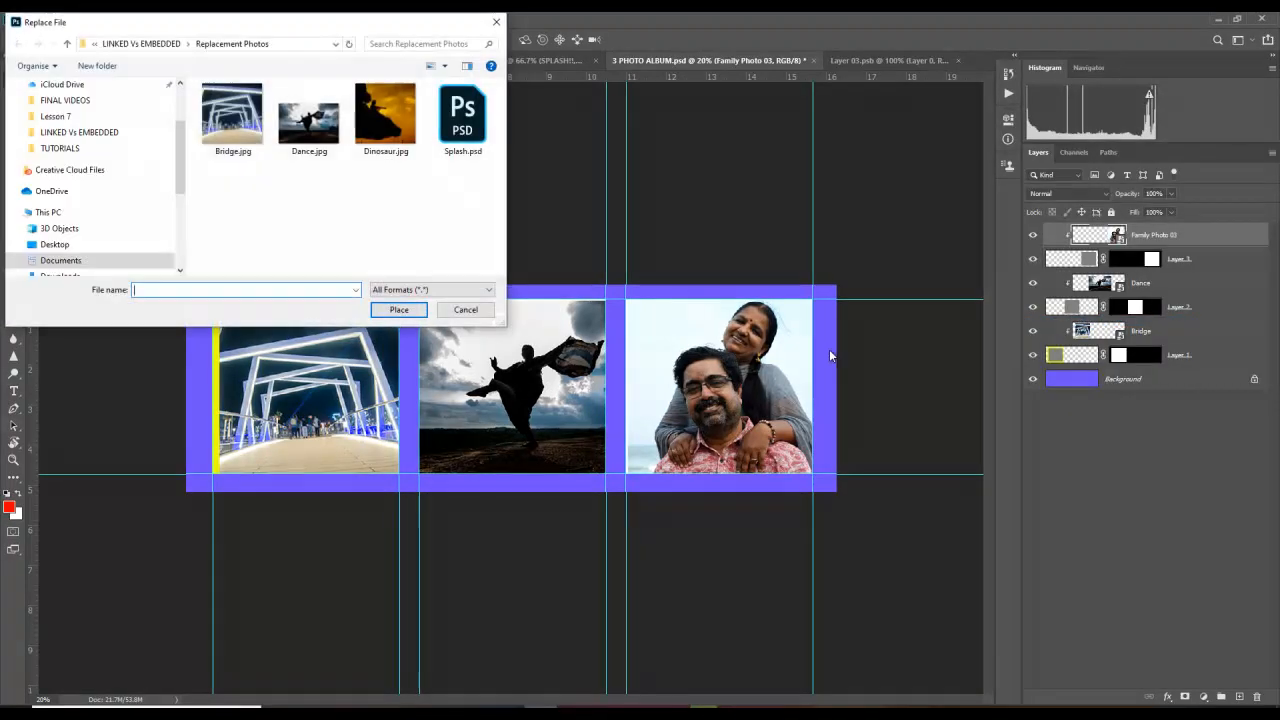
pyautogui.doubleClick(402, 135)
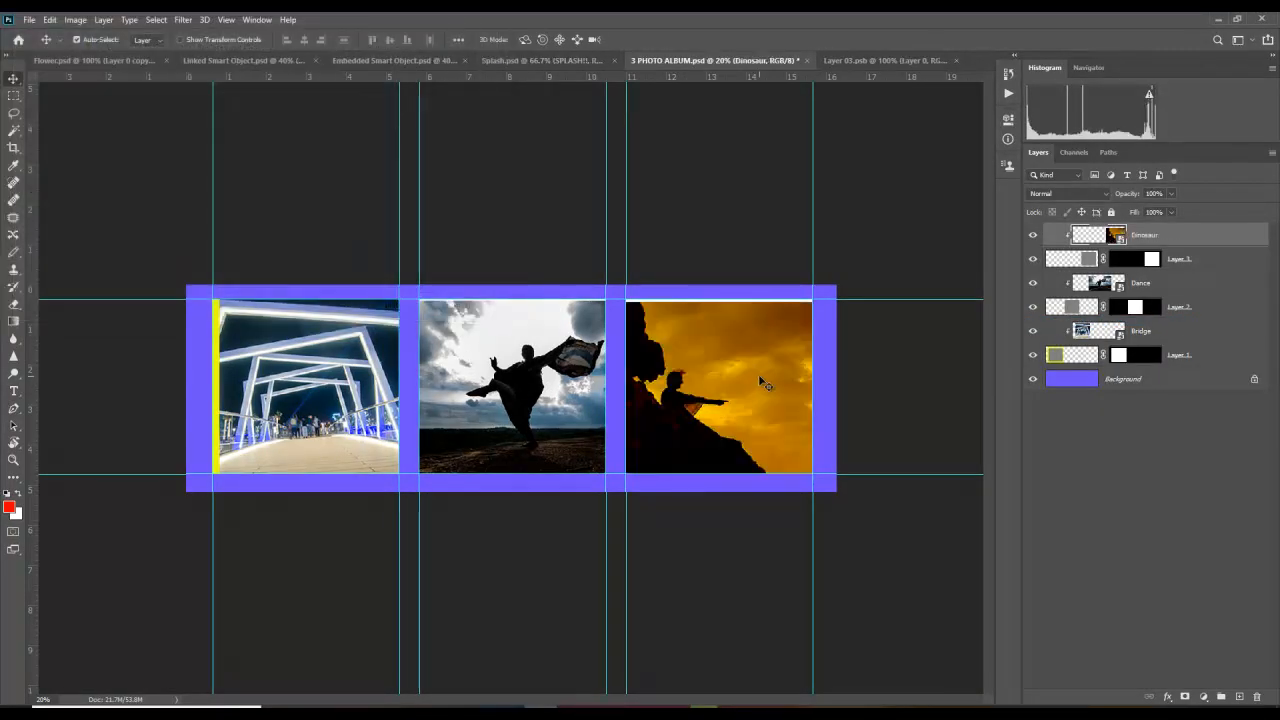
# Step: Scale the Dinosaur photo to about 111% and move it up to fit inside the third frame
pyautogui.hotkey('ctrl', 't')
pyautogui.moveTo(842, 298); pyautogui.dragTo(810, 300)
pyautogui.moveTo(760, 410); pyautogui.dragTo(758, 377)
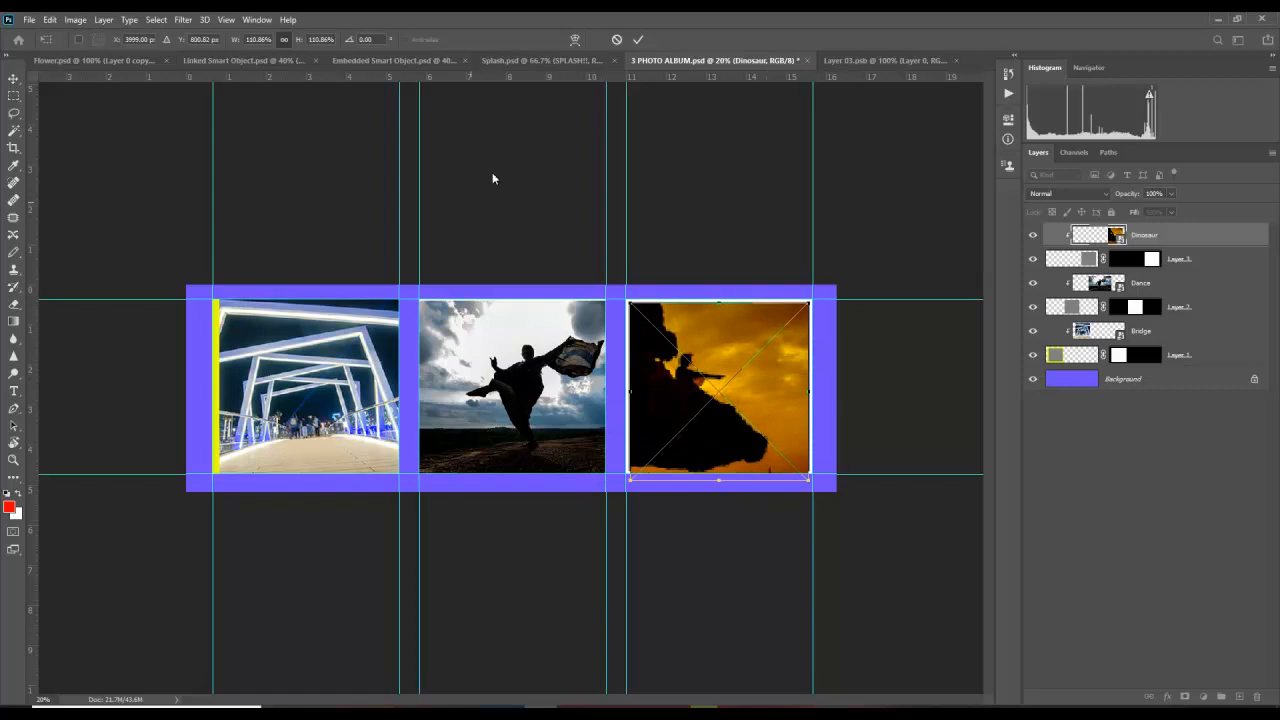
pyautogui.click(638, 39)
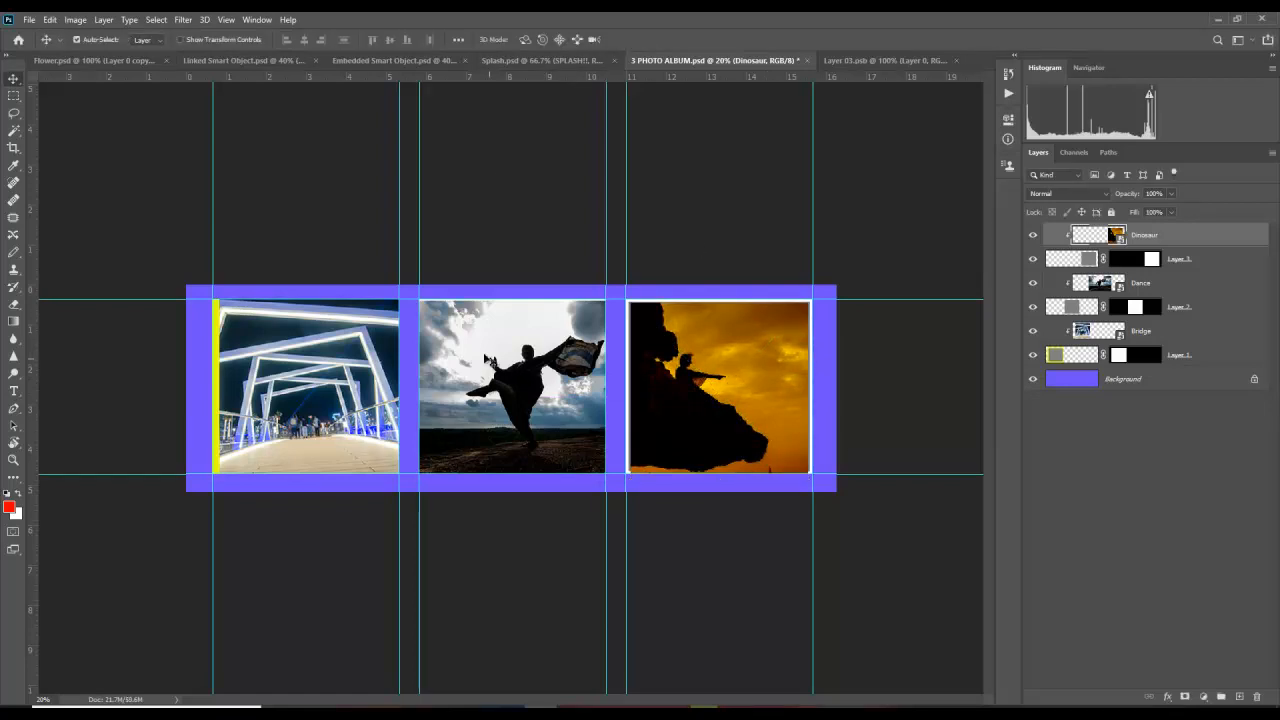